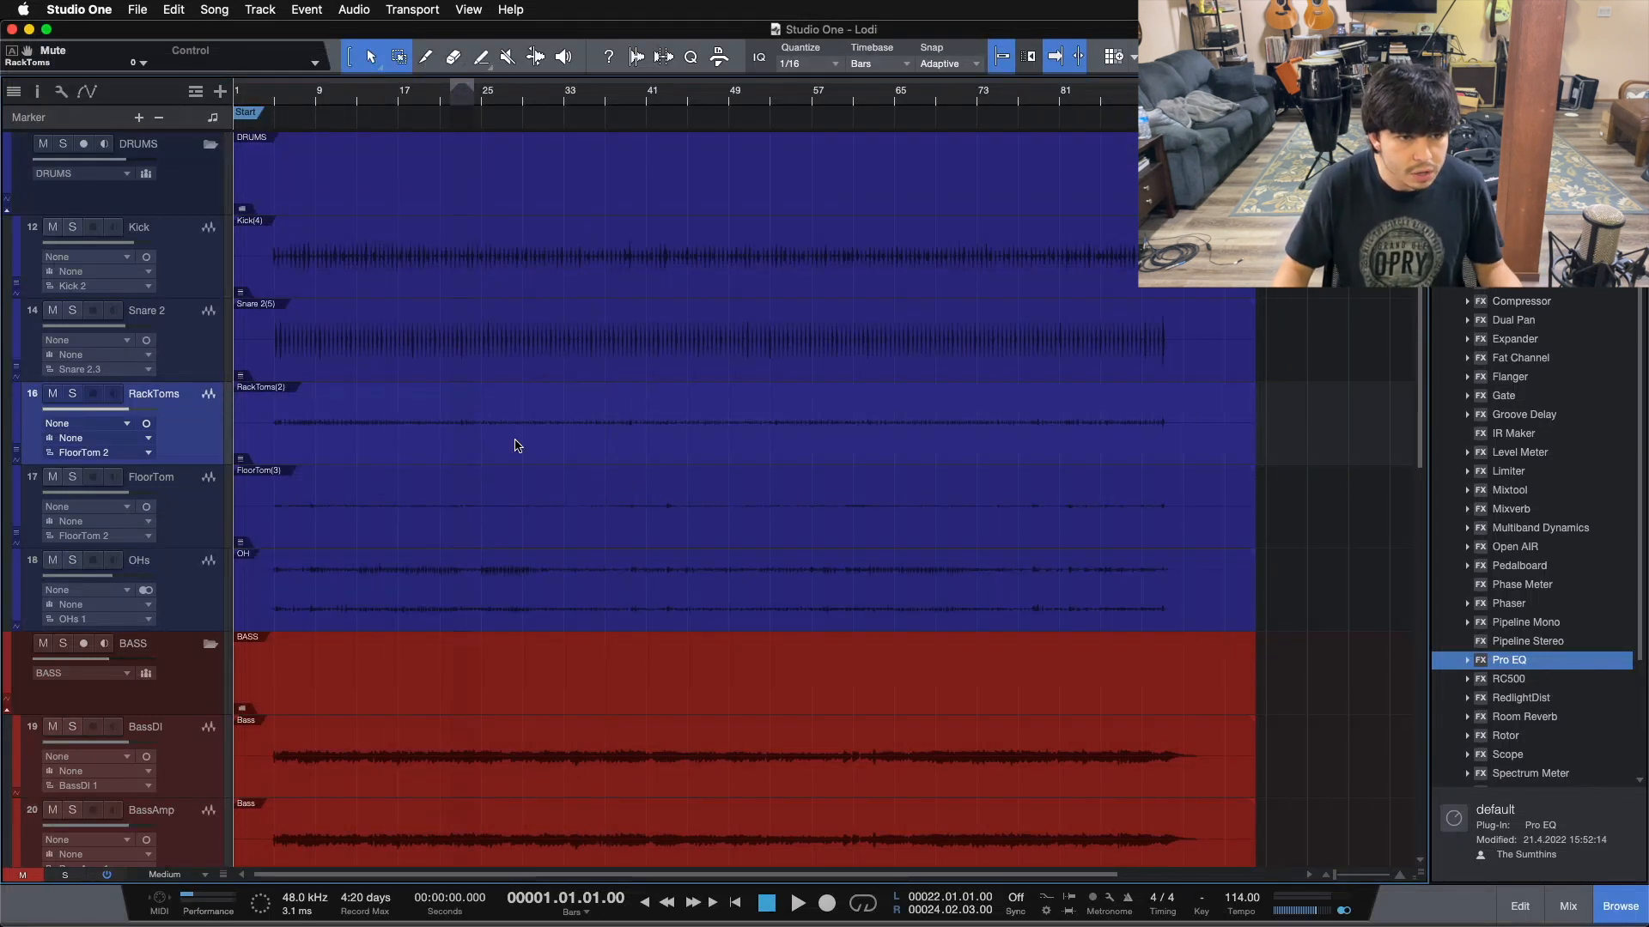
# - Inspect the inserts and sends on the mixer channels in the expanded console, and return to the full arrangement view
pyautogui.click(368, 101)
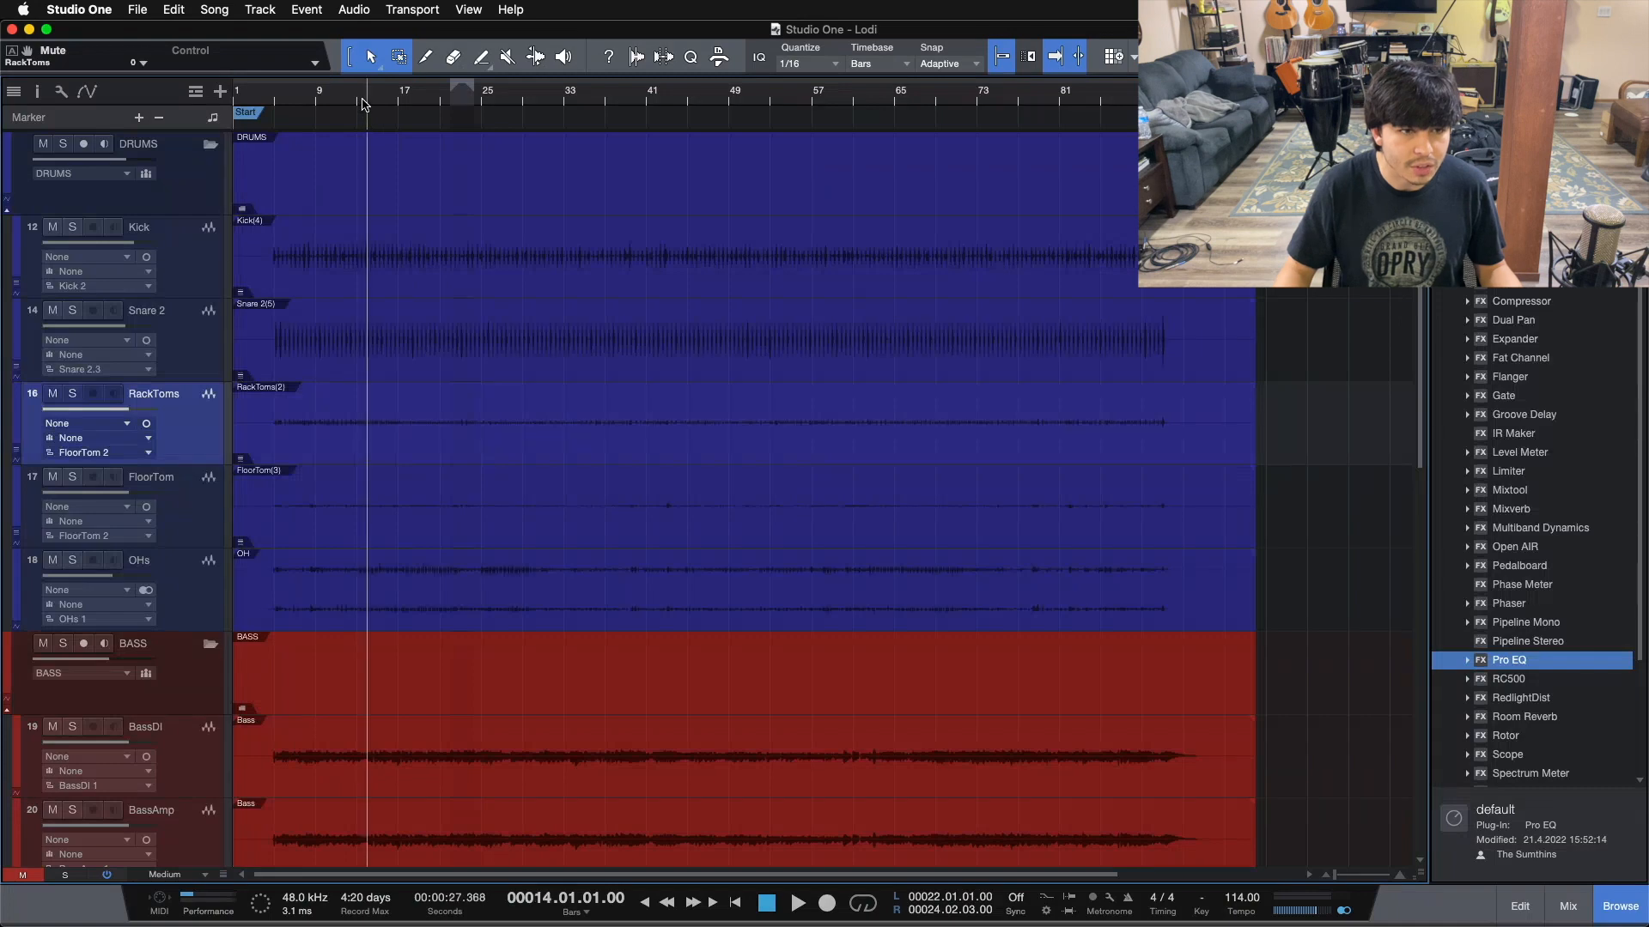
pyautogui.press('F3')
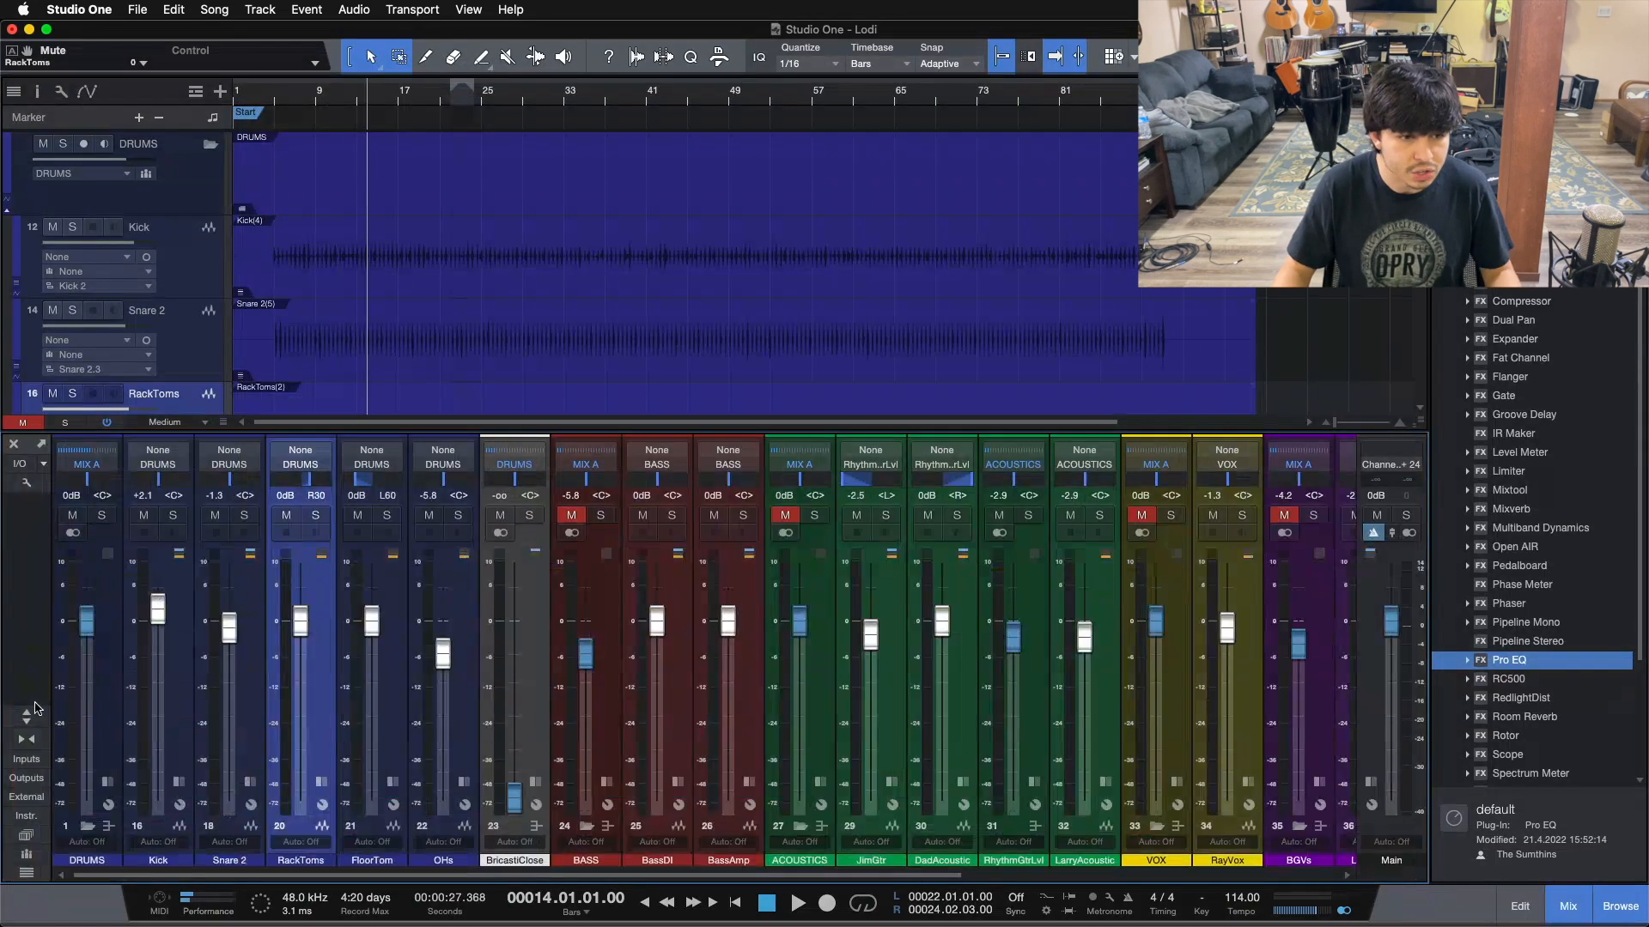
pyautogui.click(25, 718)
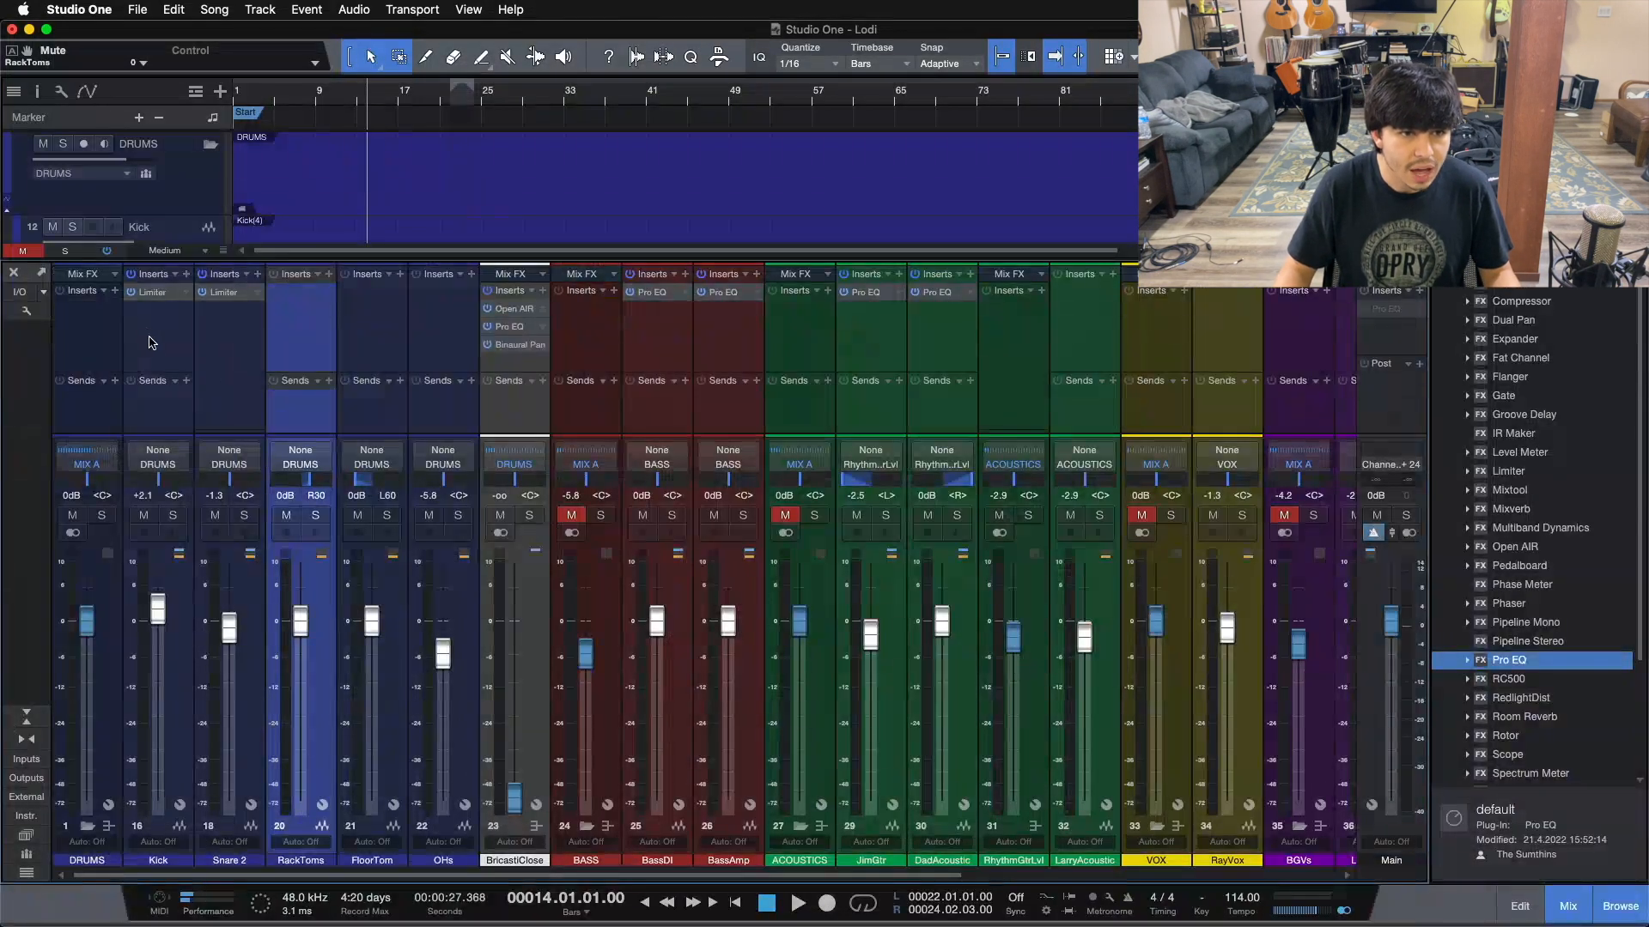
pyautogui.moveTo(150, 371)
pyautogui.mouseDown()
pyautogui.moveTo(147, 386)
pyautogui.moveTo(145, 367)
pyautogui.mouseUp()
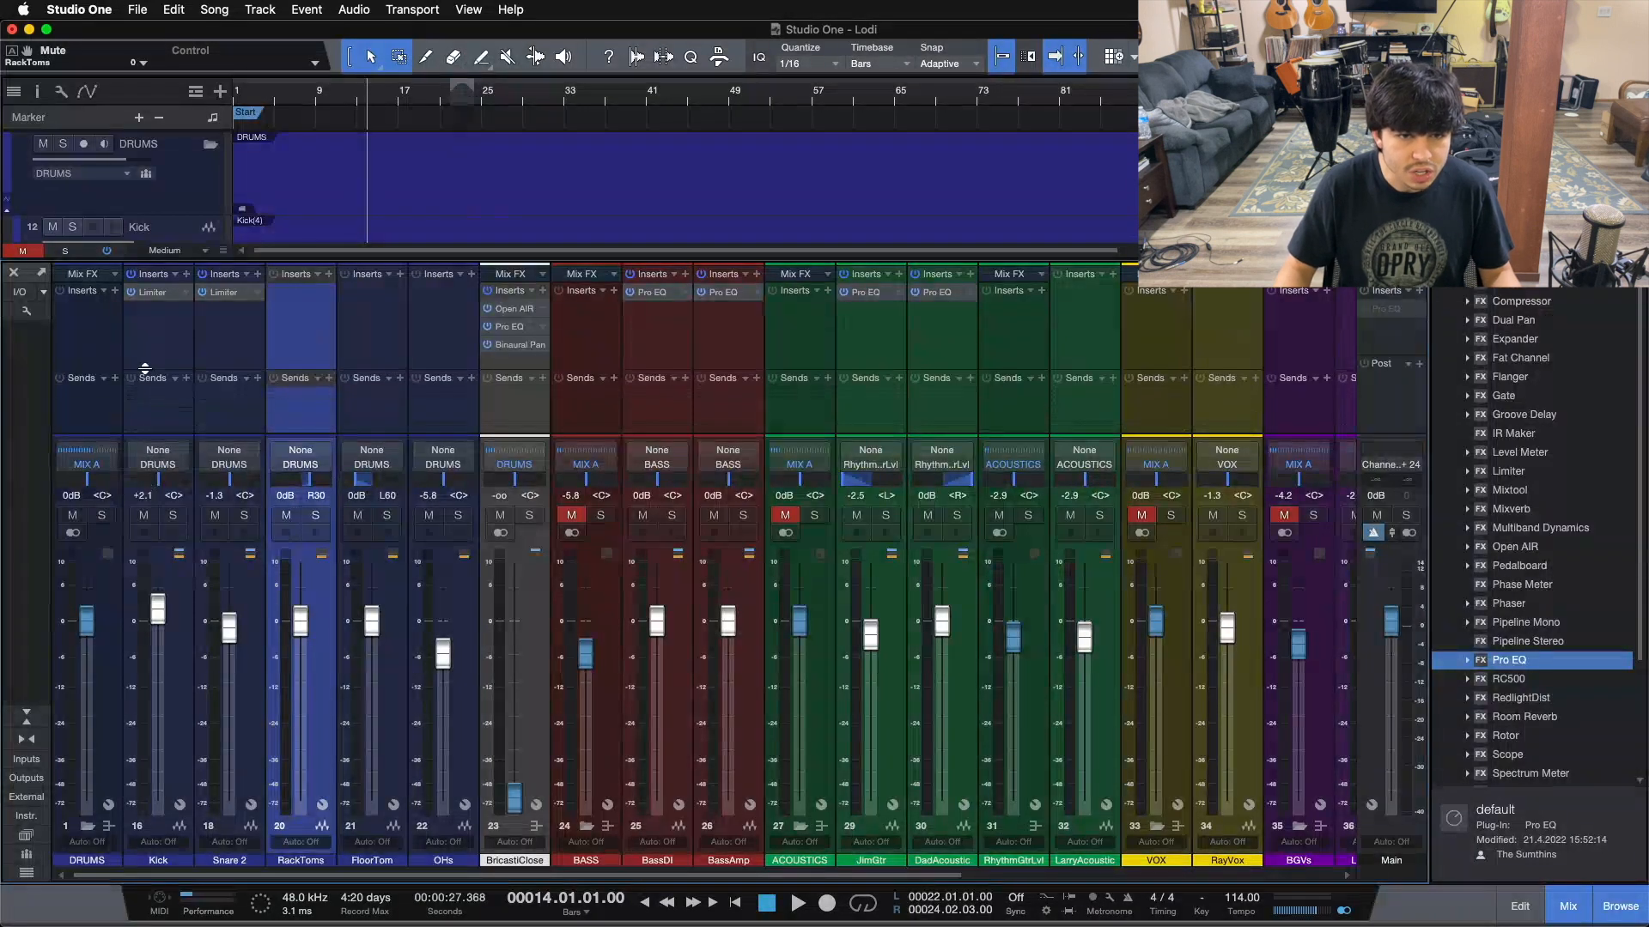
pyautogui.click(24, 715)
pyautogui.press('F3')
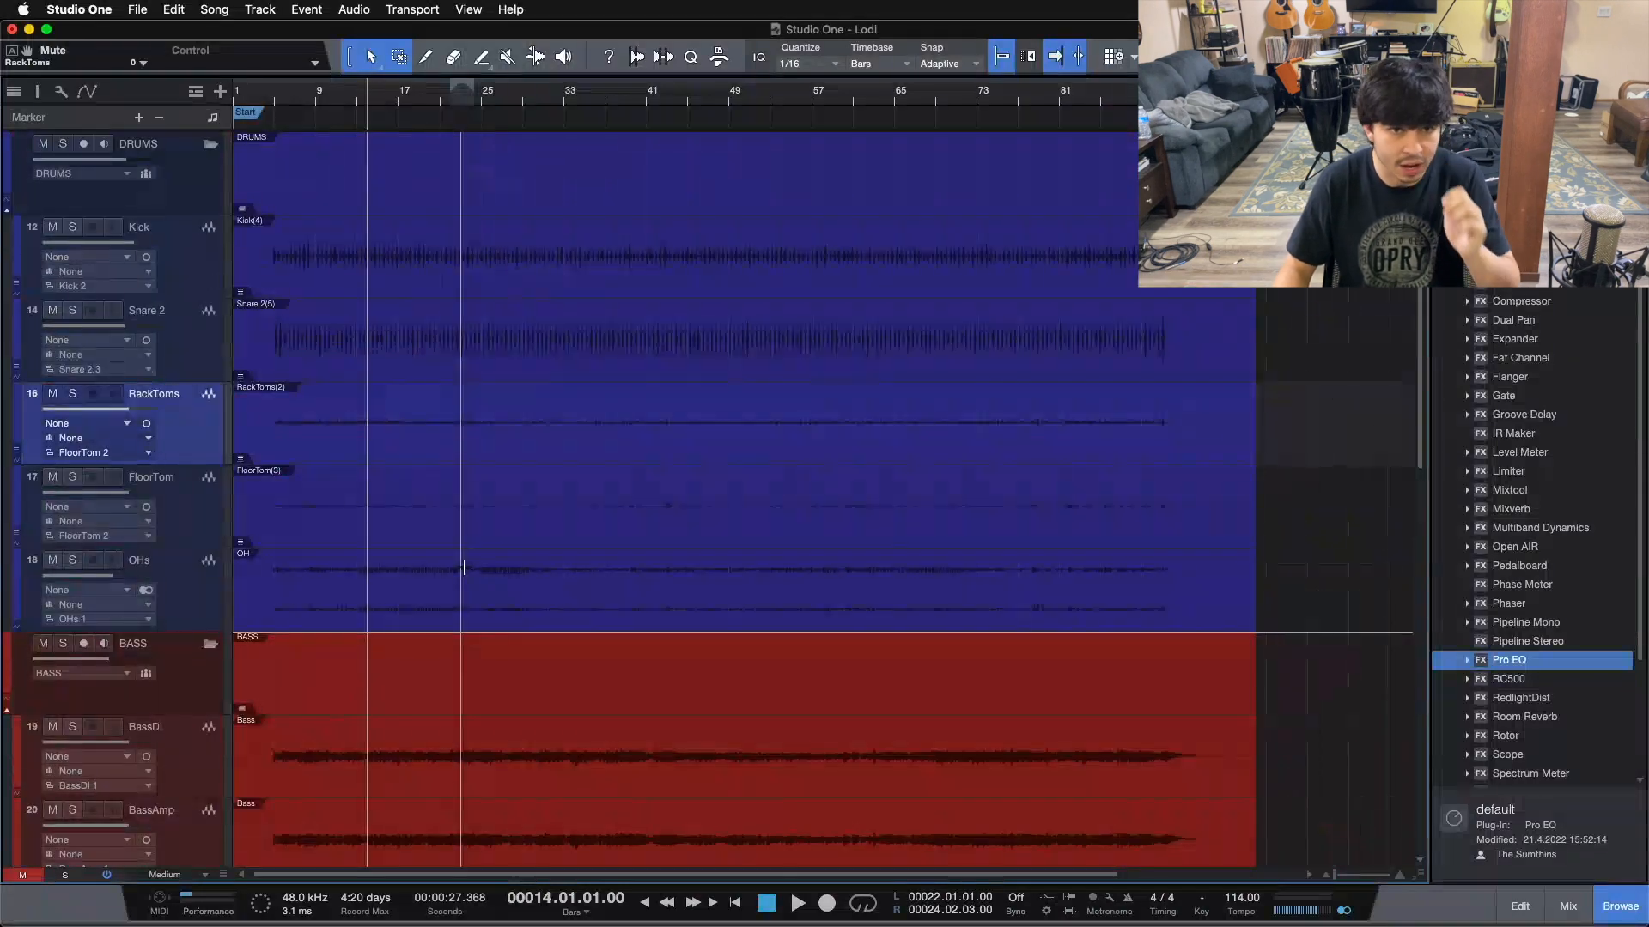
# - Play the full mix from bar 10 while checking the levels across the console channels, and stop playback
pyautogui.click(330, 98)
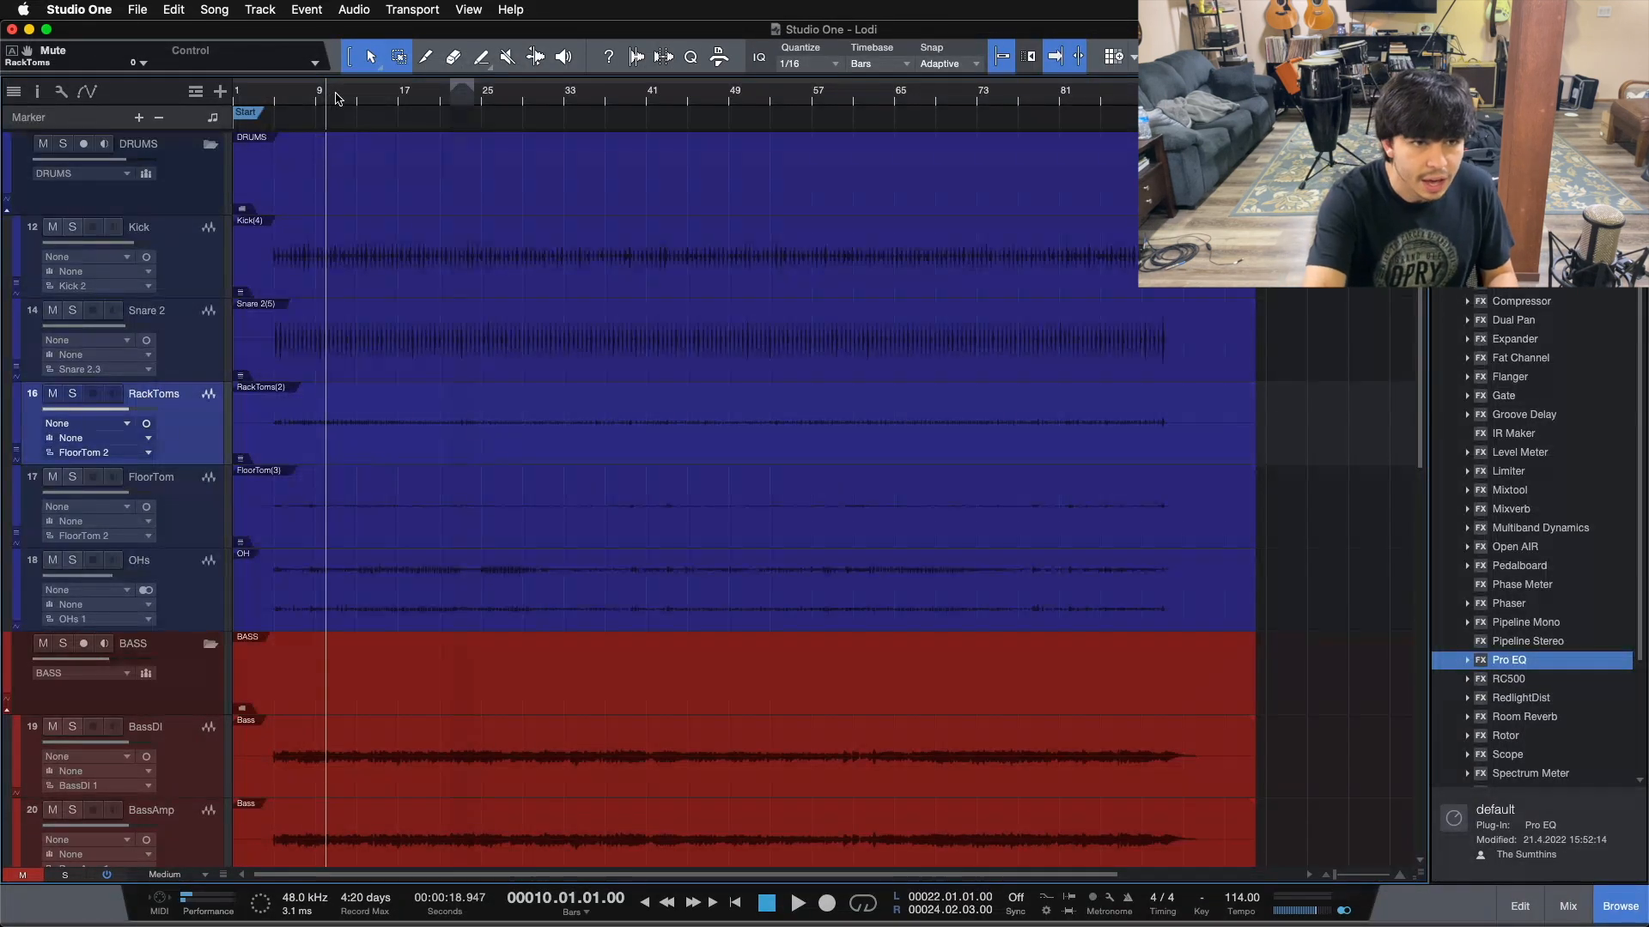
pyautogui.press('space')
pyautogui.press('F3')
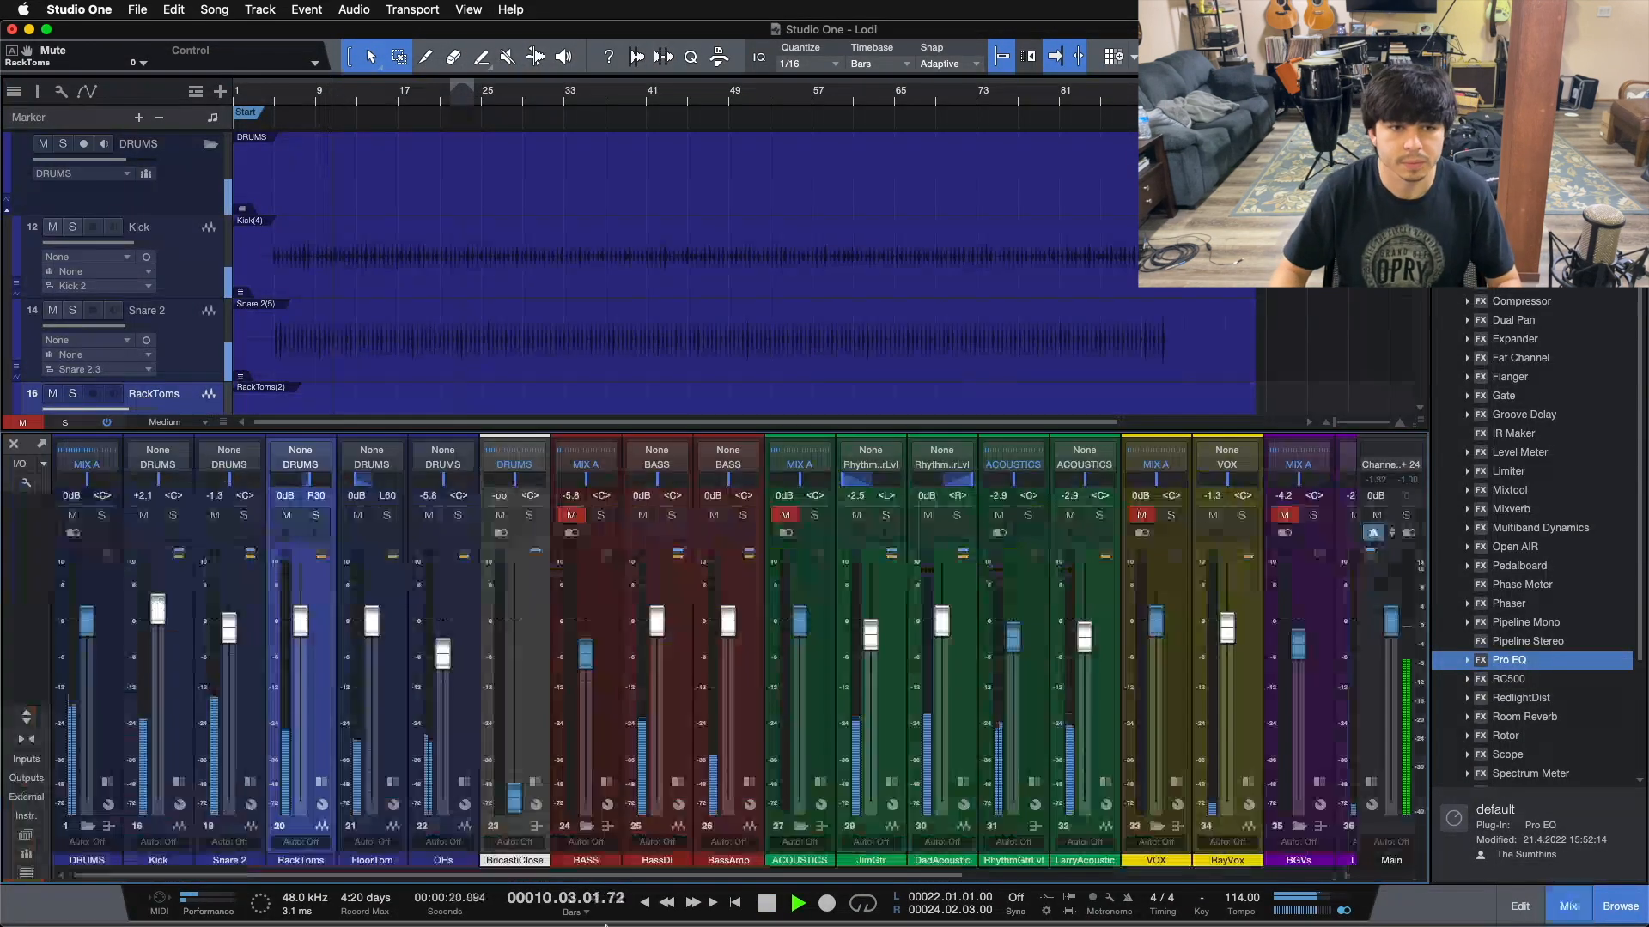
pyautogui.hscroll(10, 1164, 837)
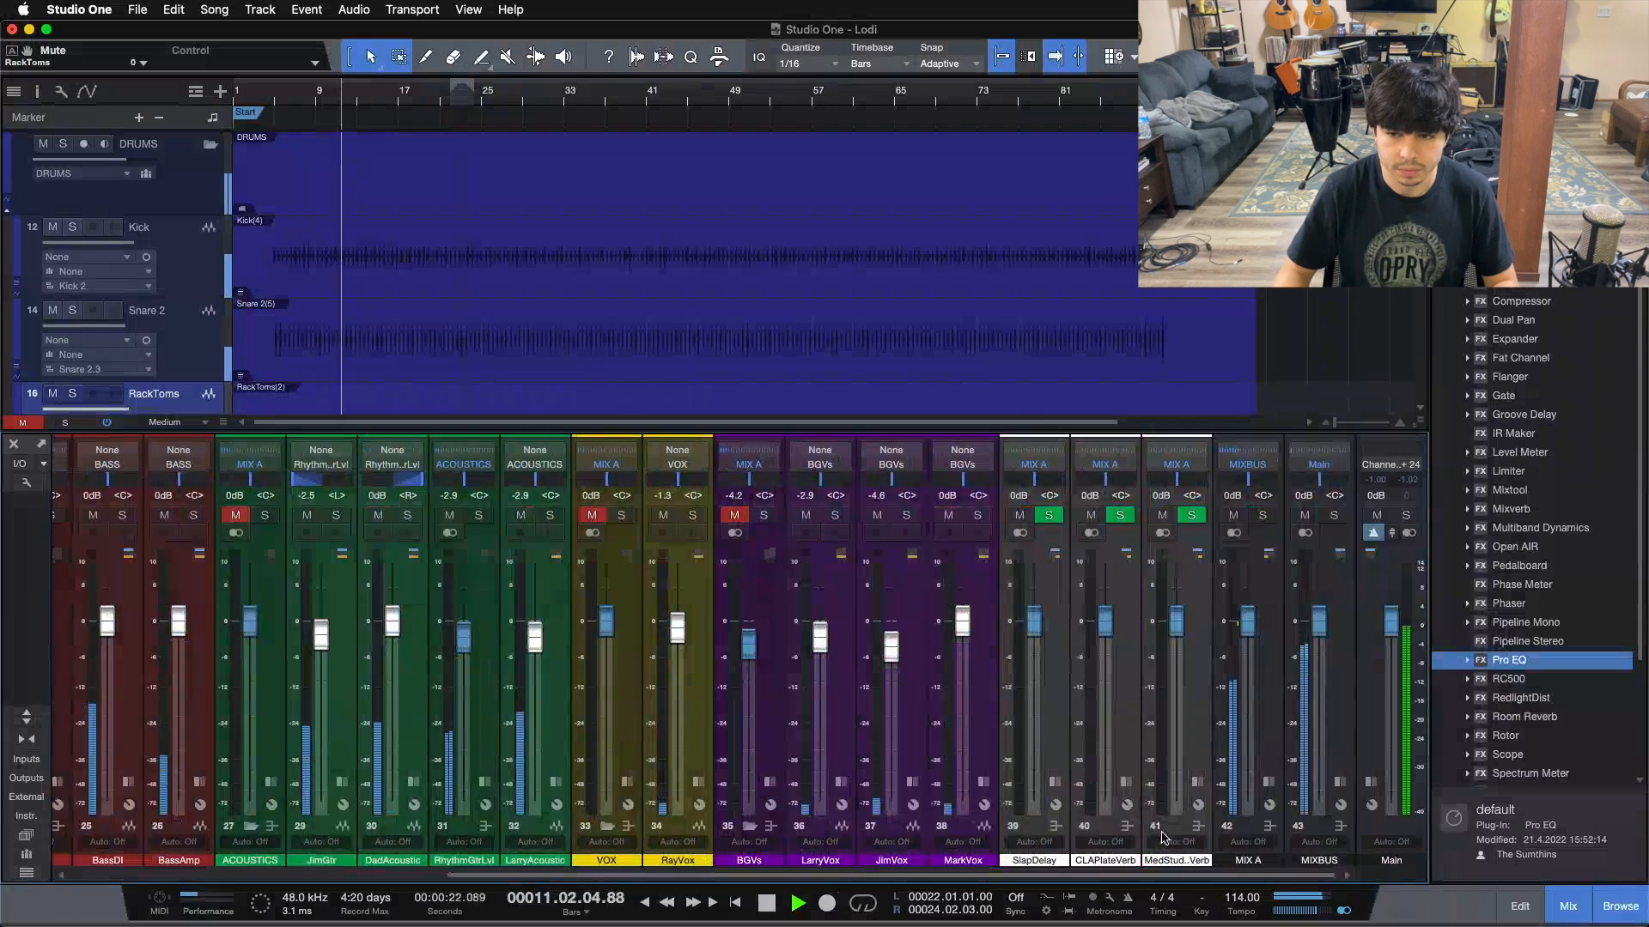
pyautogui.press('F3')
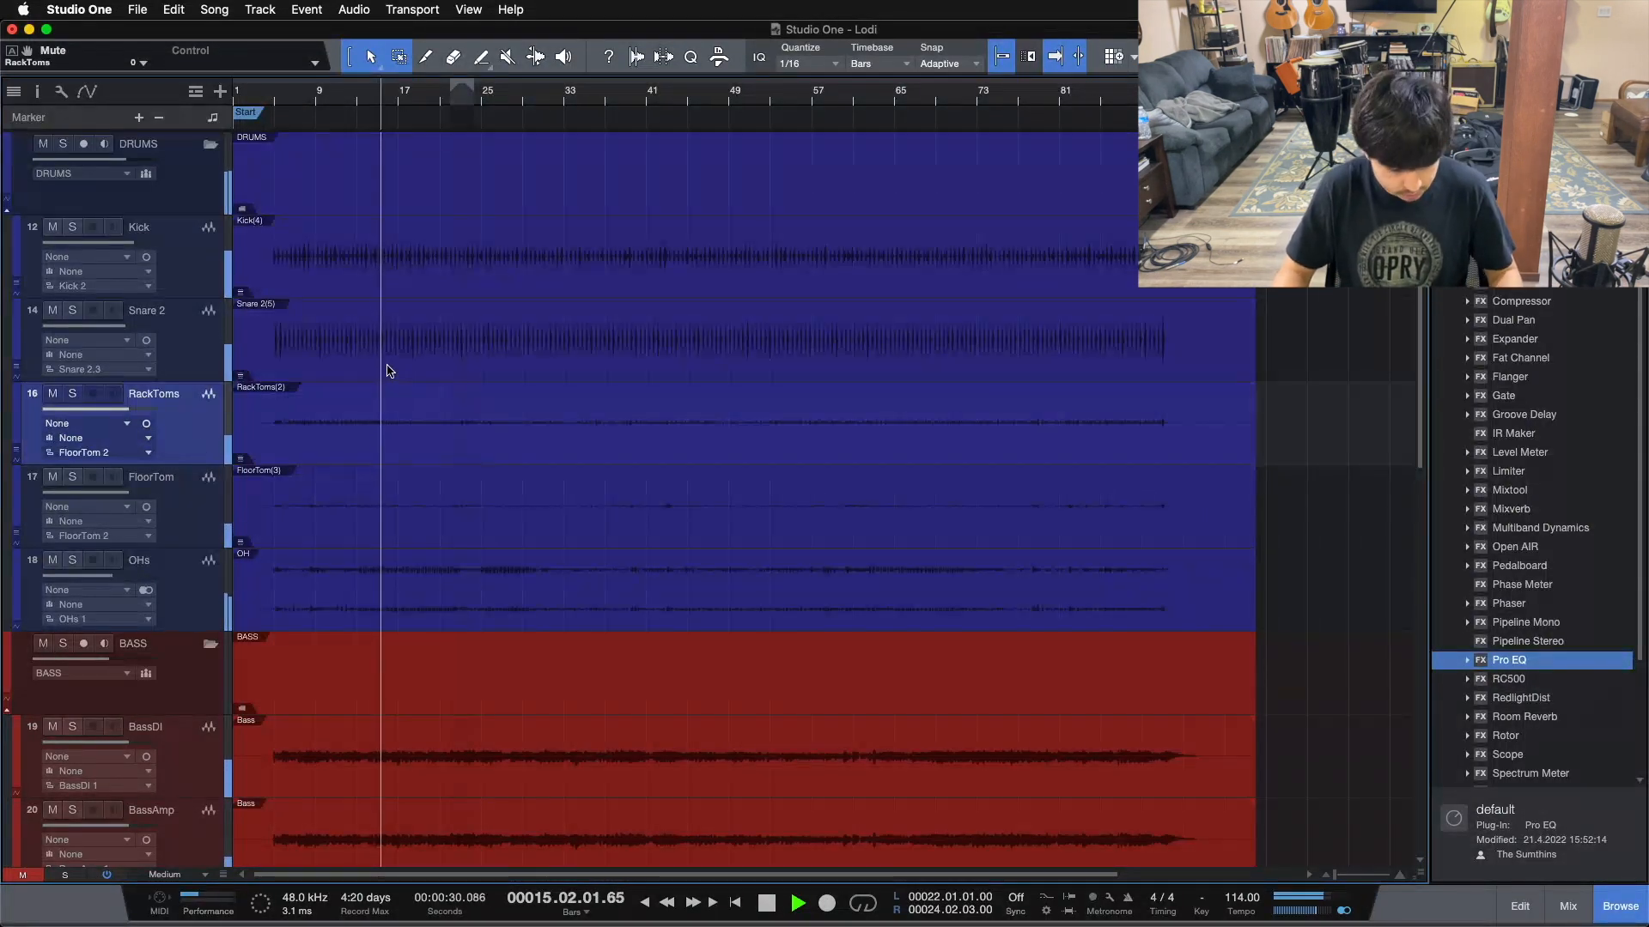
pyautogui.press('F3')
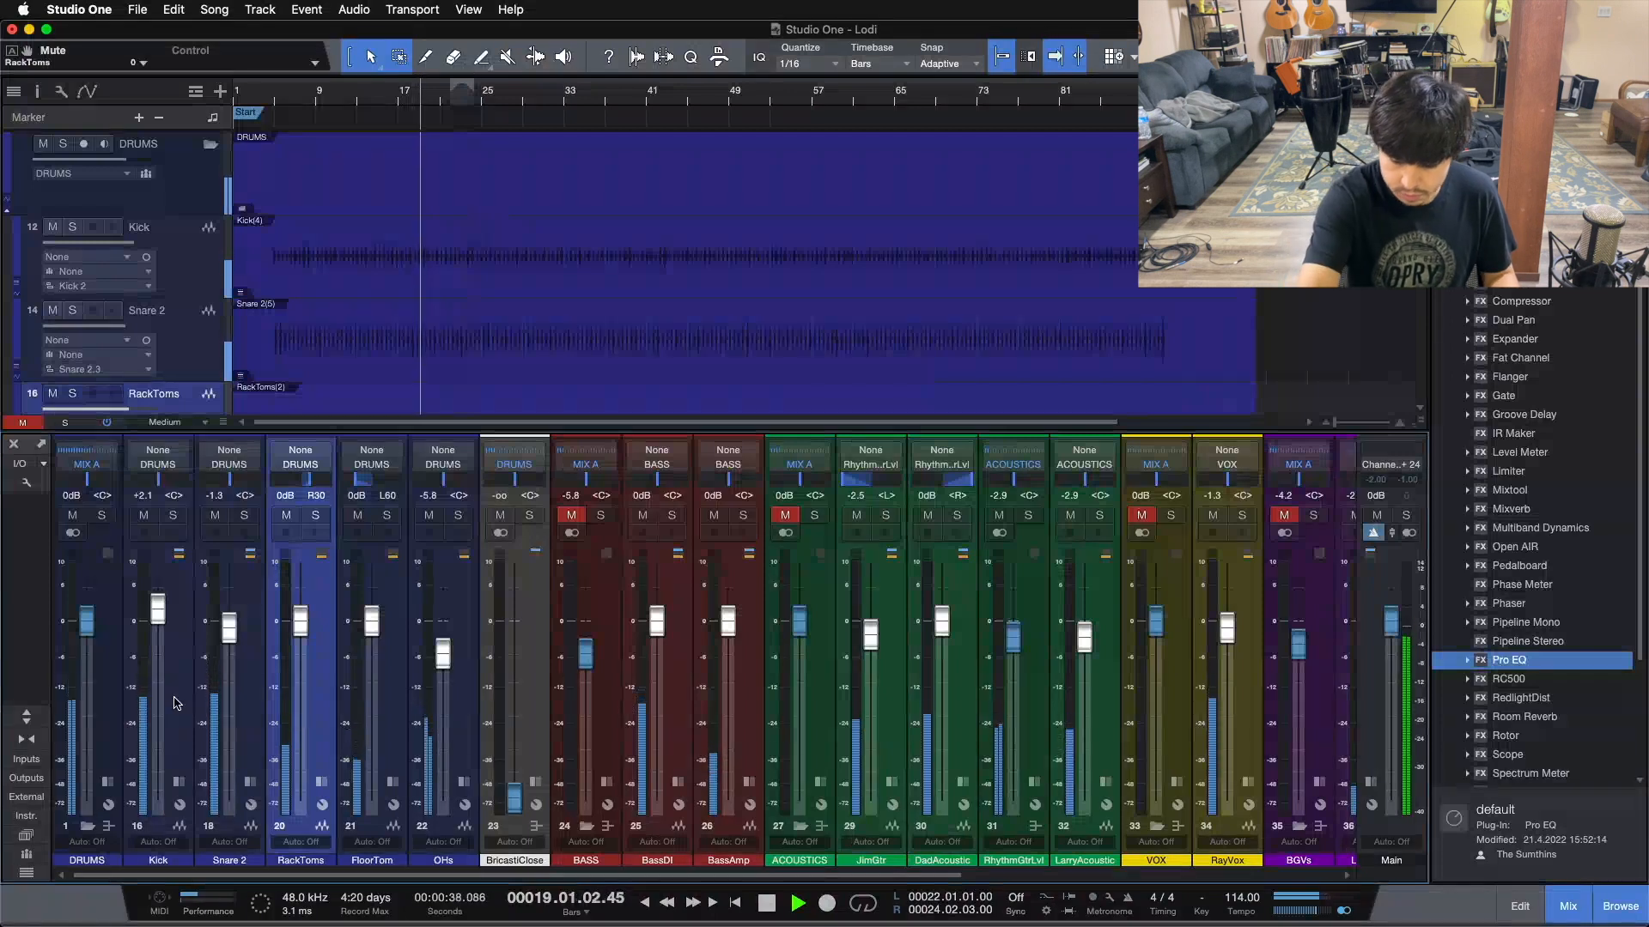
pyautogui.press('space')
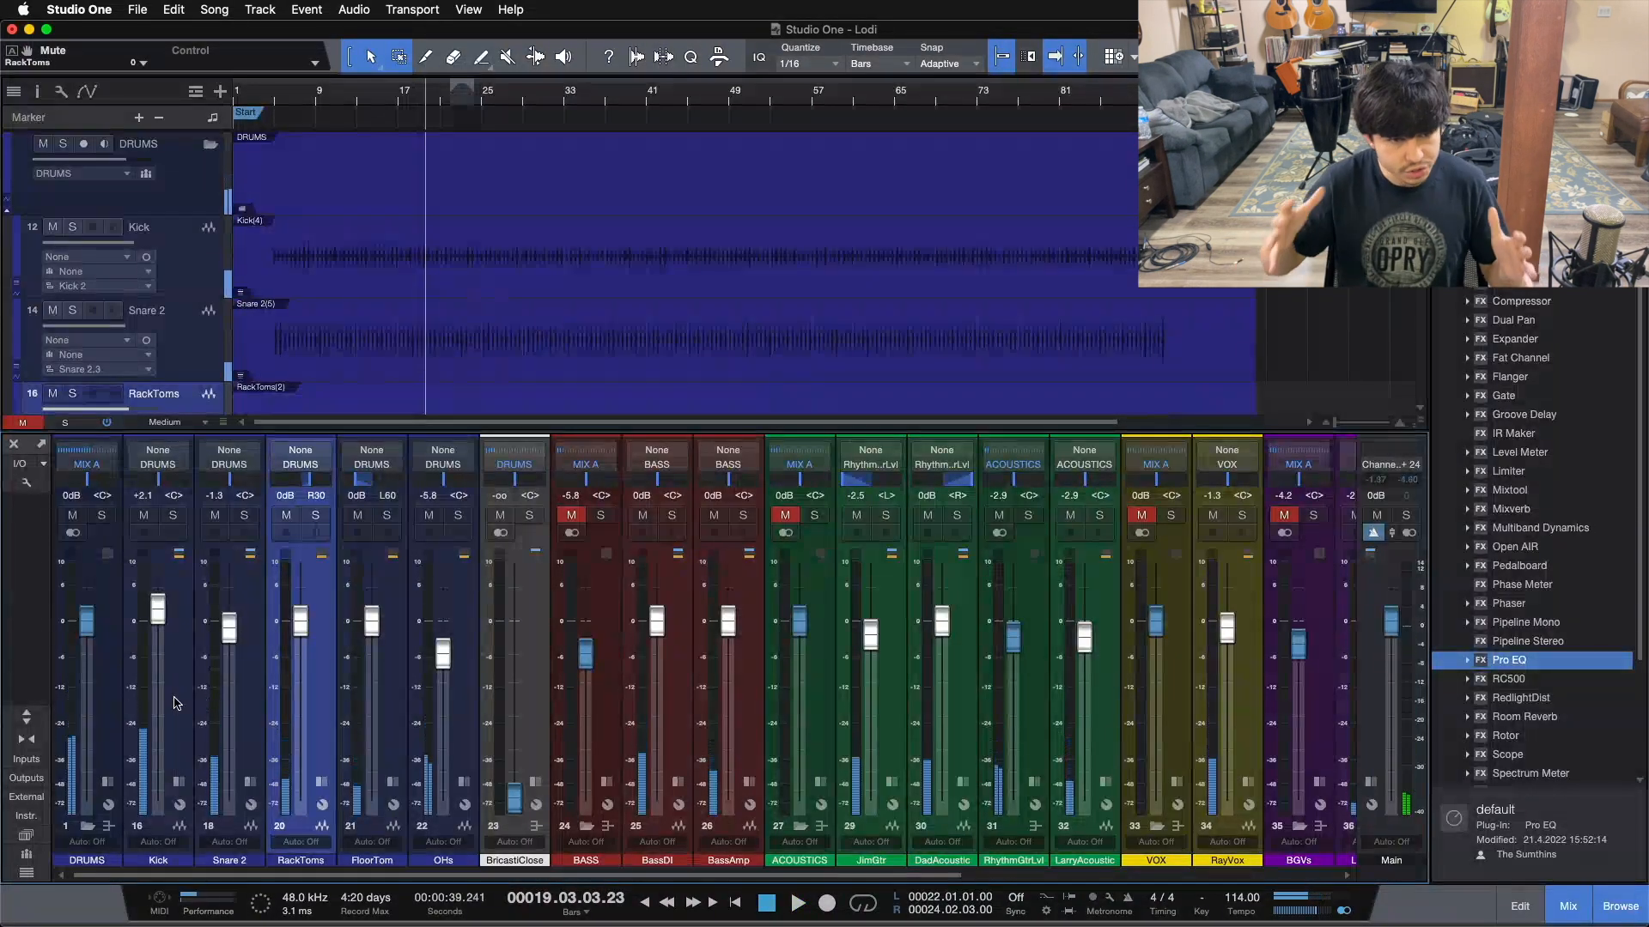
pyautogui.click(175, 703)
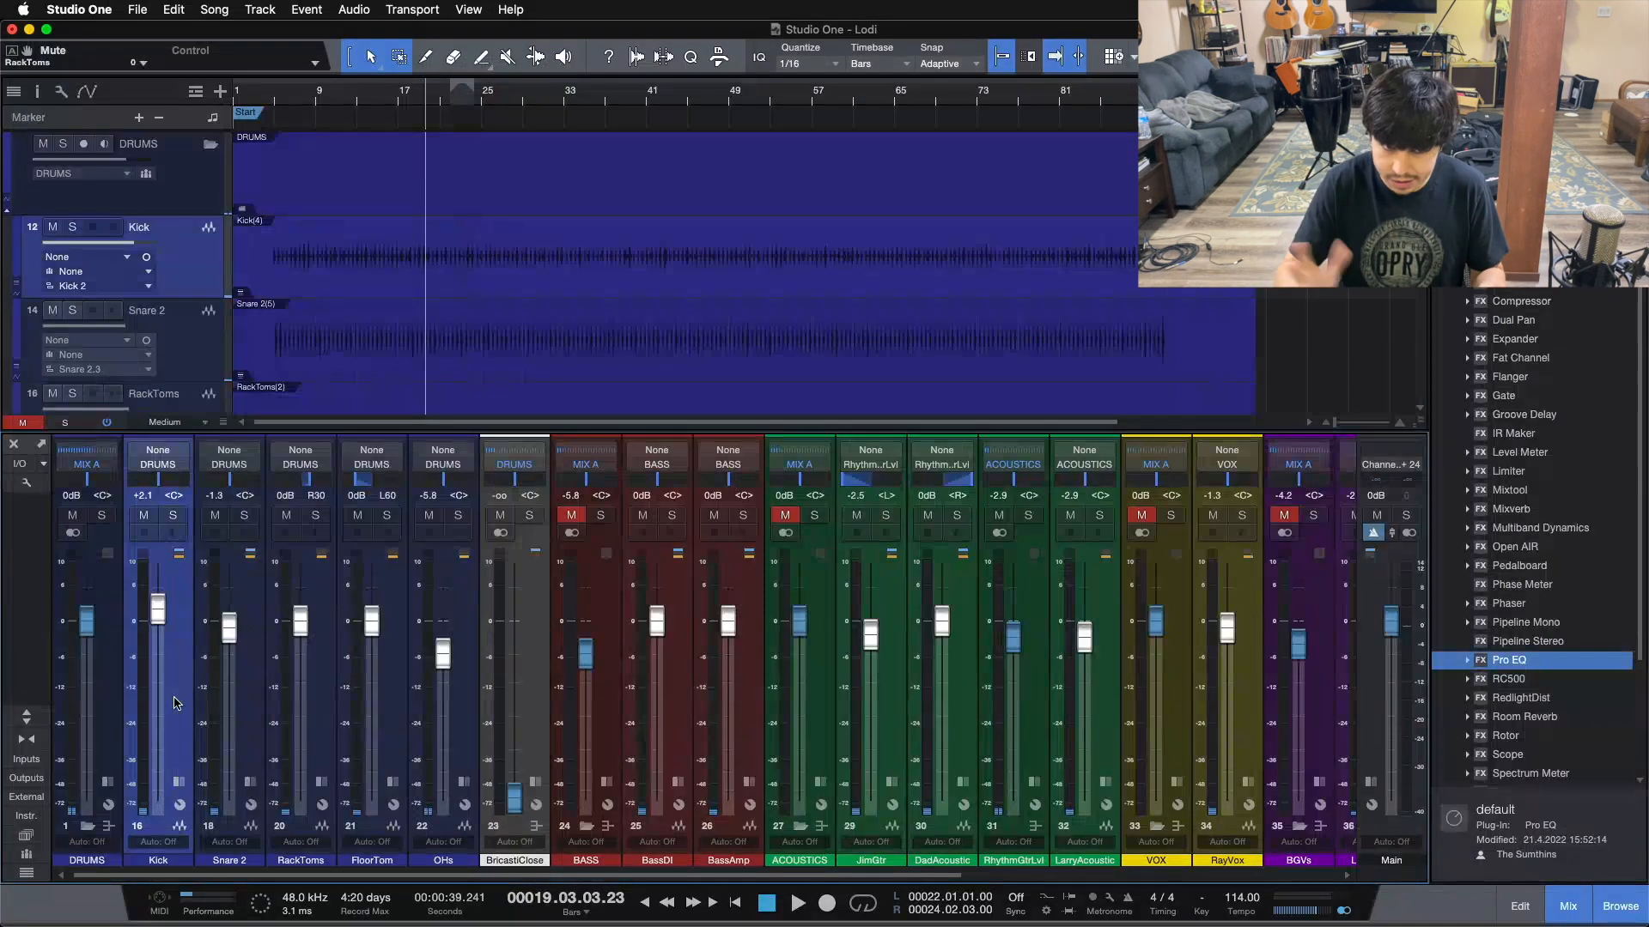
pyautogui.press('F3')
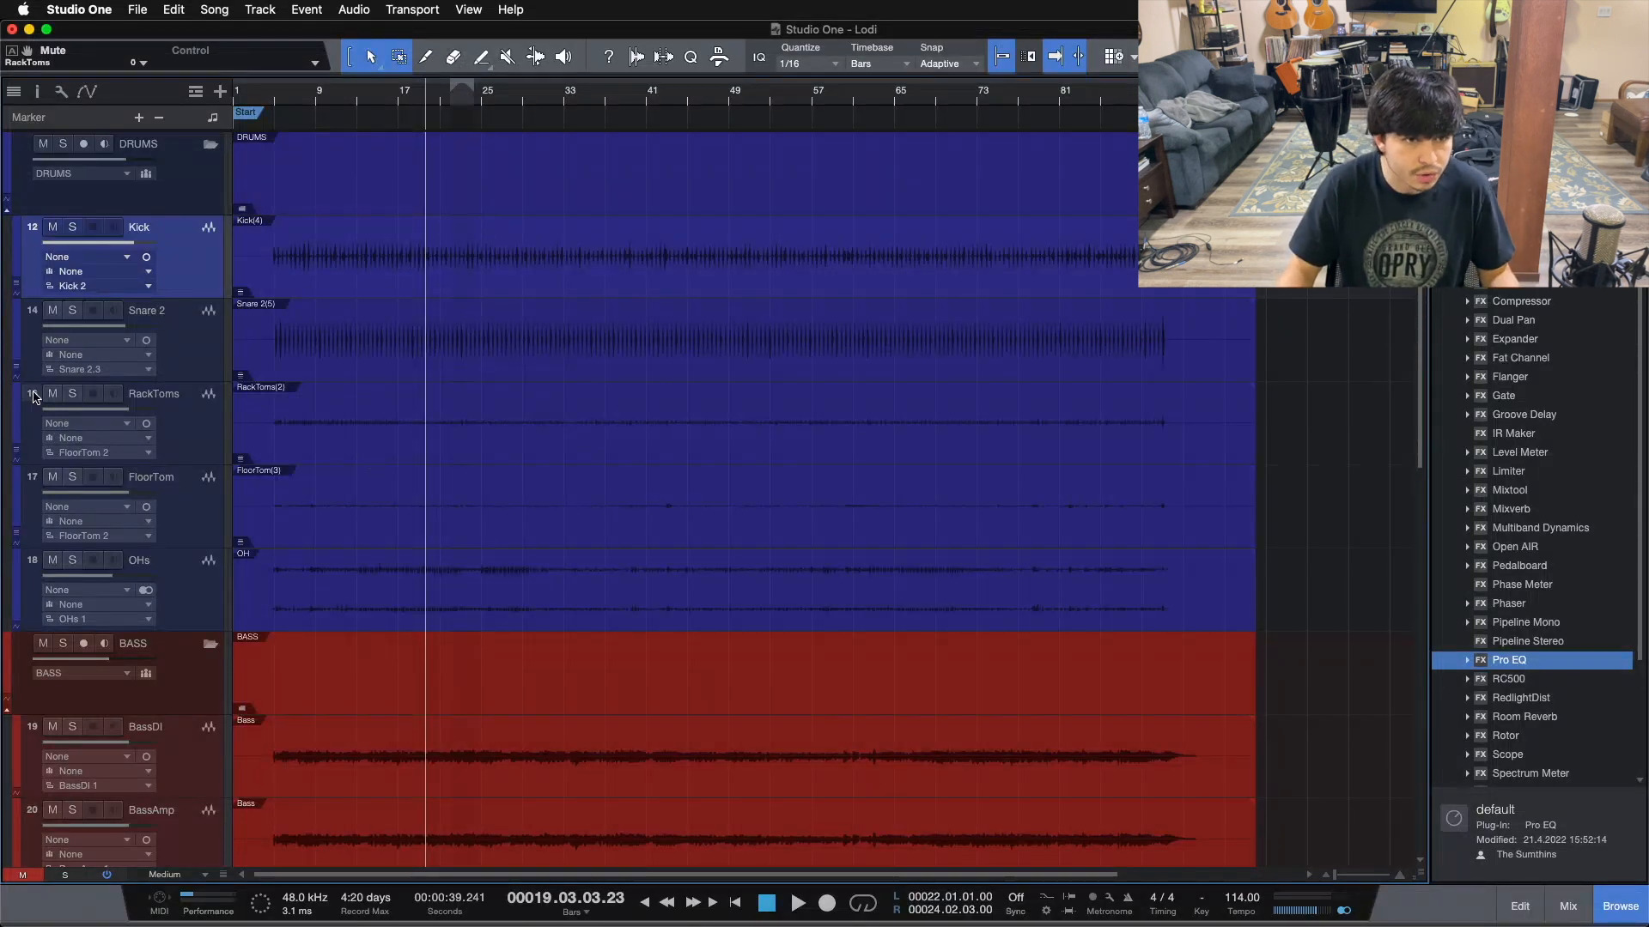
# - Solo the RackToms track and listen to it from bar 10 while watching its console meter
pyautogui.press('s')
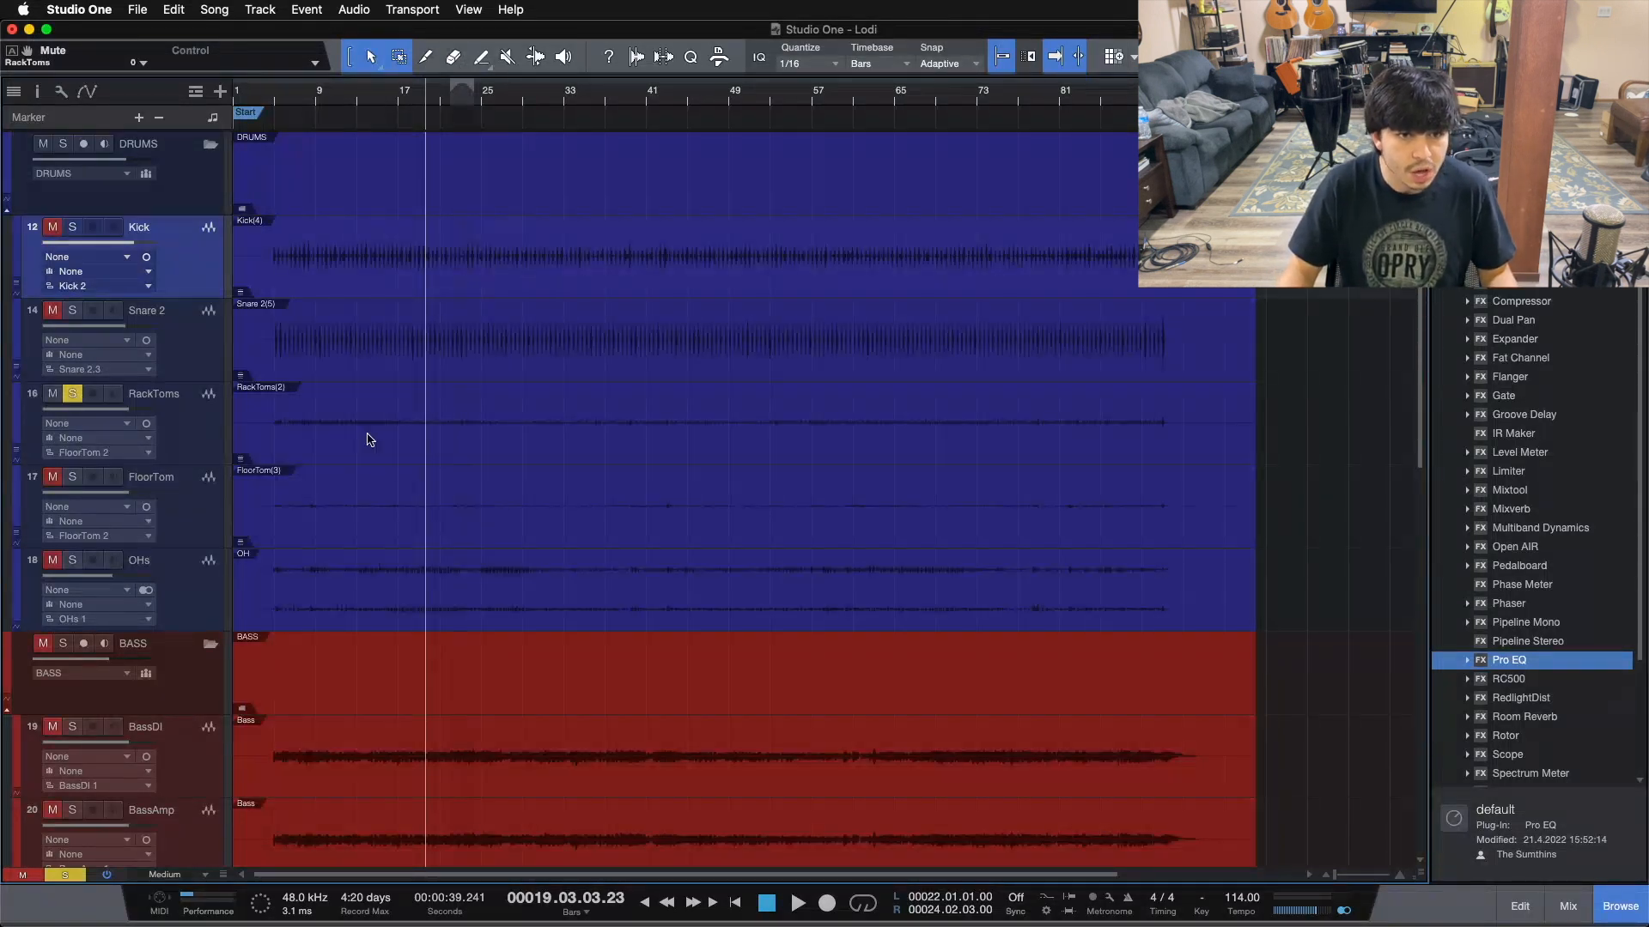
pyautogui.click(327, 106)
pyautogui.press('space')
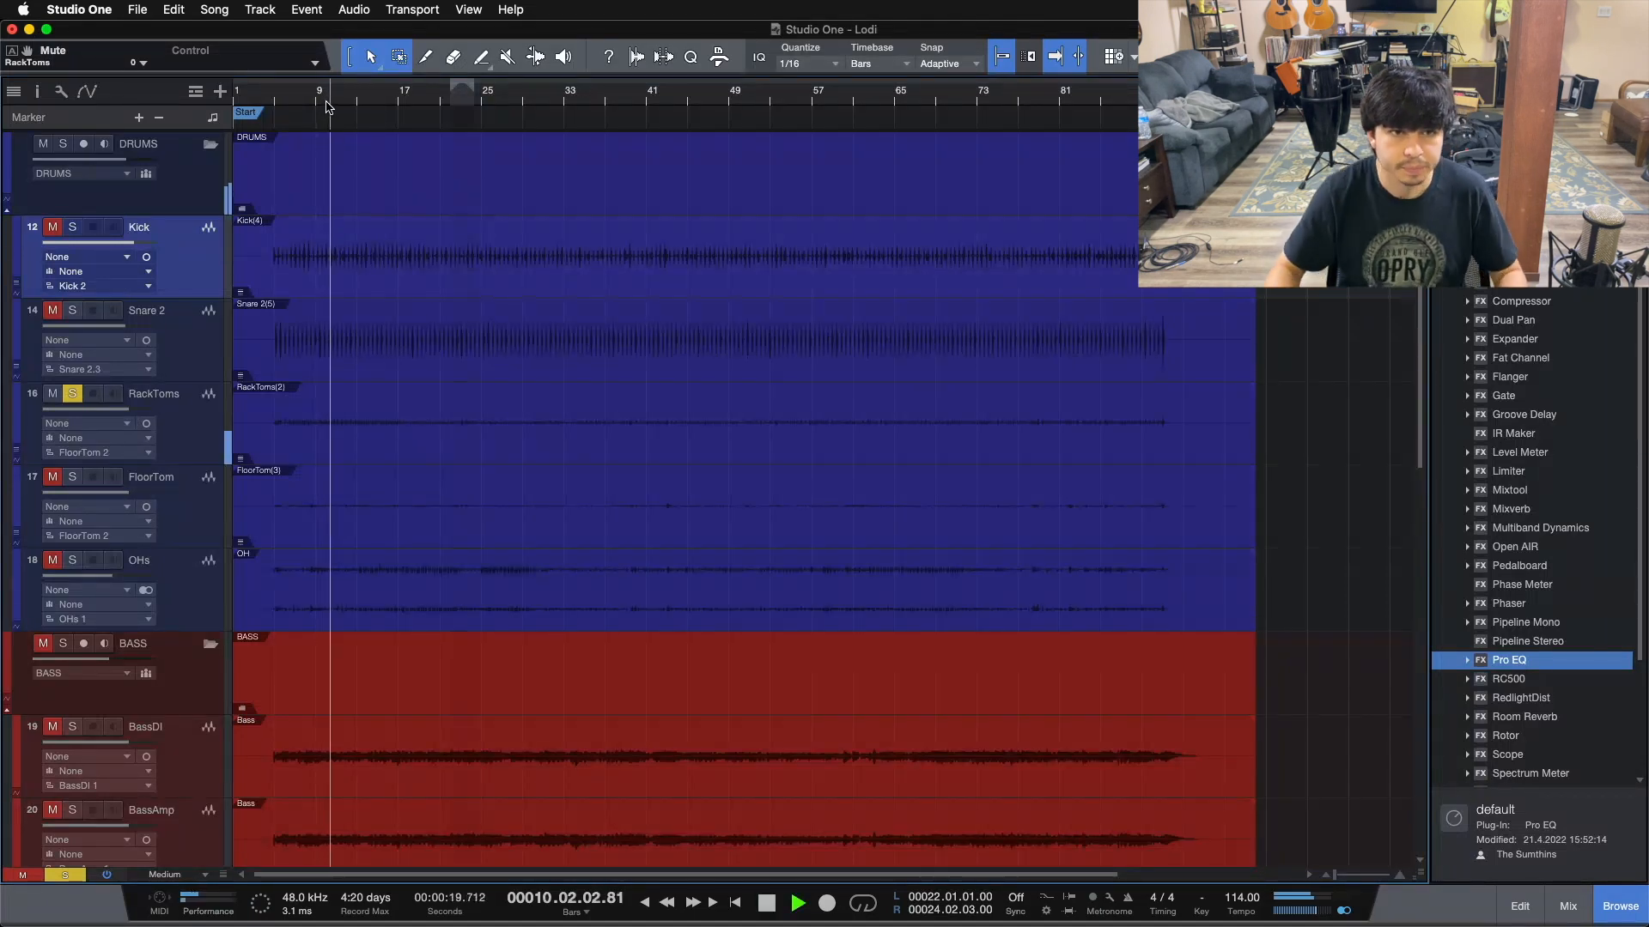
pyautogui.press('F3')
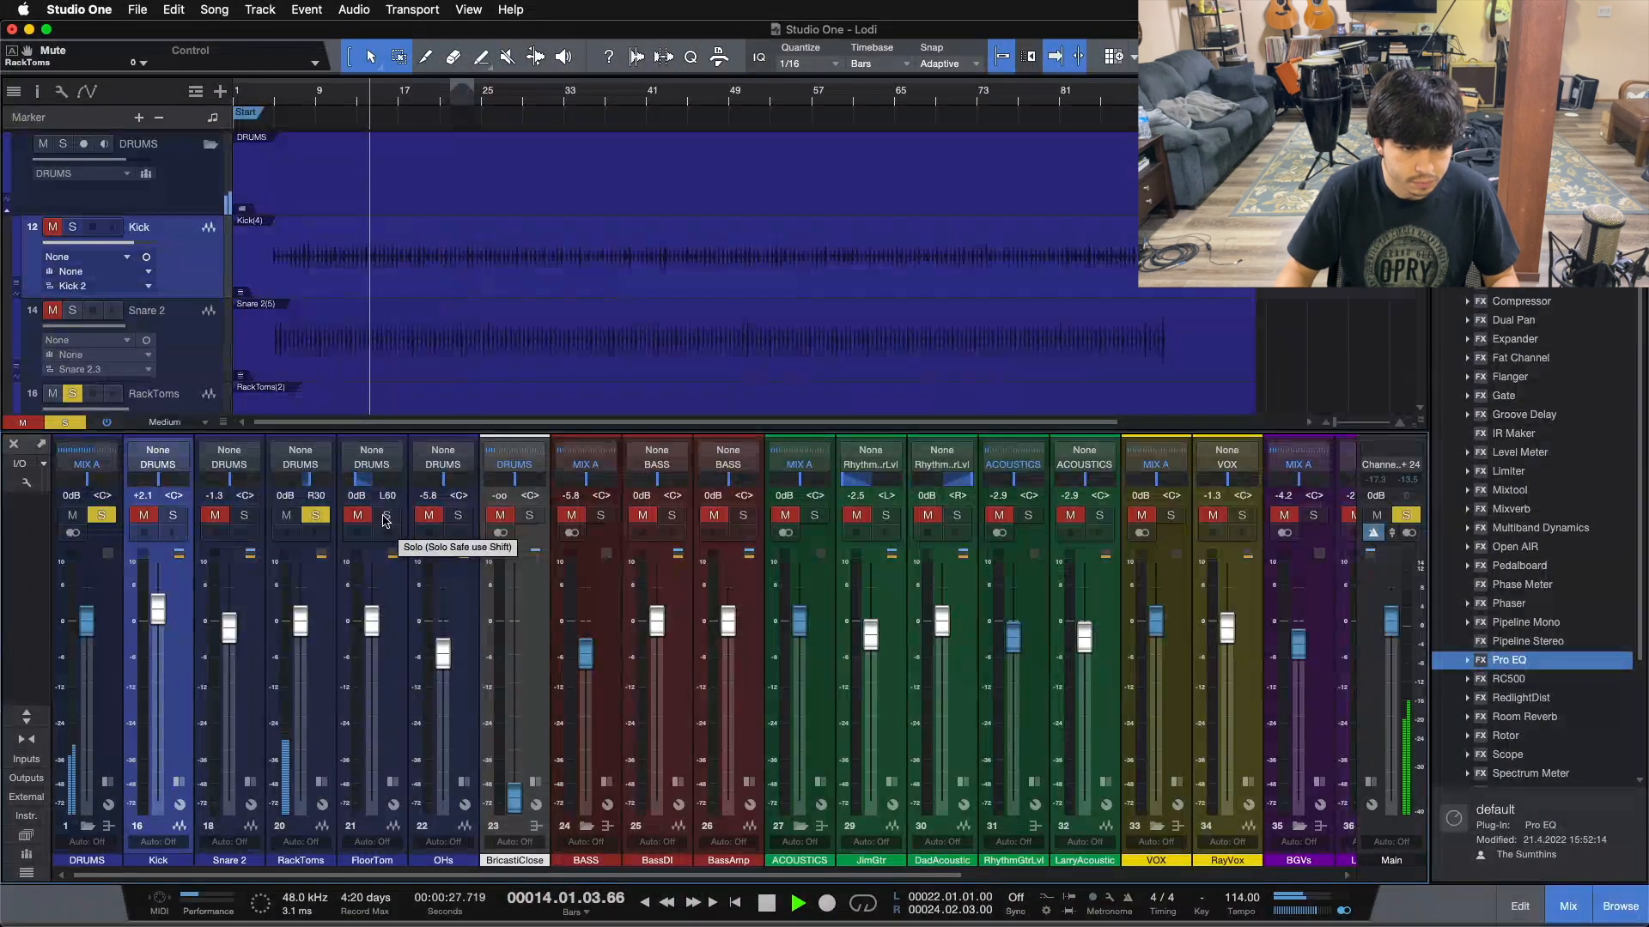
pyautogui.press('space')
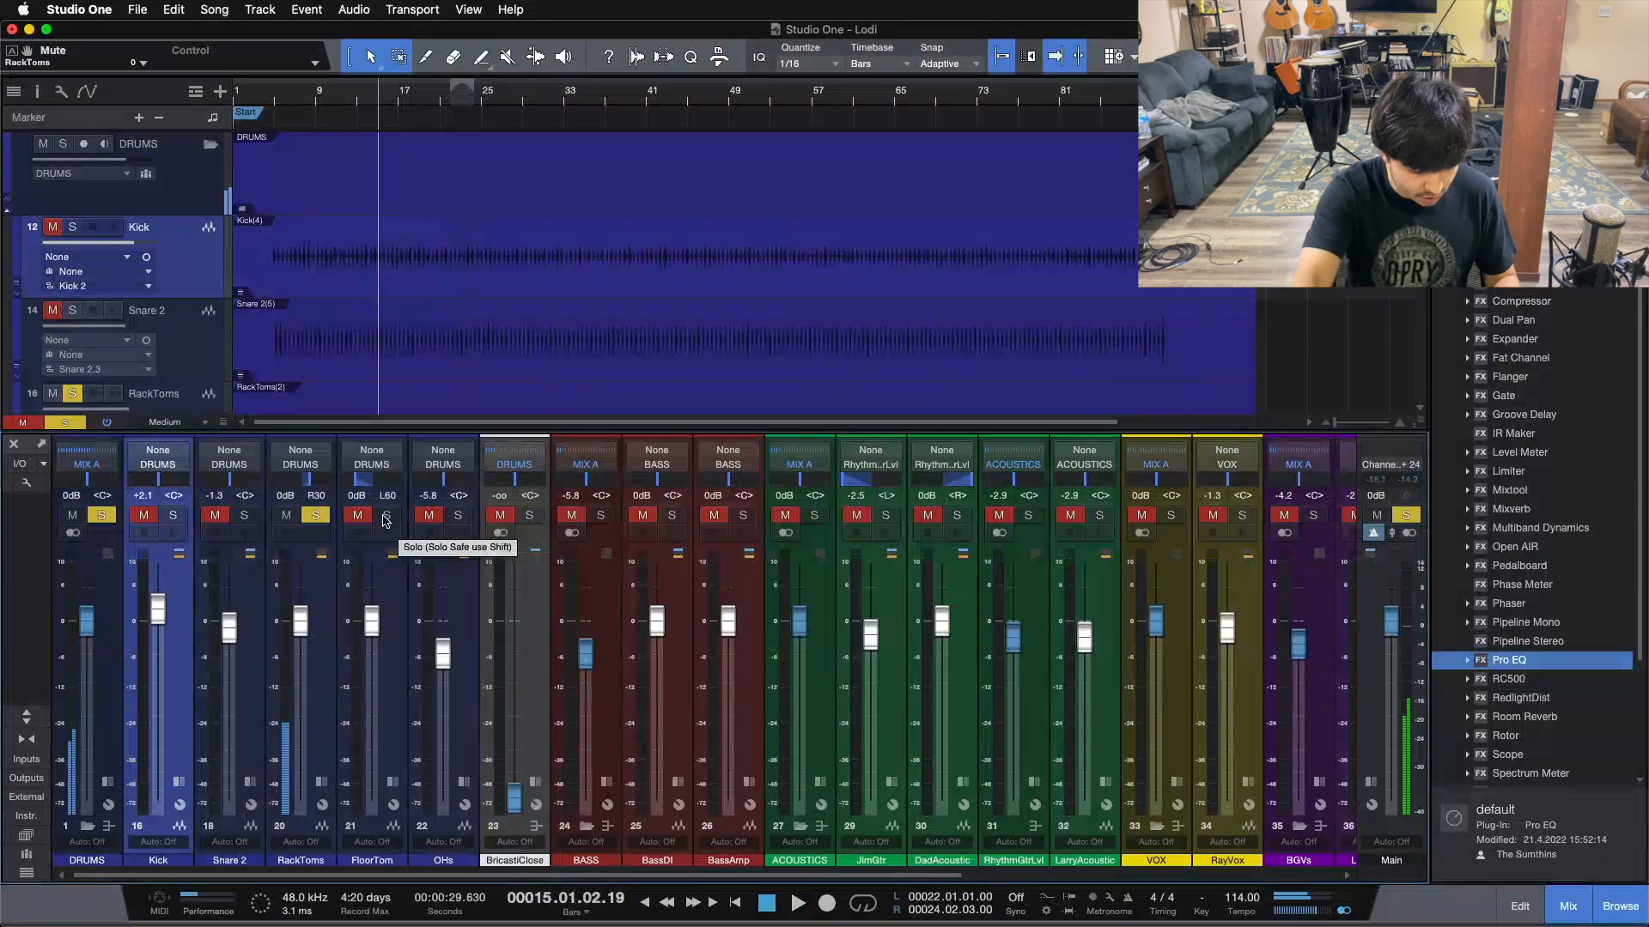
pyautogui.press('F3')
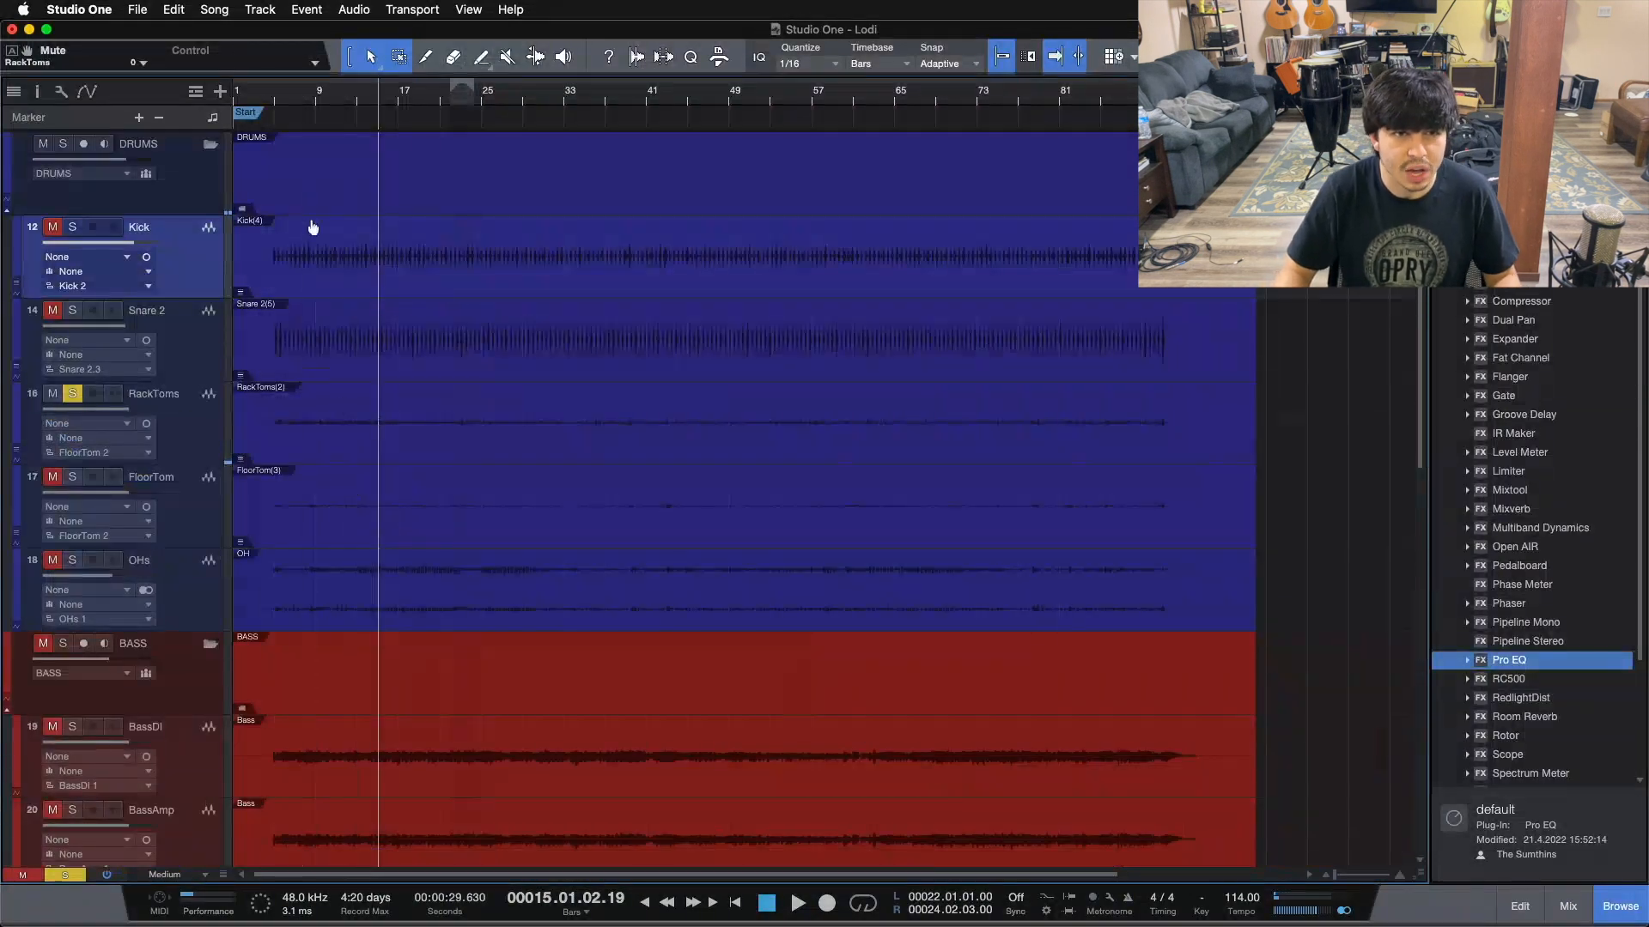
# - Switch the solo from RackToms to FloorTom, listen to it from bar 9, and clear the solo
pyautogui.click(327, 100)
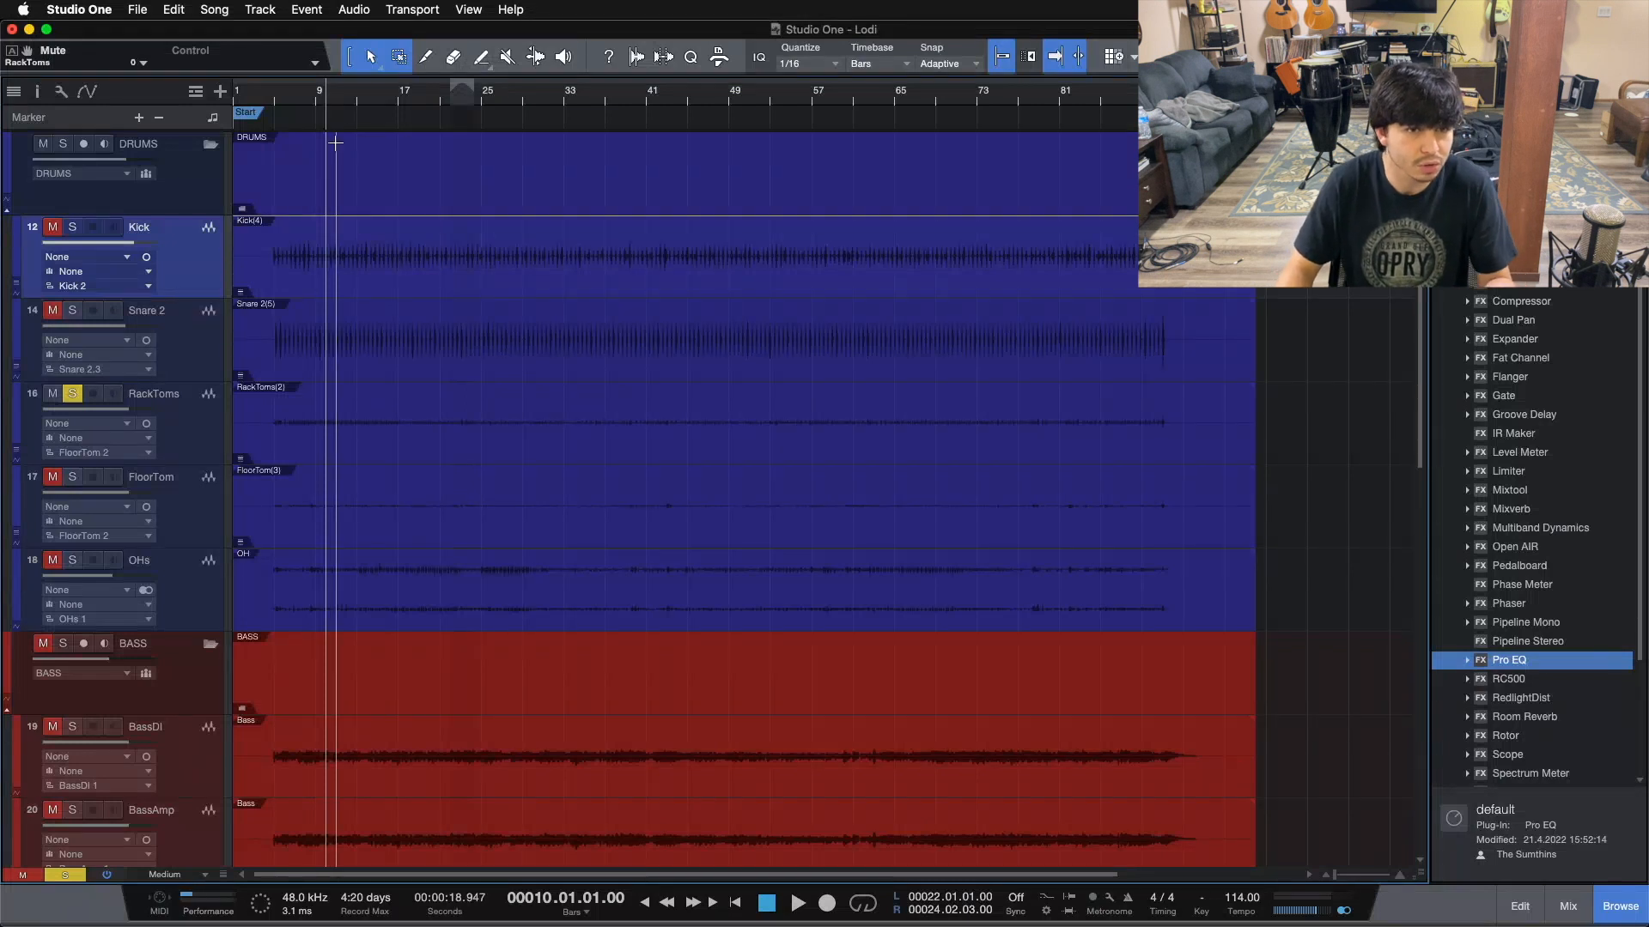
pyautogui.click(314, 98)
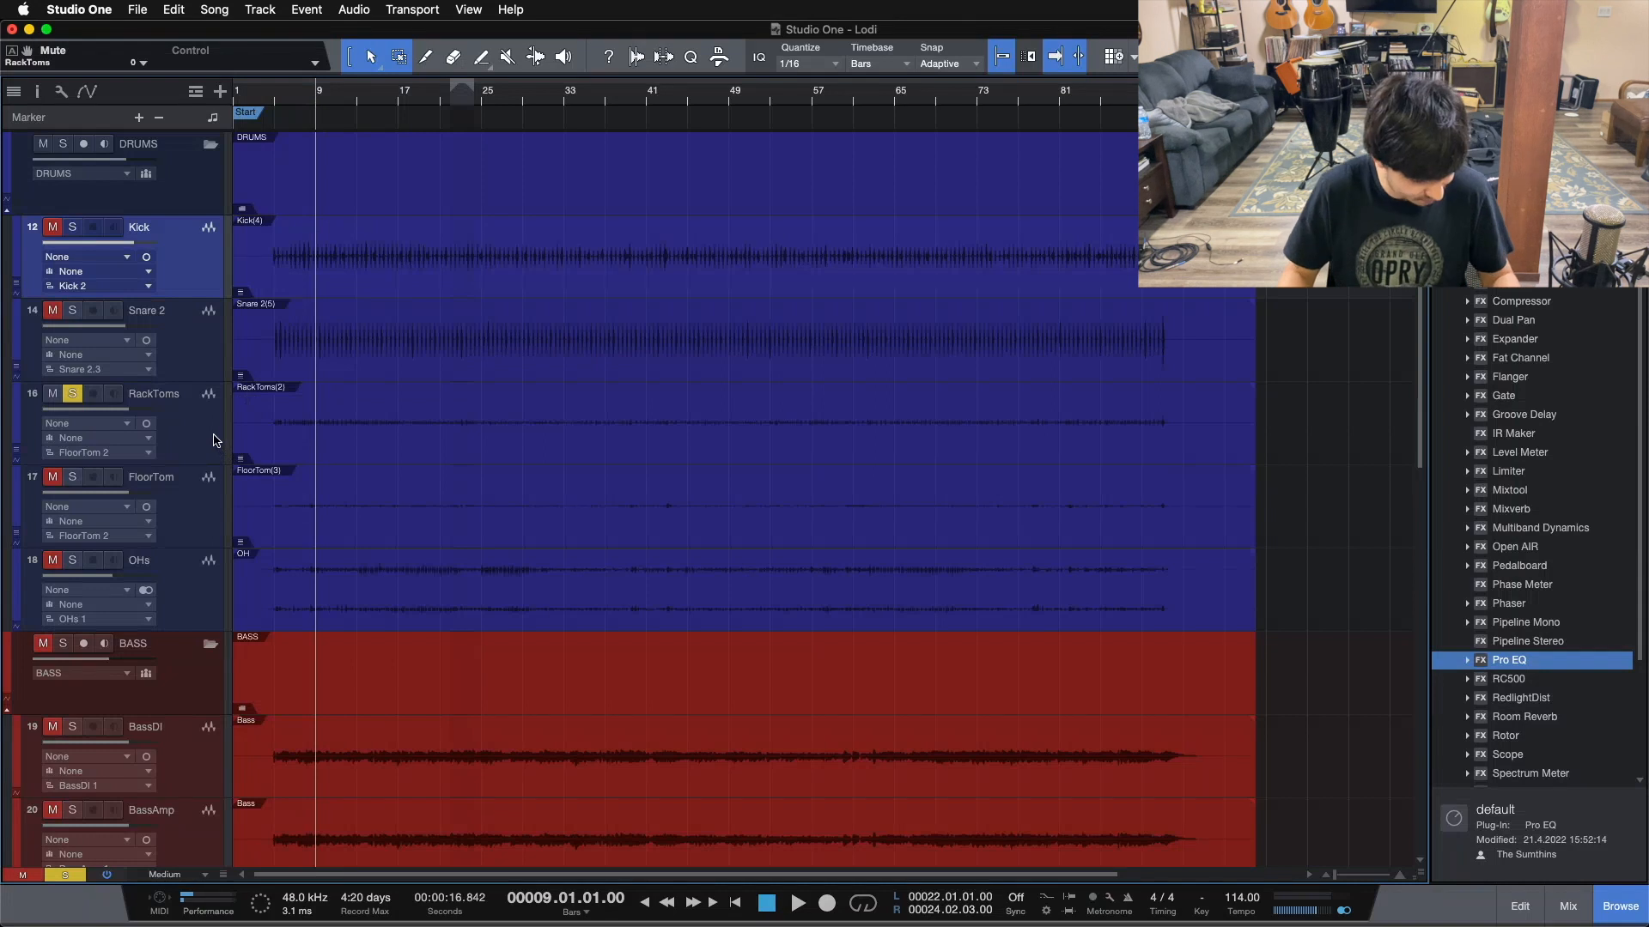
pyautogui.click(76, 397)
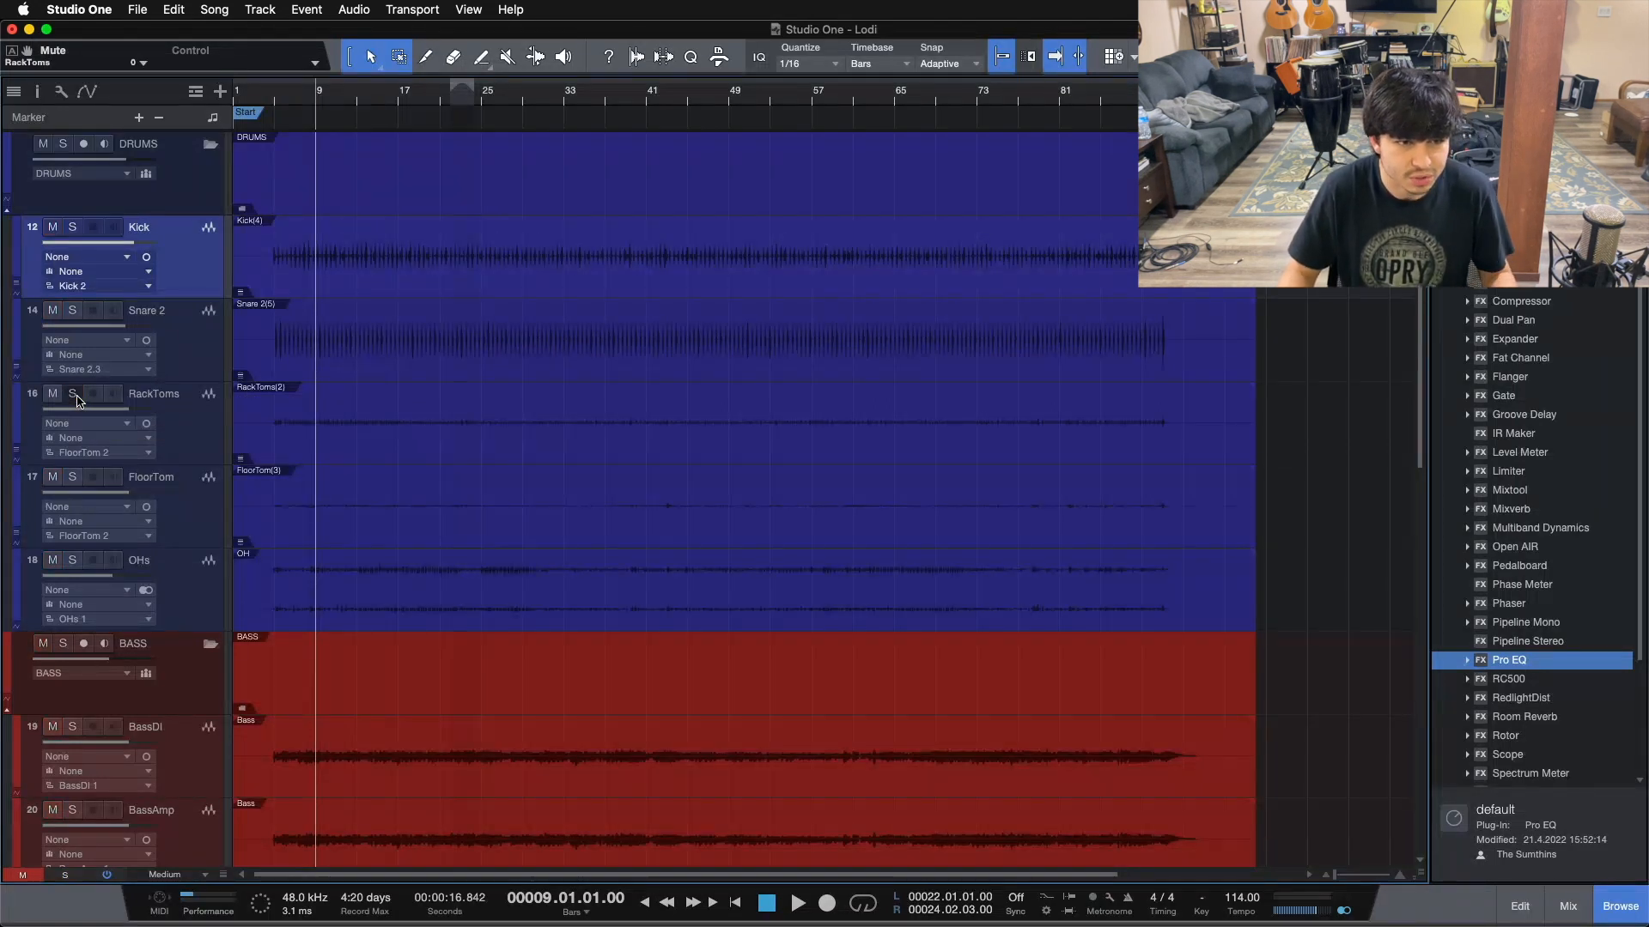
pyautogui.click(72, 480)
pyautogui.press('space')
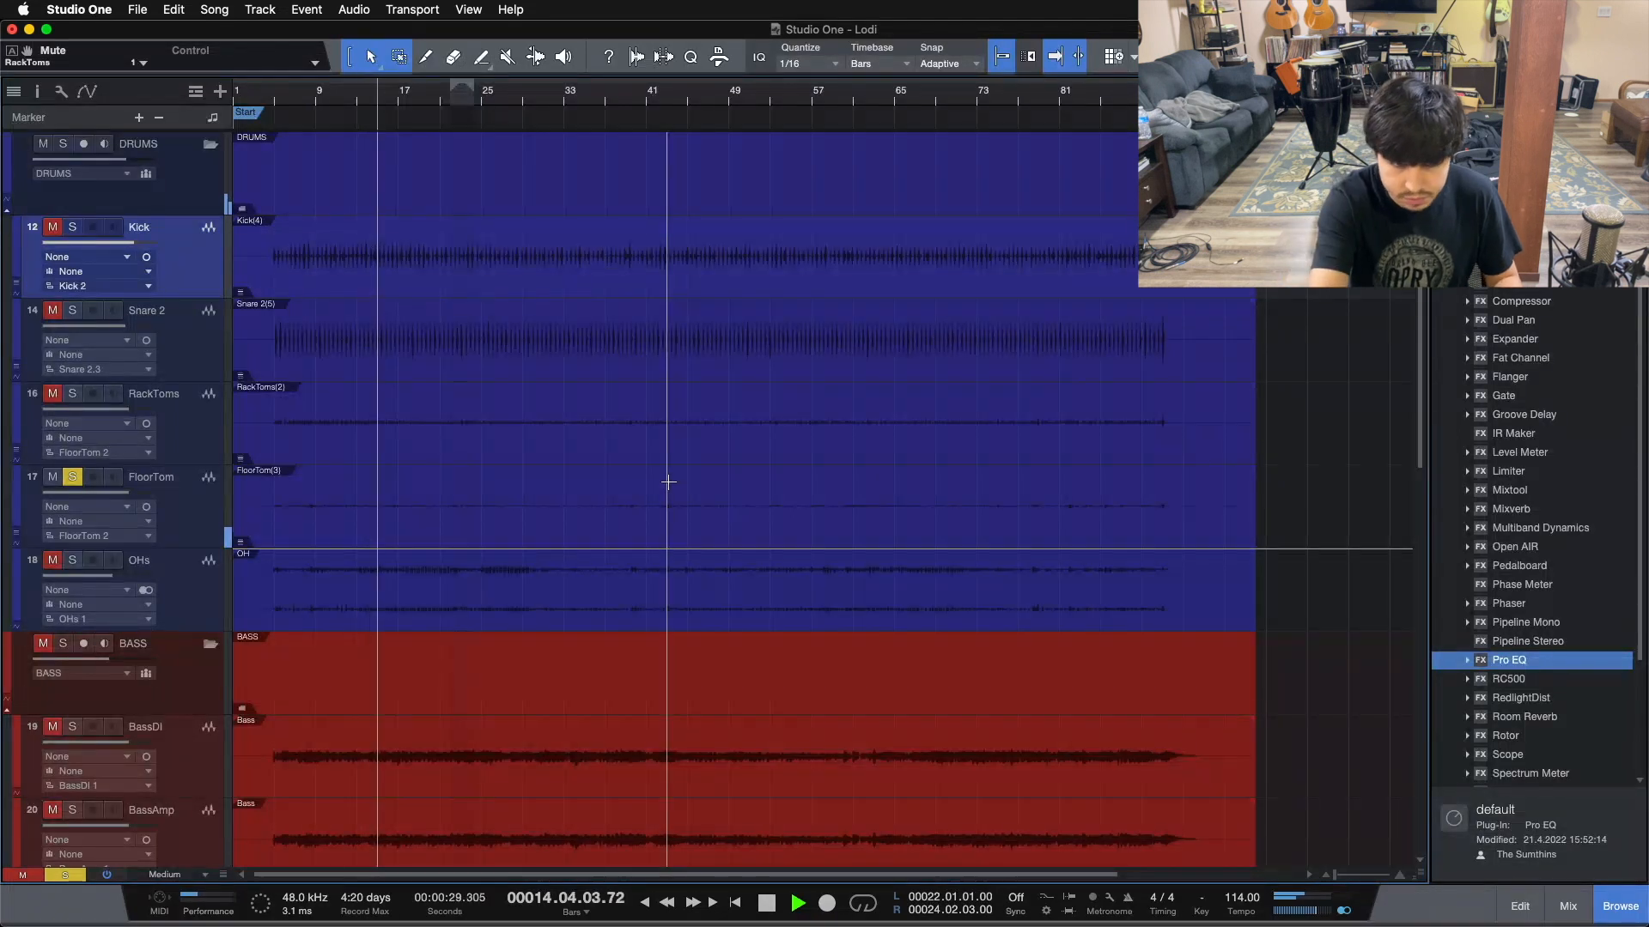
pyautogui.press('space')
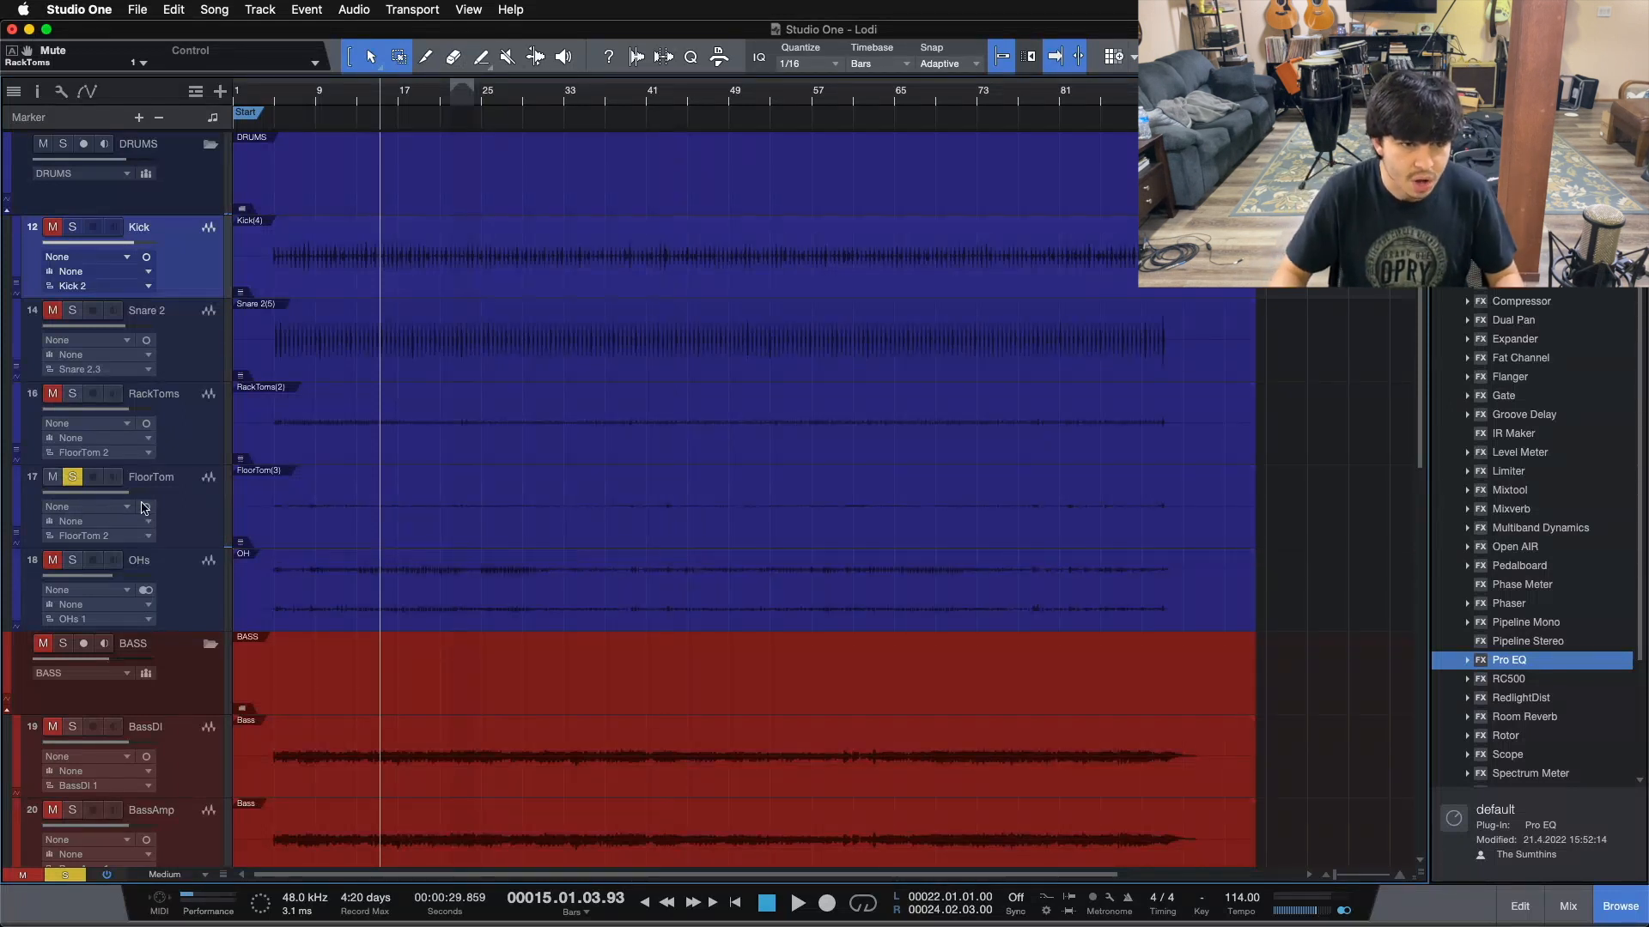
pyautogui.hotkey('shift', 's')
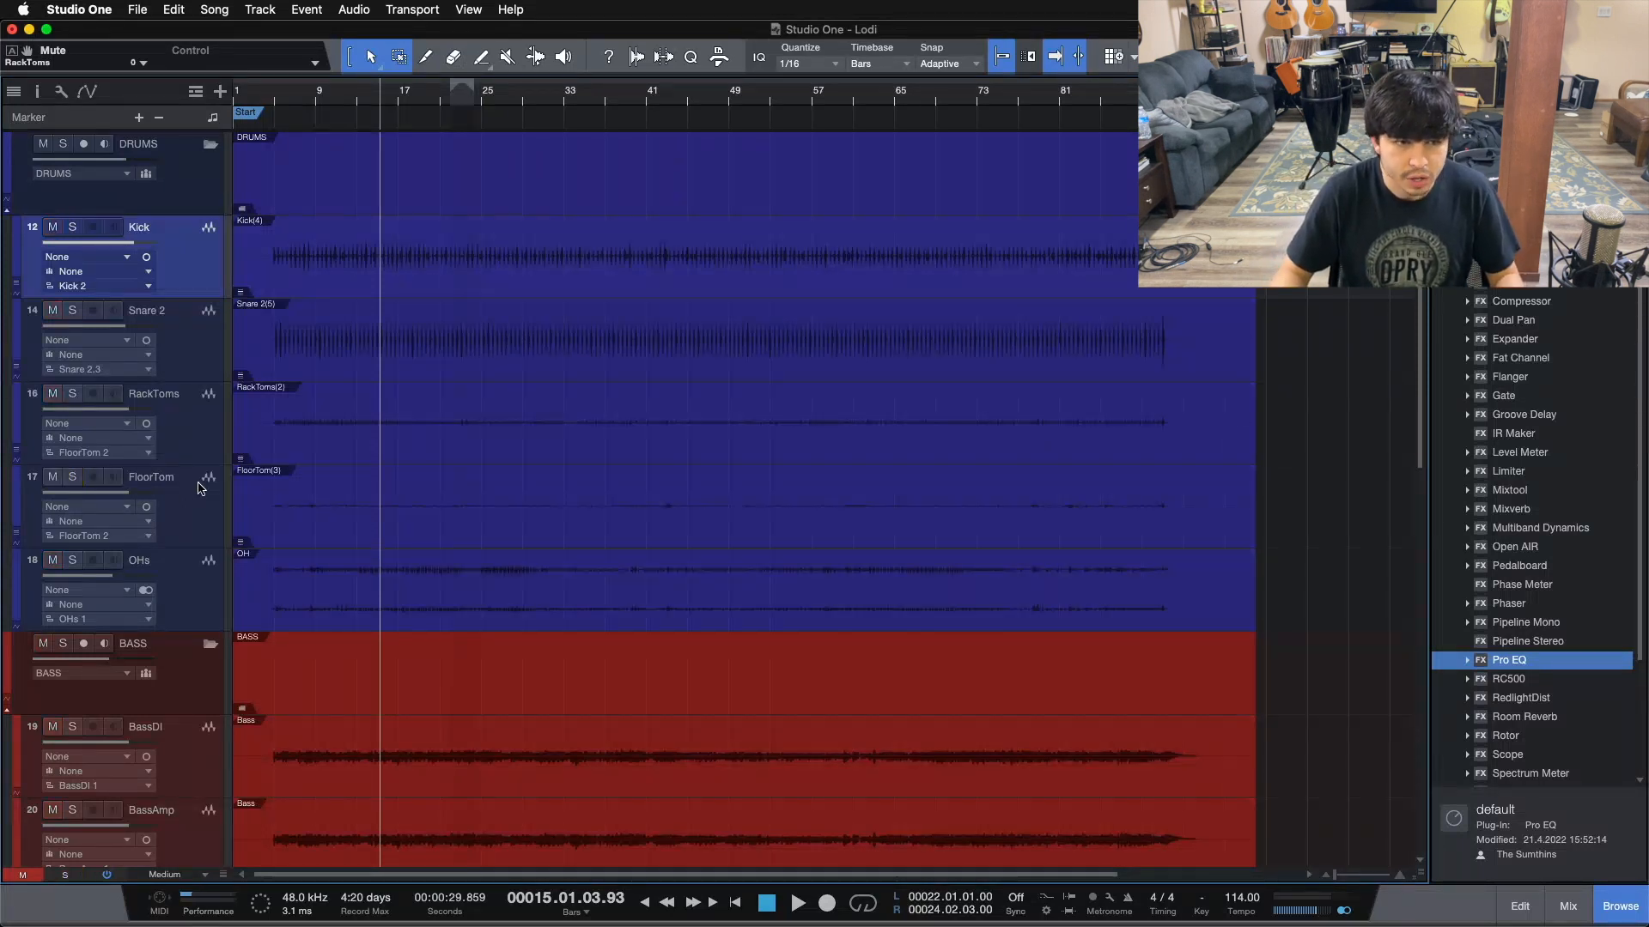
# - Select the RackToms and FloorTom tracks together and mute both
pyautogui.click(183, 423)
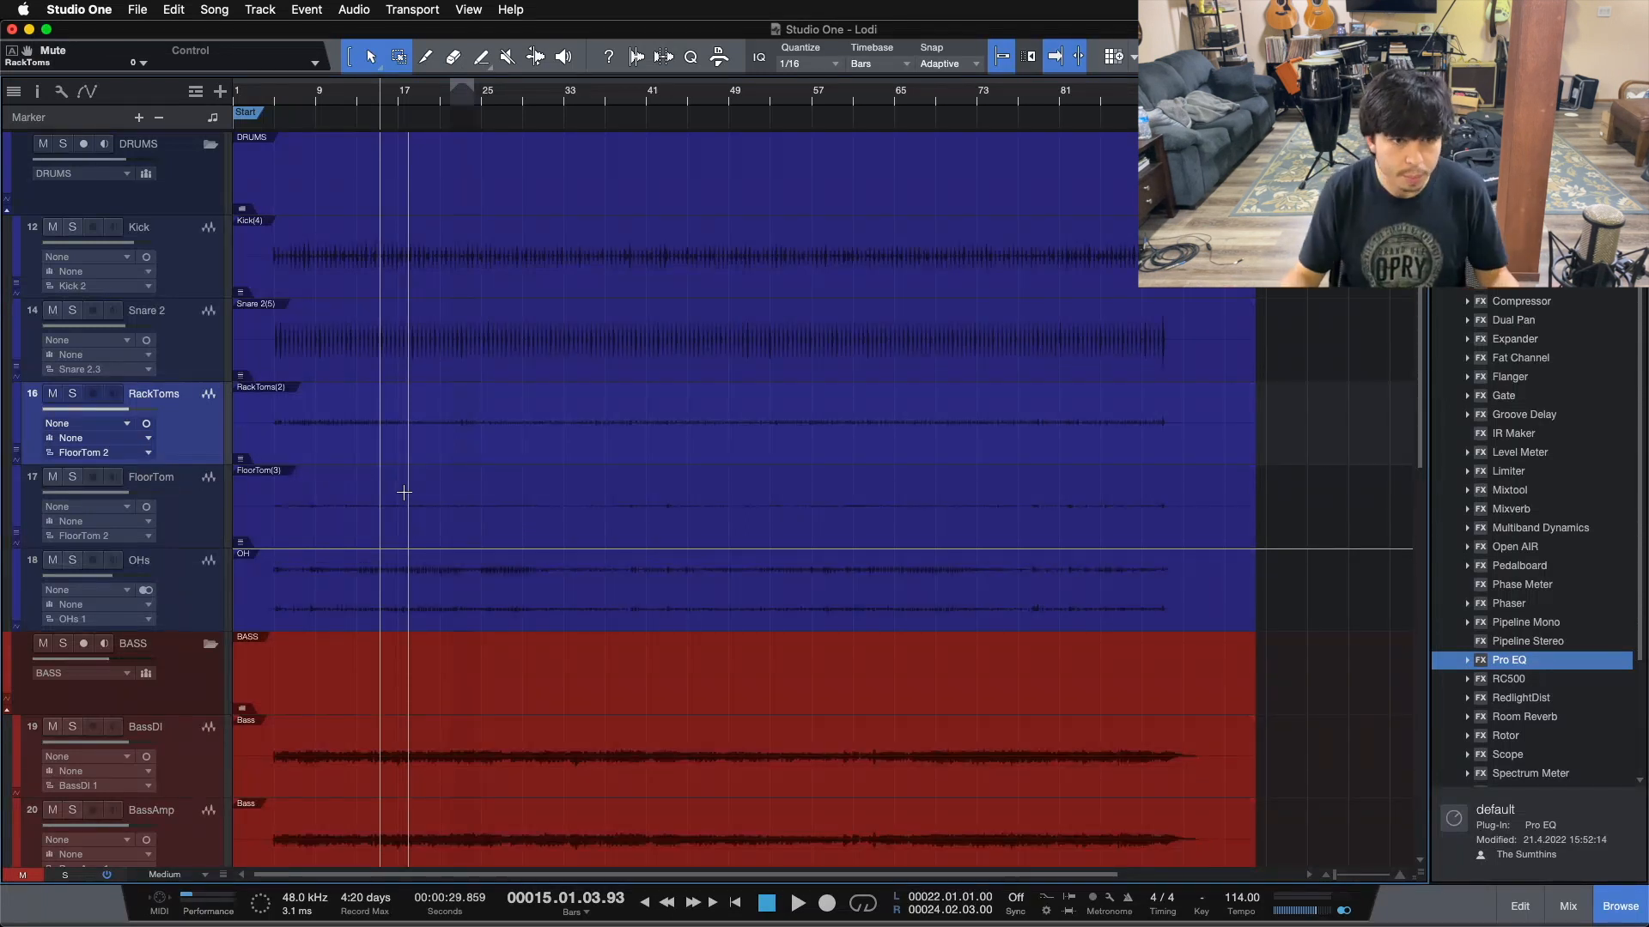
pyautogui.click(193, 518)
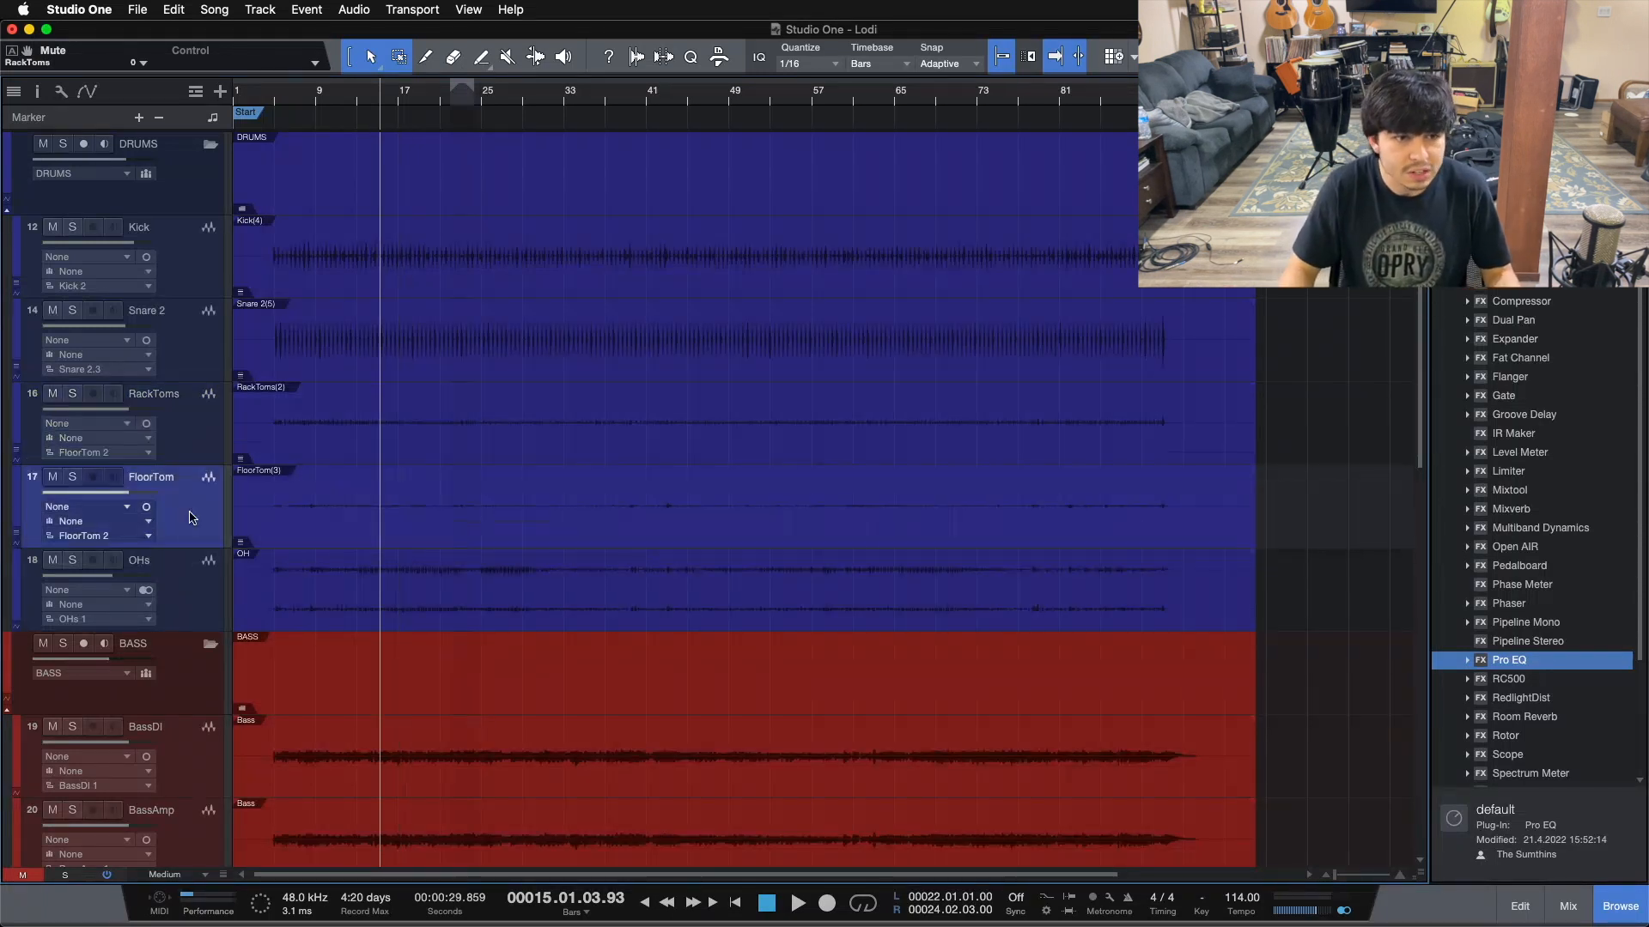
pyautogui.keyDown('shift'); pyautogui.click(183, 409); pyautogui.keyUp('shift')
pyautogui.click(52, 393)
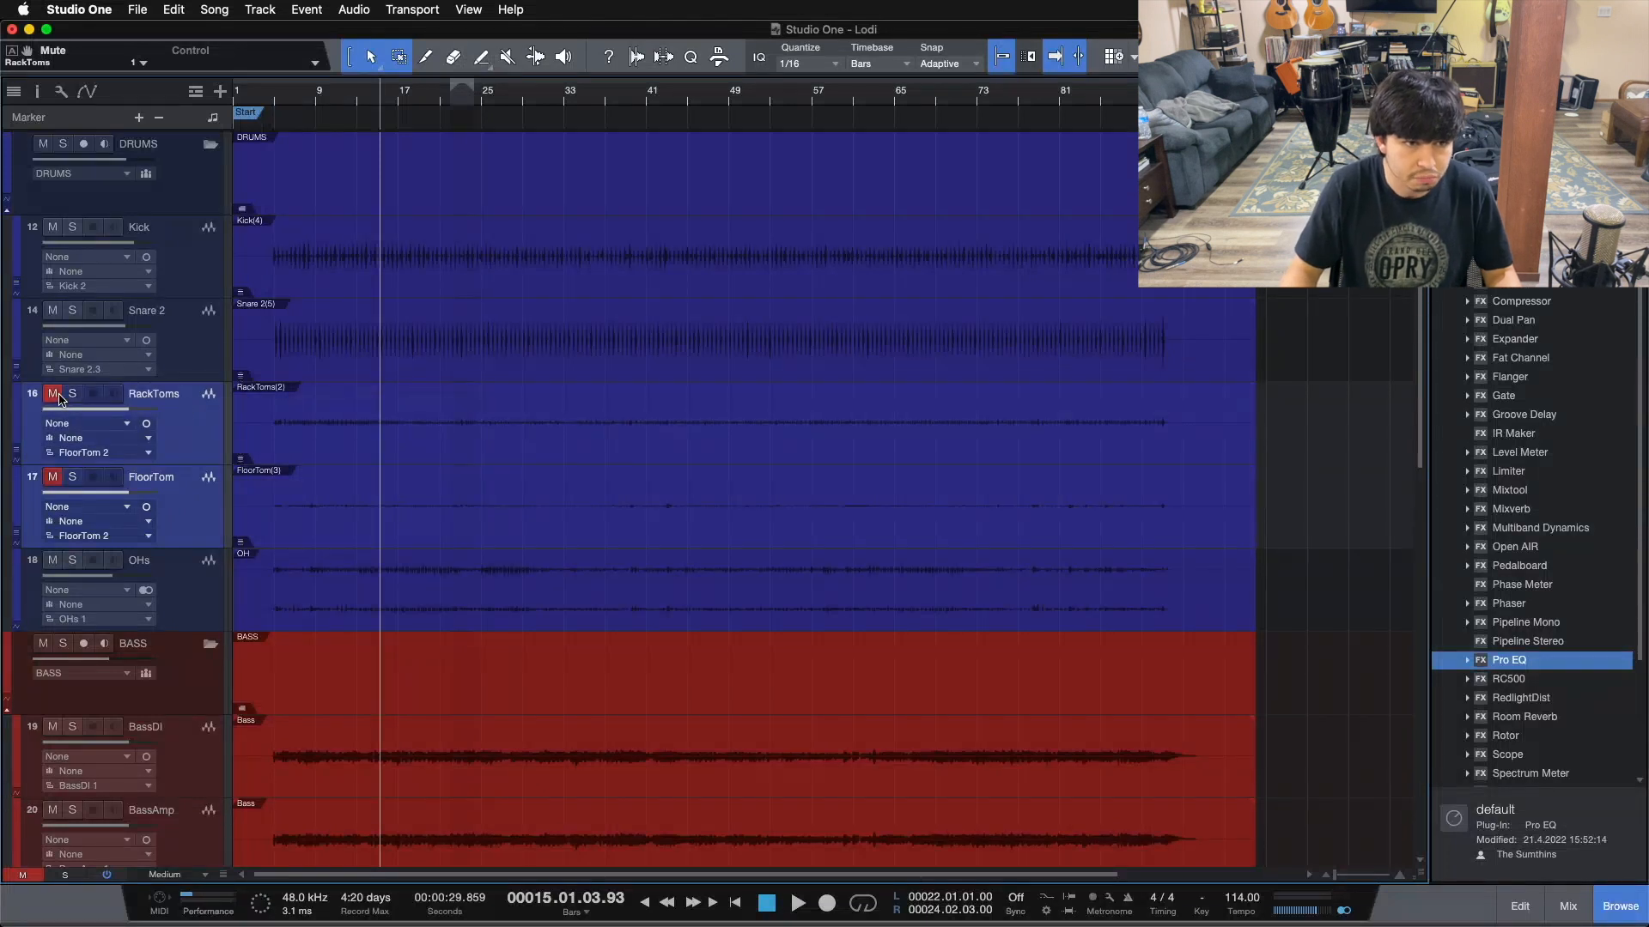
# - Lower the RackToms and FloorTom faders fully to -∞ and unmute both tracks
pyautogui.click(275, 101)
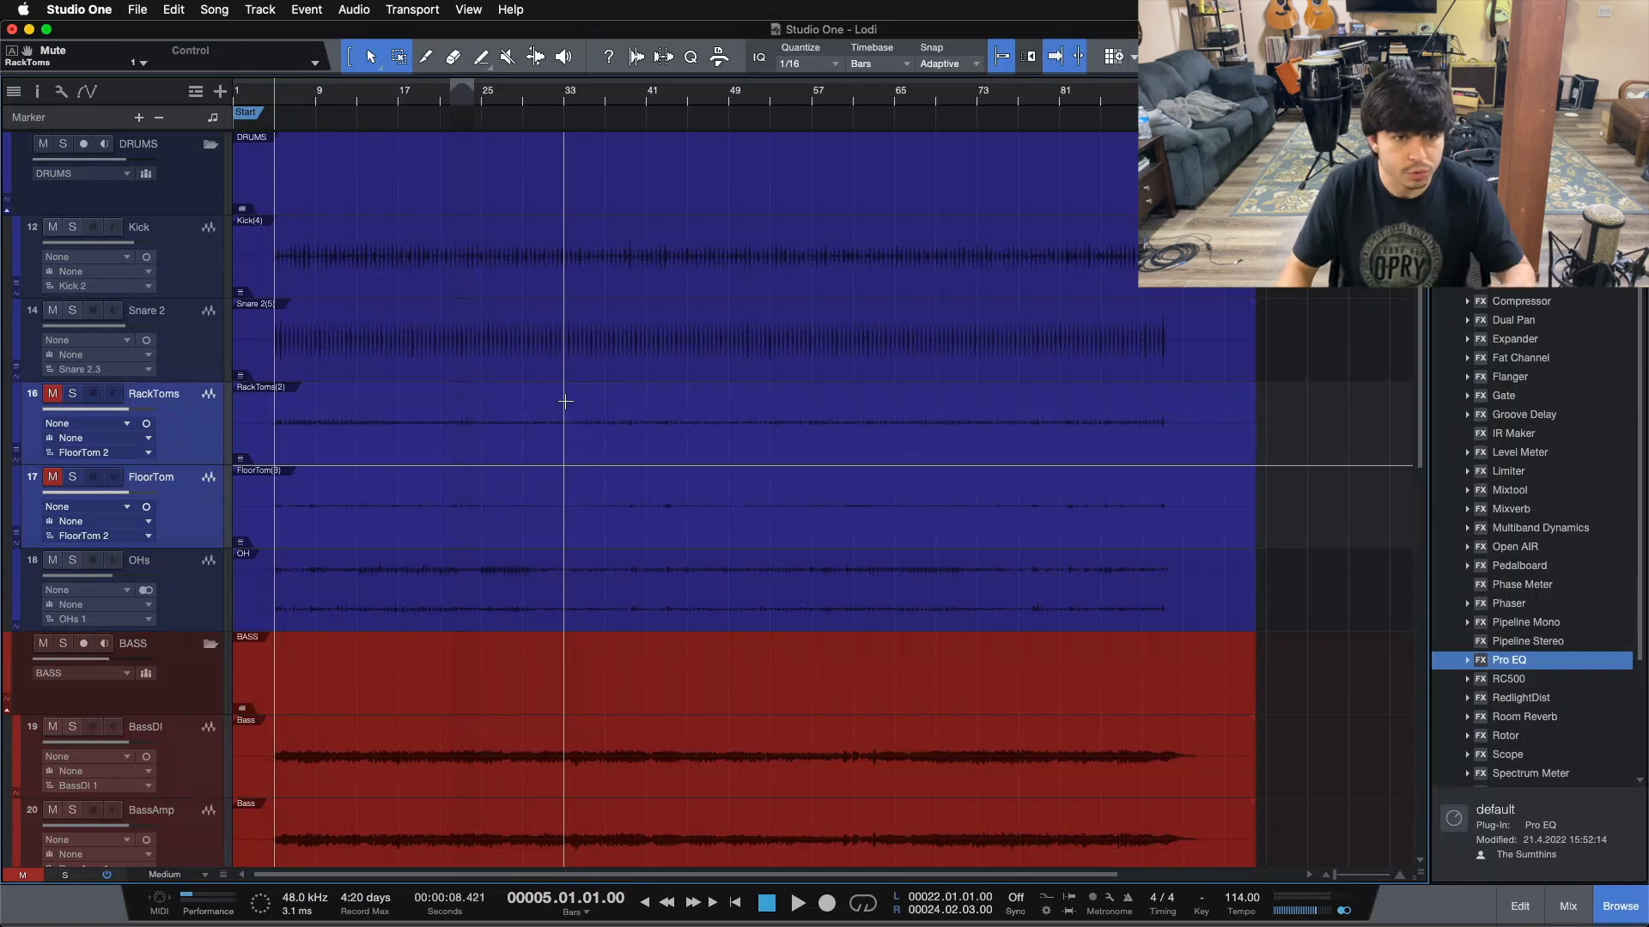
pyautogui.press('F3')
pyautogui.moveTo(307, 634); pyautogui.dragTo(305, 807)
pyautogui.click(287, 516)
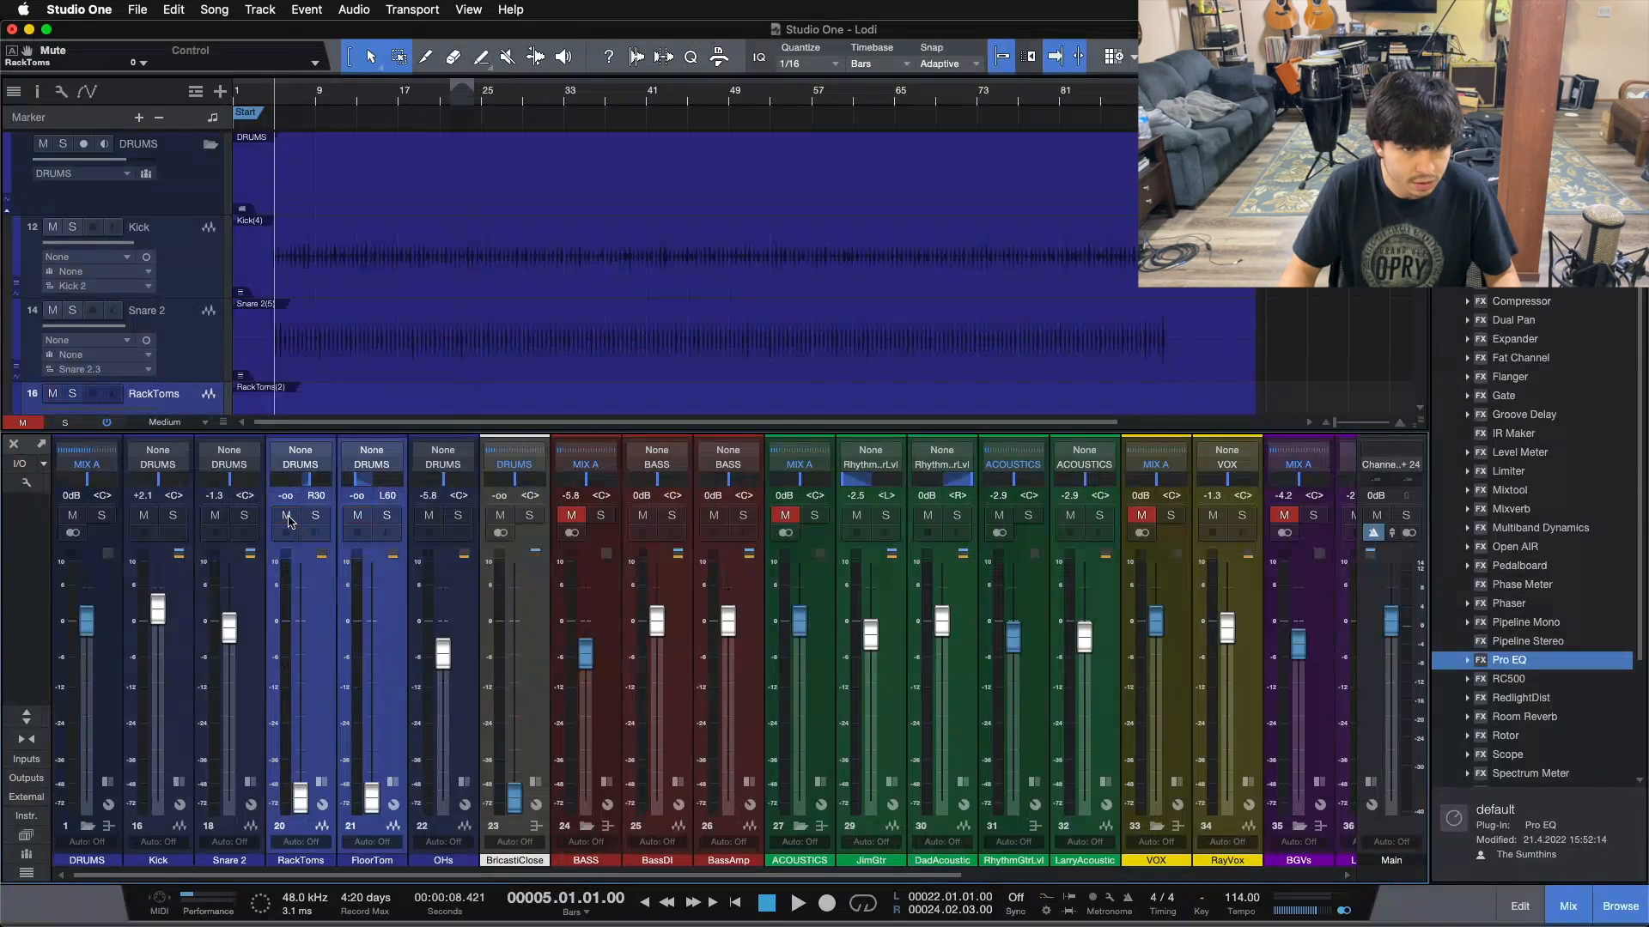
pyautogui.press('F3')
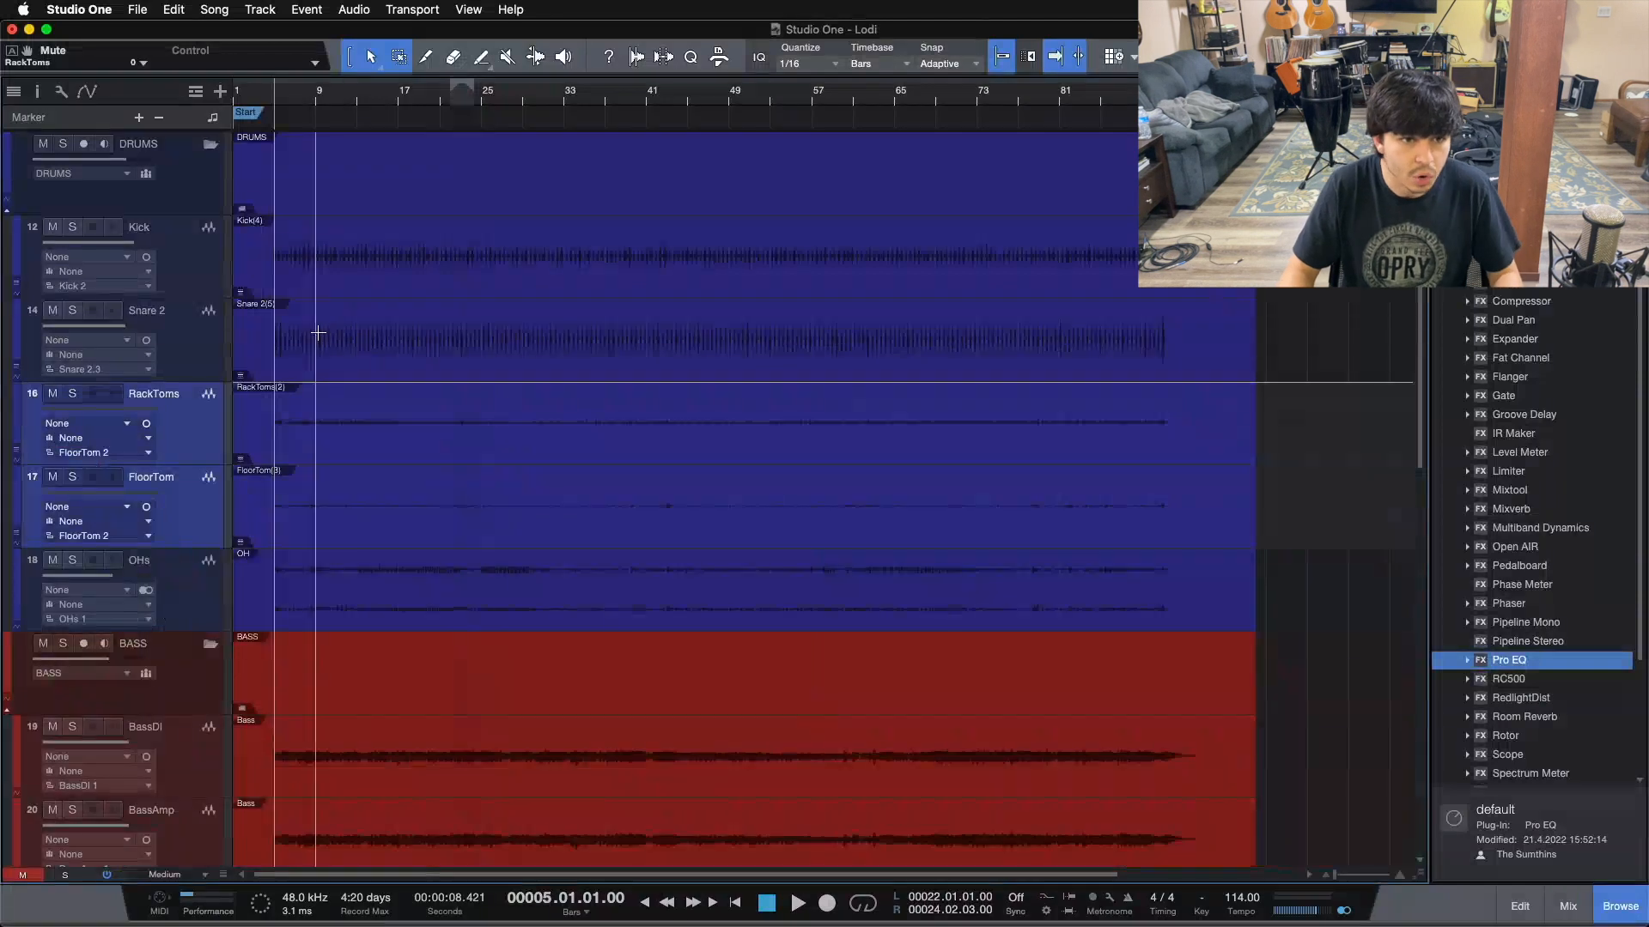
# - Play the mix from bar 9 and compare it with the tom faders up and down, leaving both at 0 dB
pyautogui.click(319, 96)
pyautogui.press('space')
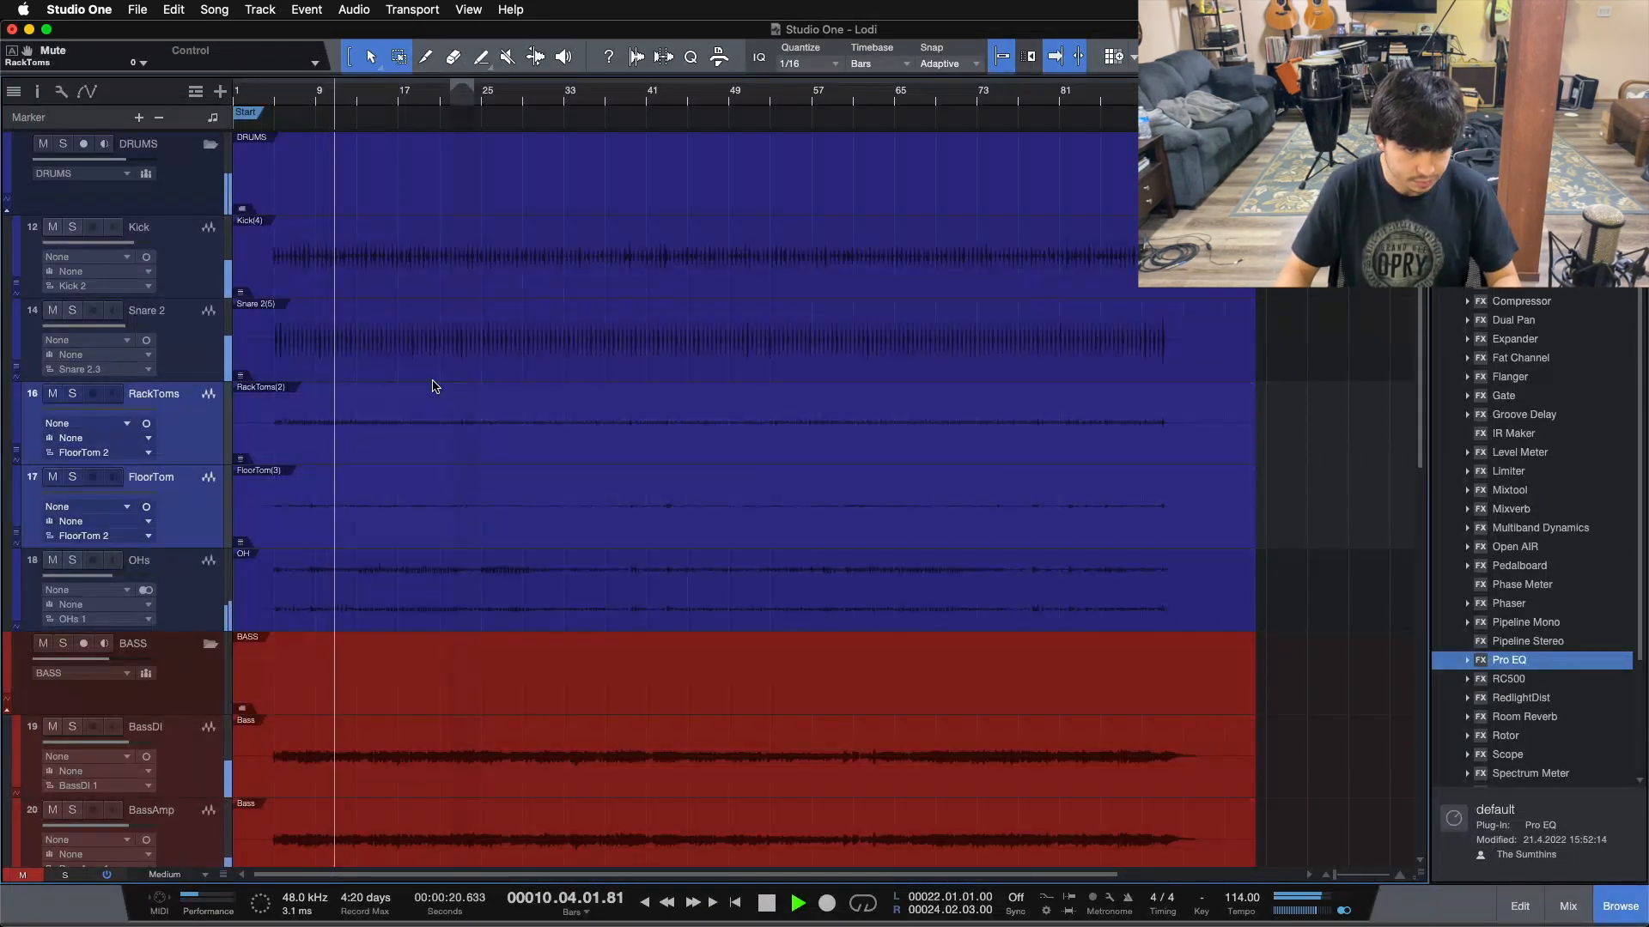
pyautogui.press('F3')
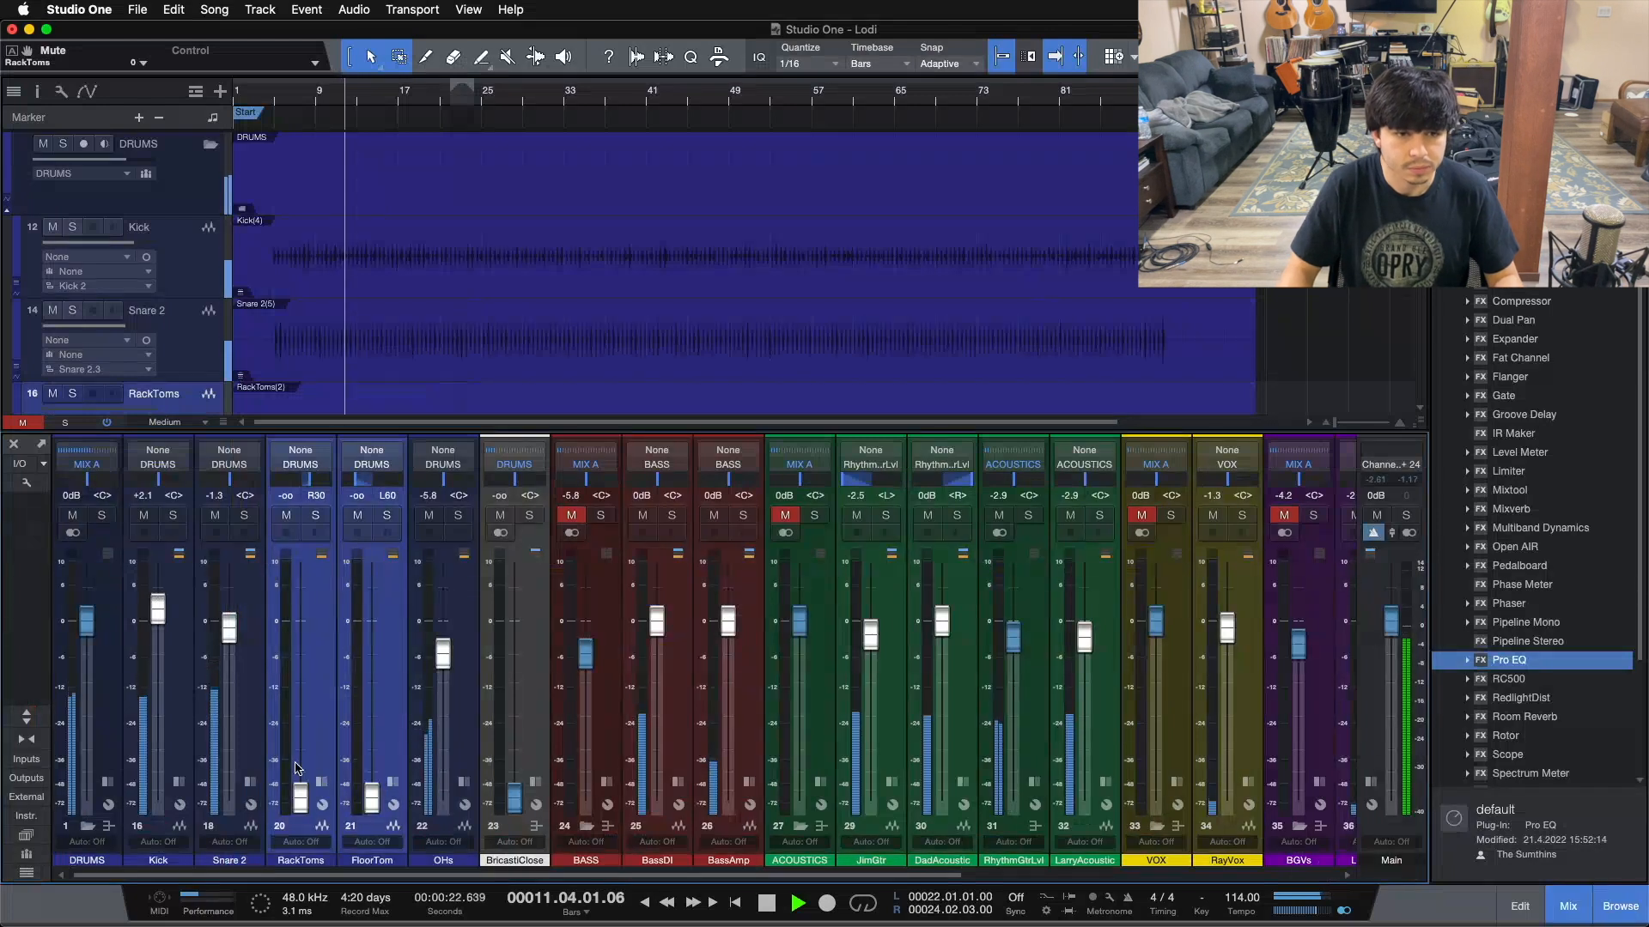
pyautogui.moveTo(298, 796); pyautogui.dragTo(294, 617)
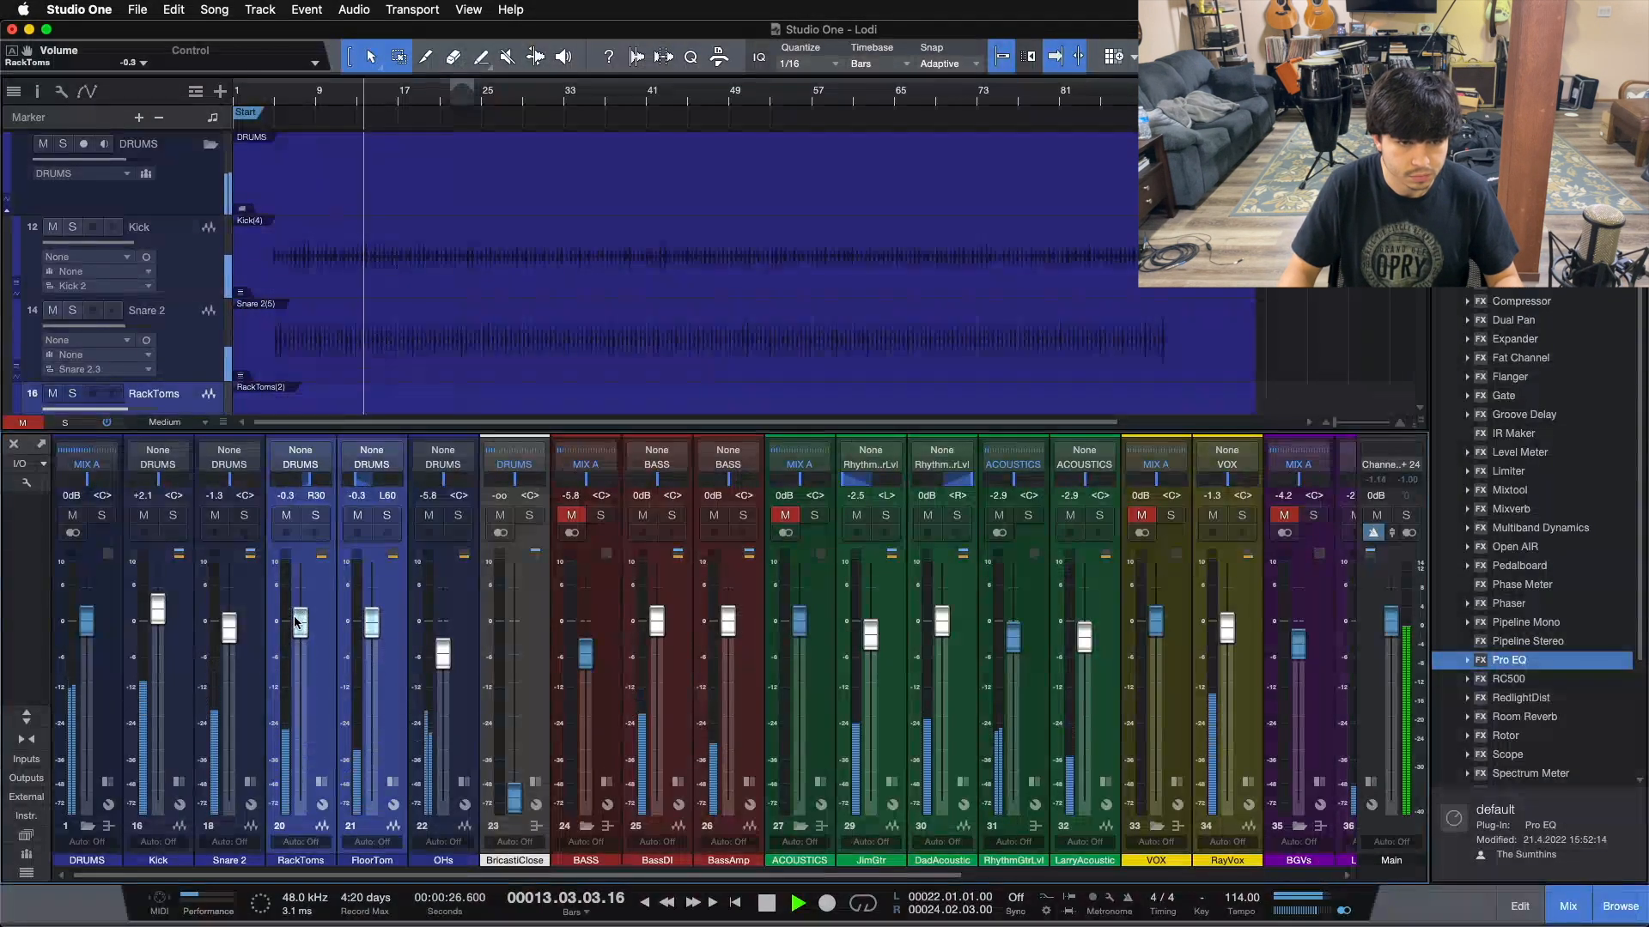
pyautogui.moveTo(294, 616); pyautogui.dragTo(329, 874)
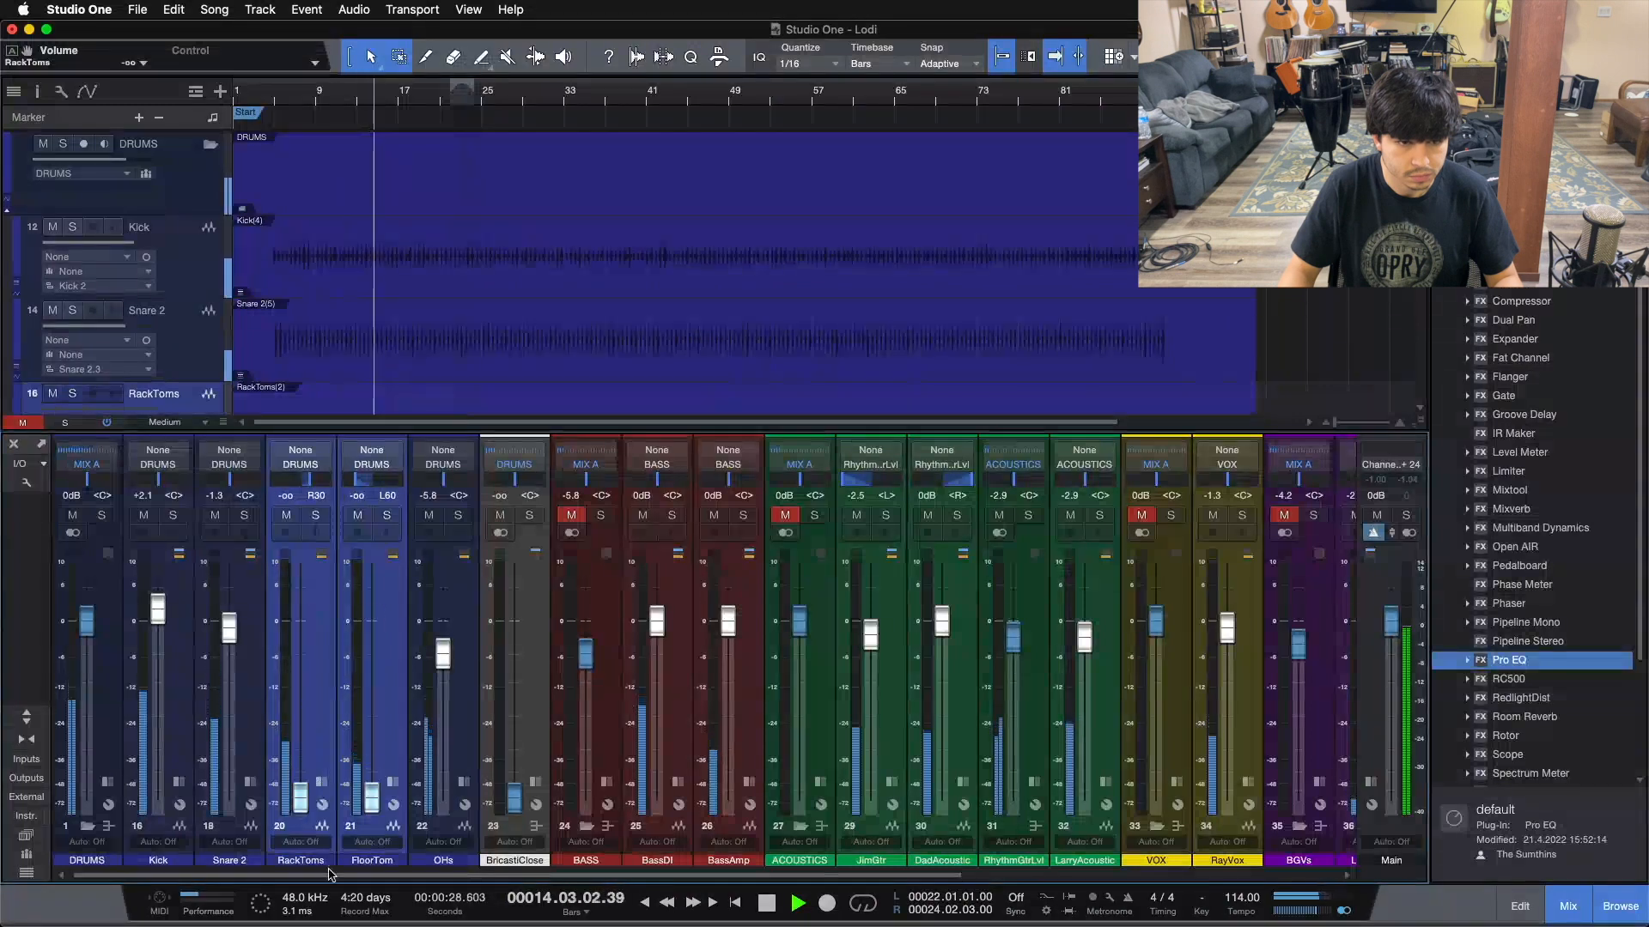
pyautogui.moveTo(299, 797); pyautogui.dragTo(293, 620)
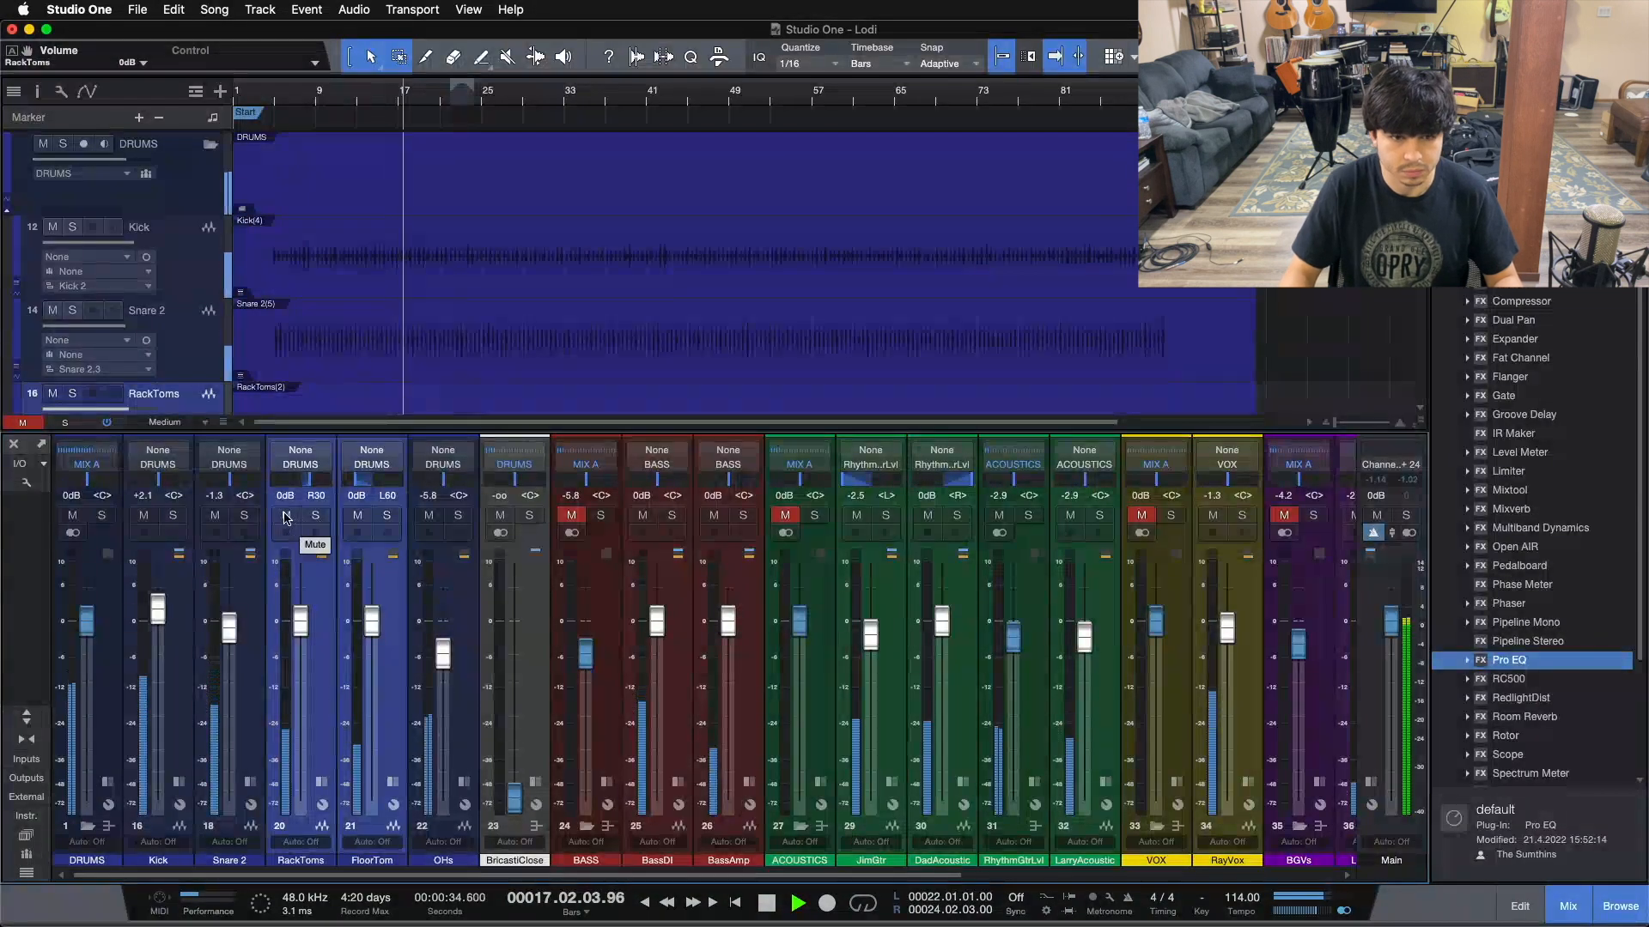
# - Compare the playing mix with the RackToms and FloorTom tracks muted and unmuted, leaving both muted with playback stopped
pyautogui.click(286, 516)
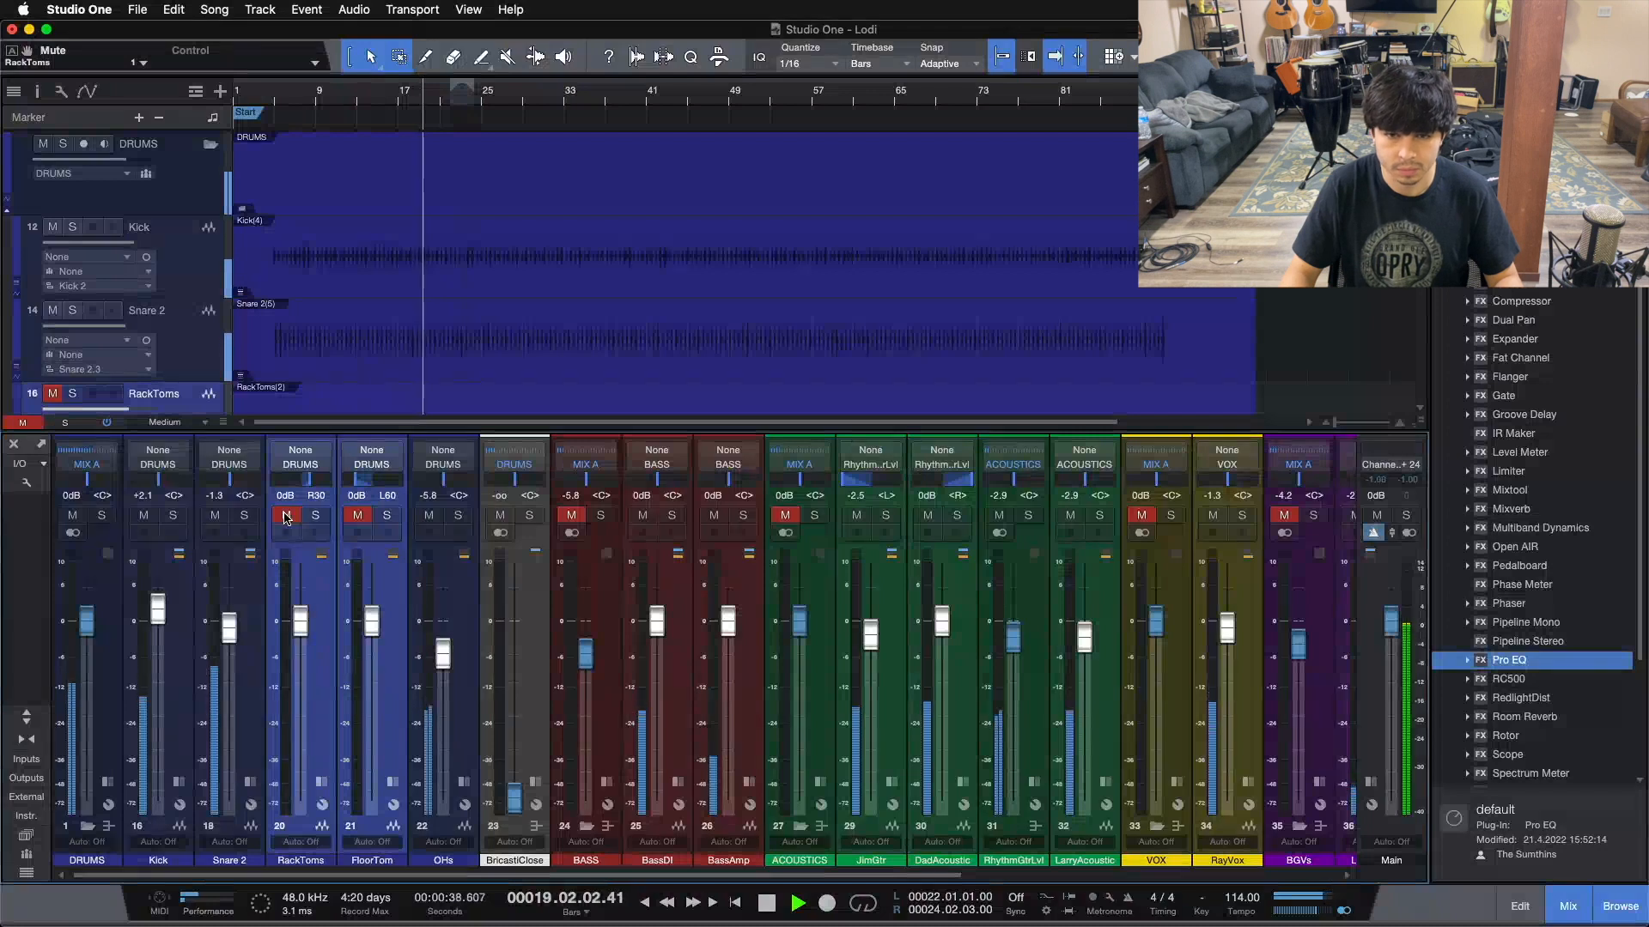
pyautogui.click(286, 515)
pyautogui.scroll(-2, 446, 261)
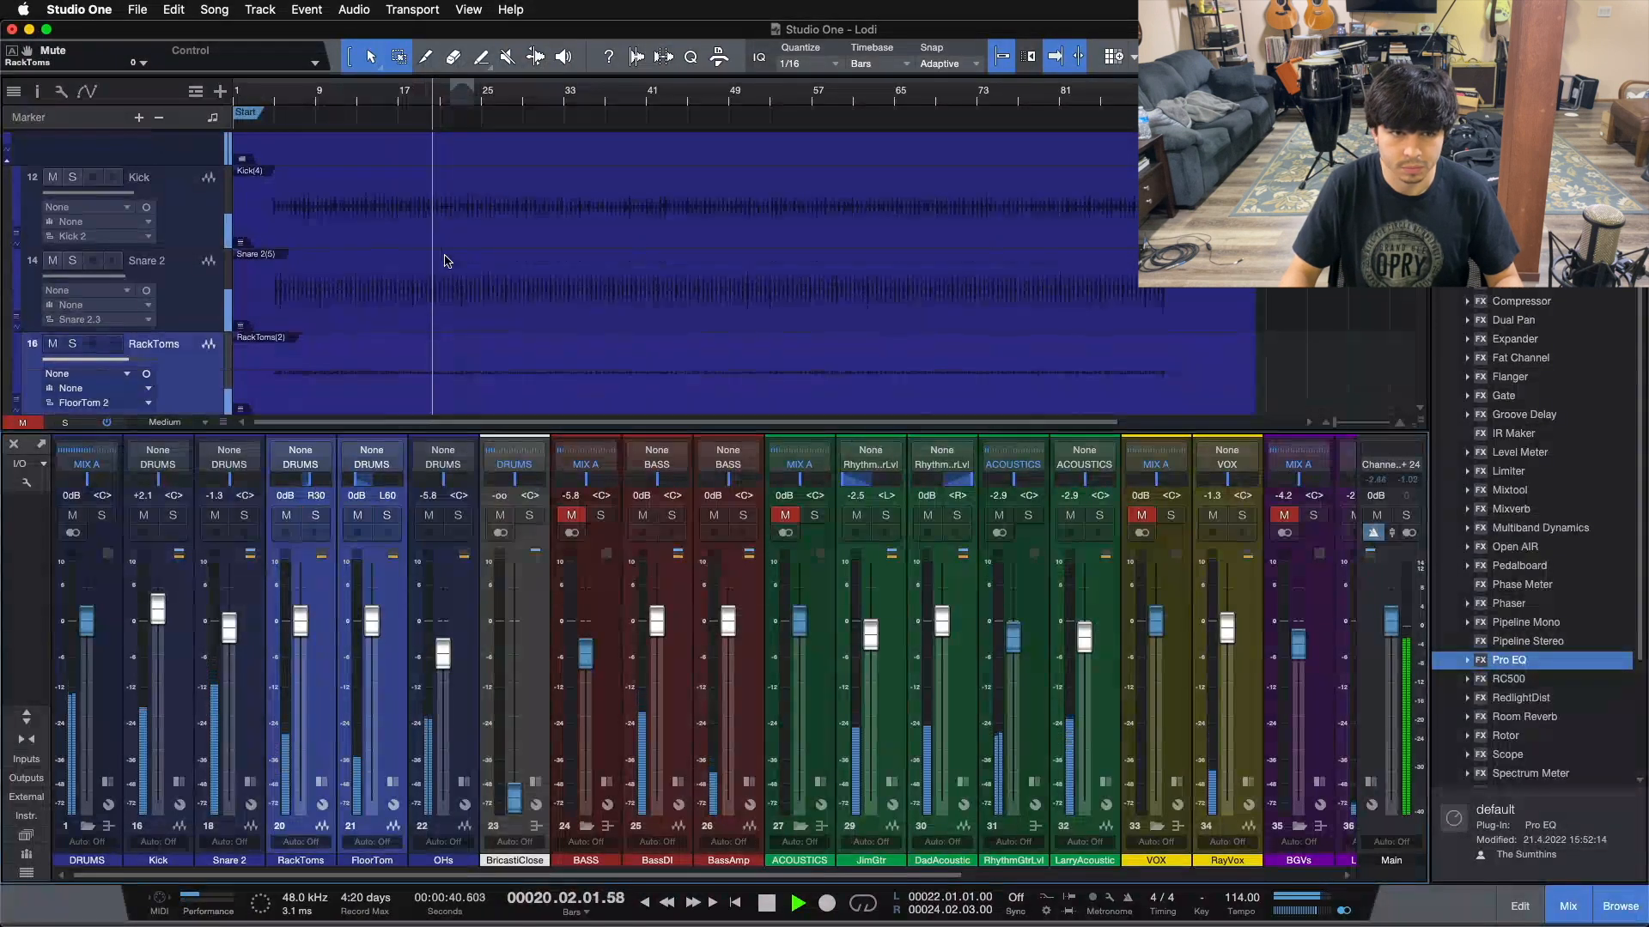
pyautogui.scroll(-2, 445, 261)
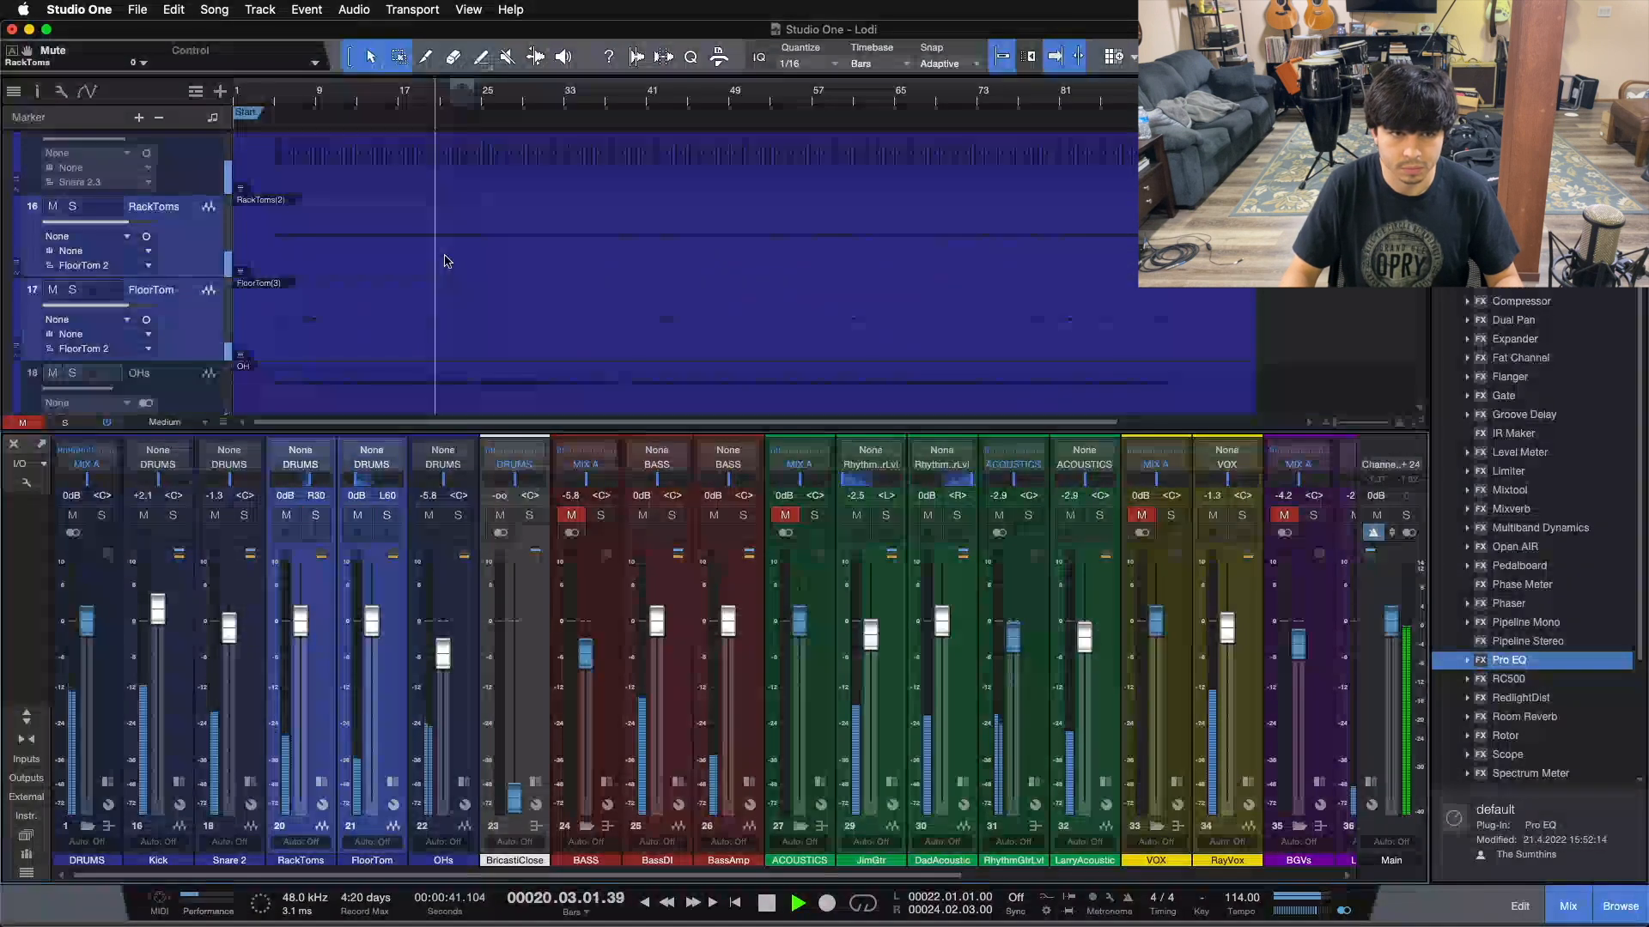
pyautogui.click(286, 515)
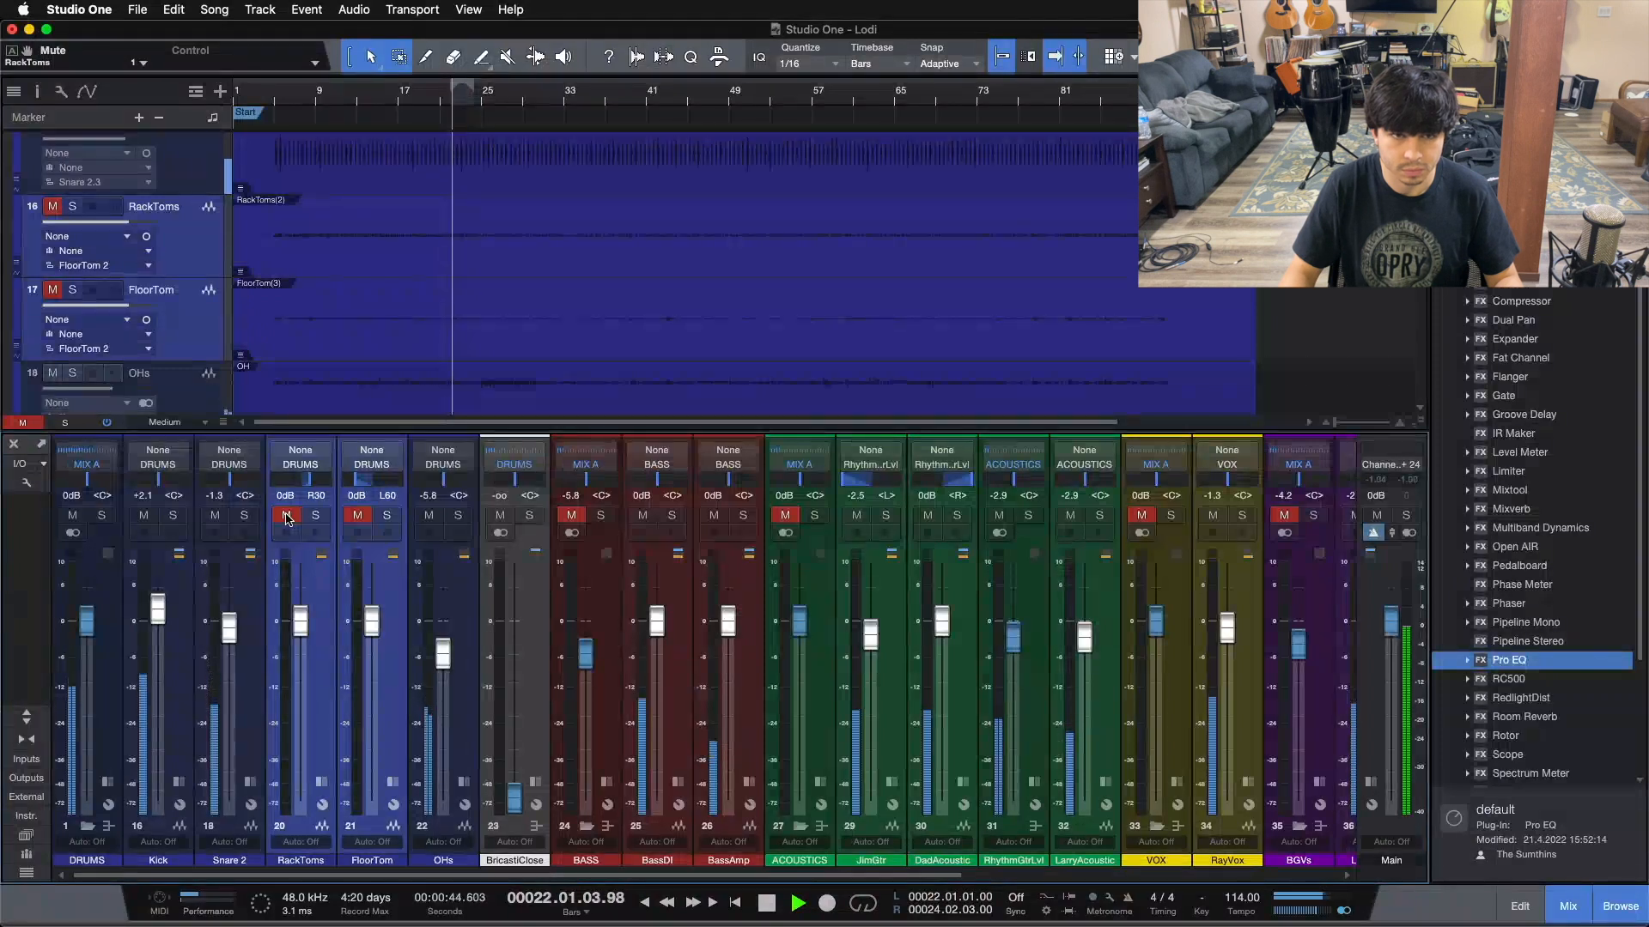
pyautogui.click(286, 515)
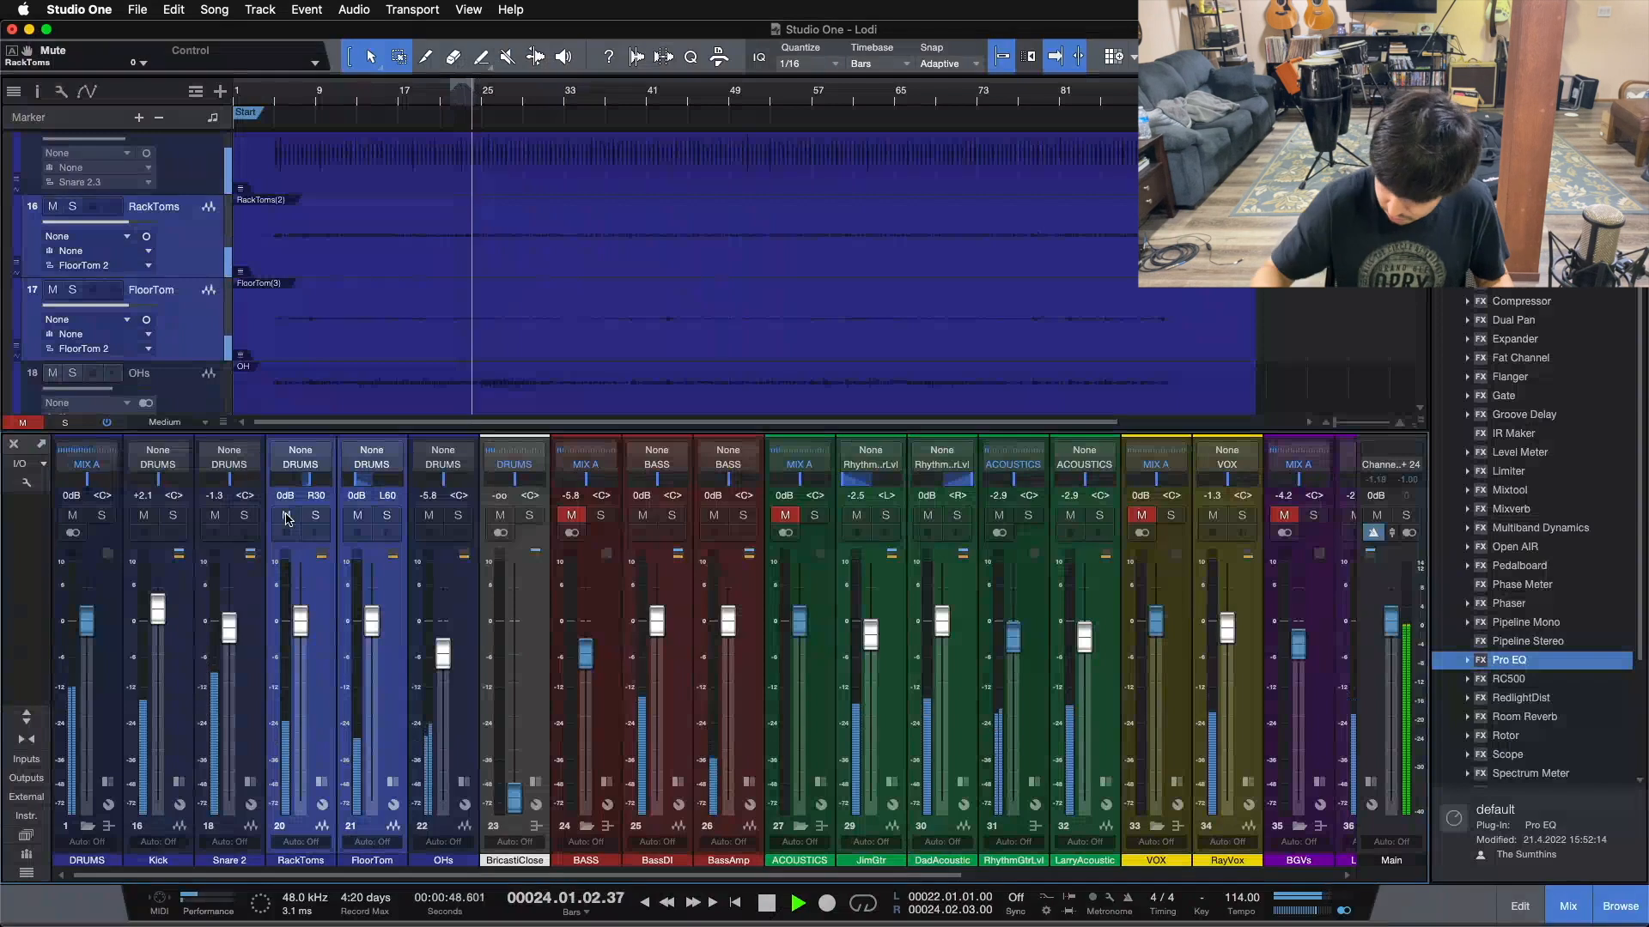
pyautogui.click(286, 515)
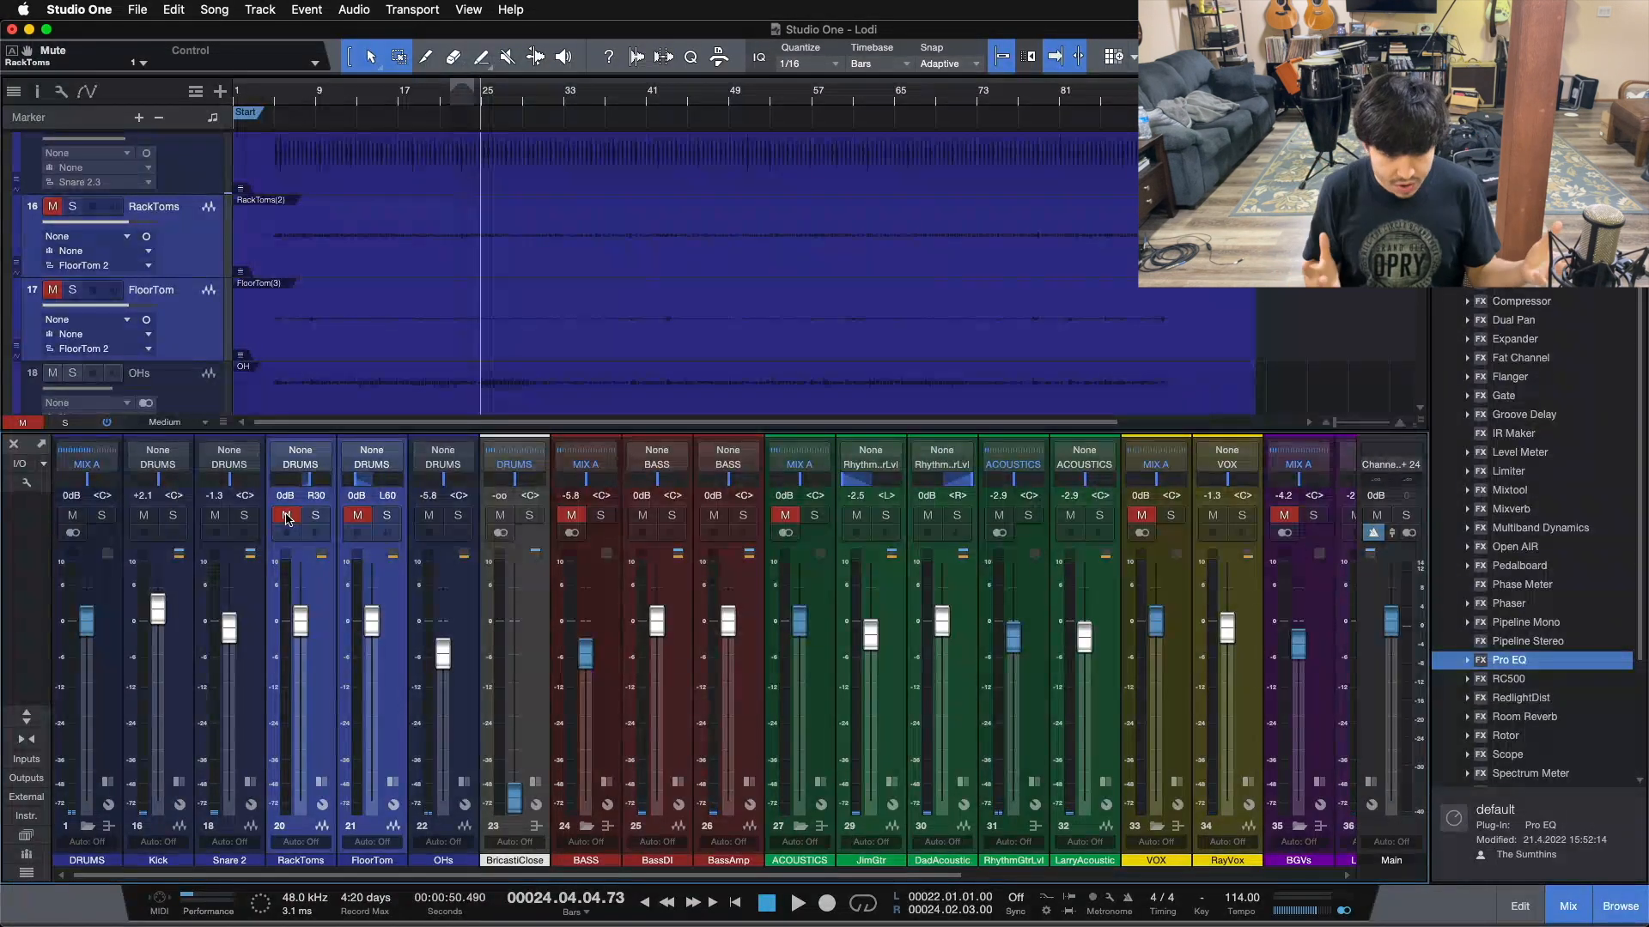
# - Hide the mixer and mark the range from bar 23 to bar 41 across the RackToms and FloorTom tracks
pyautogui.press('F3')
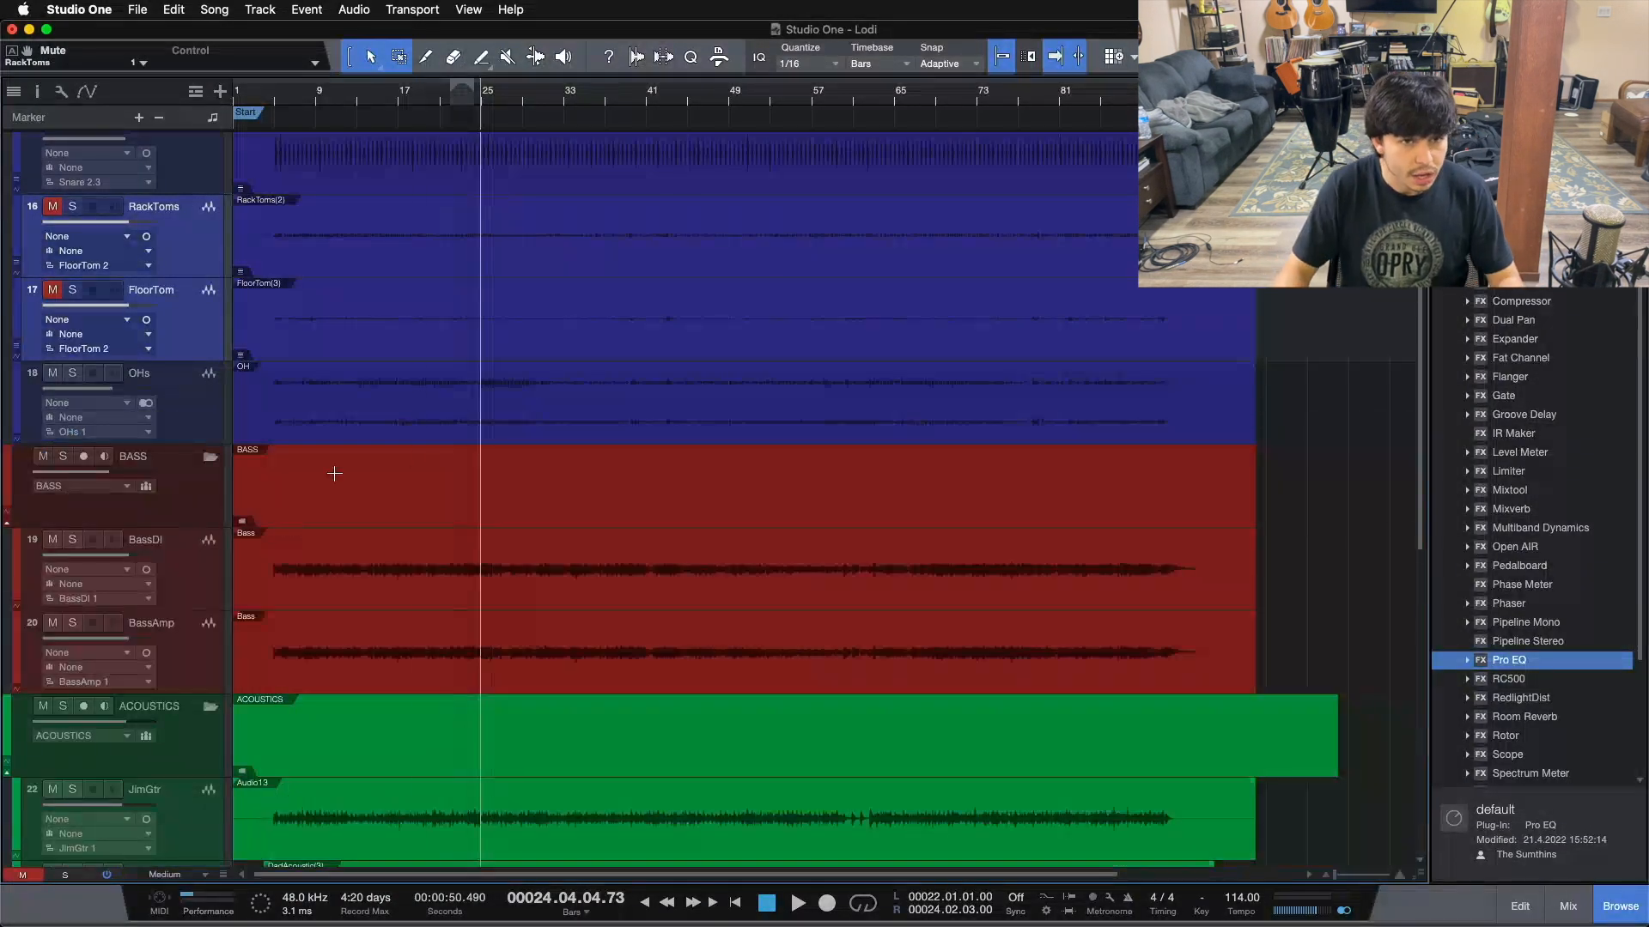
pyautogui.scroll(3, 386, 469)
pyautogui.moveTo(654, 413); pyautogui.dragTo(461, 542)
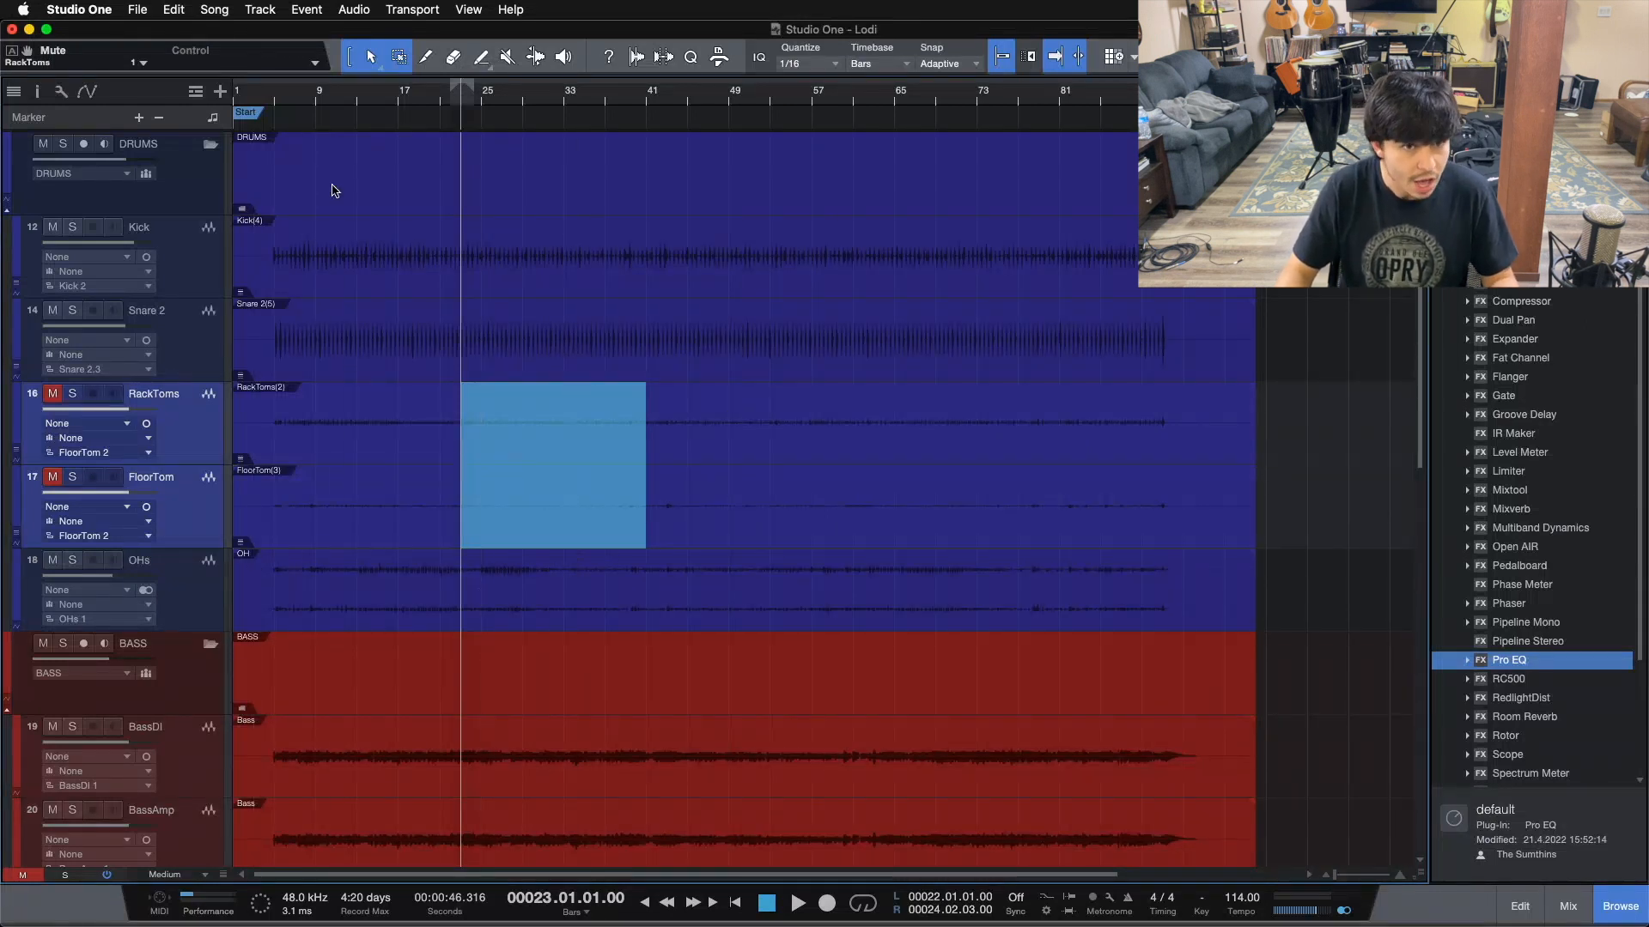
# - Play the mix from bar 12, comparing it with RackToms and FloorTom unmuted and muted, and stop with both muted
pyautogui.click(347, 101)
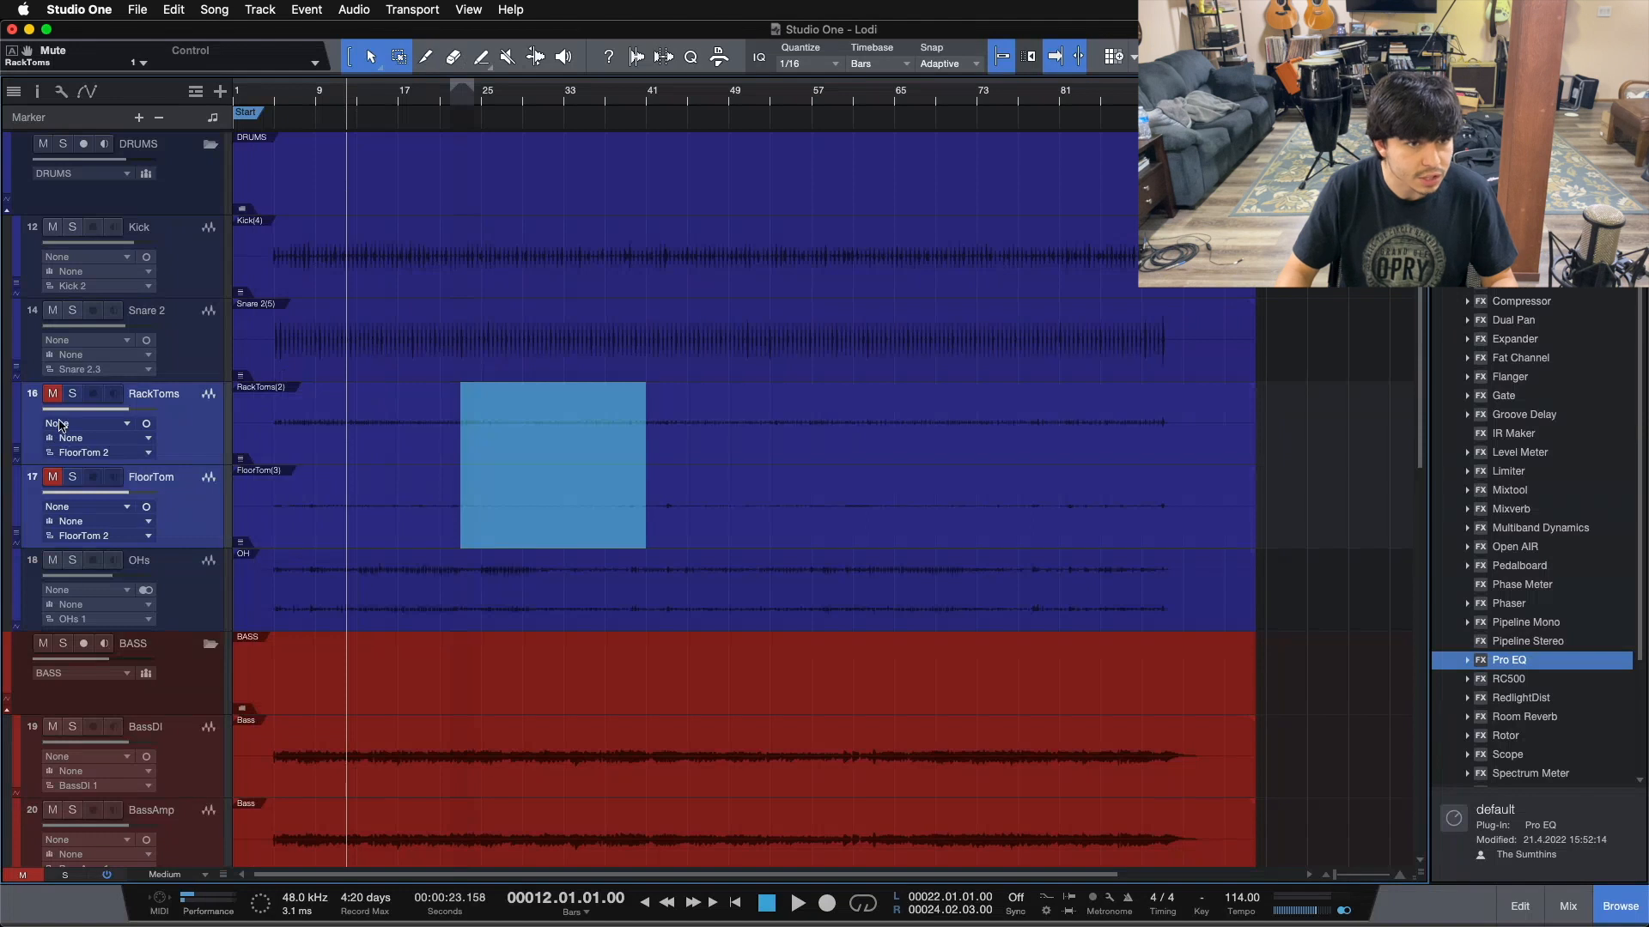
pyautogui.click(53, 394)
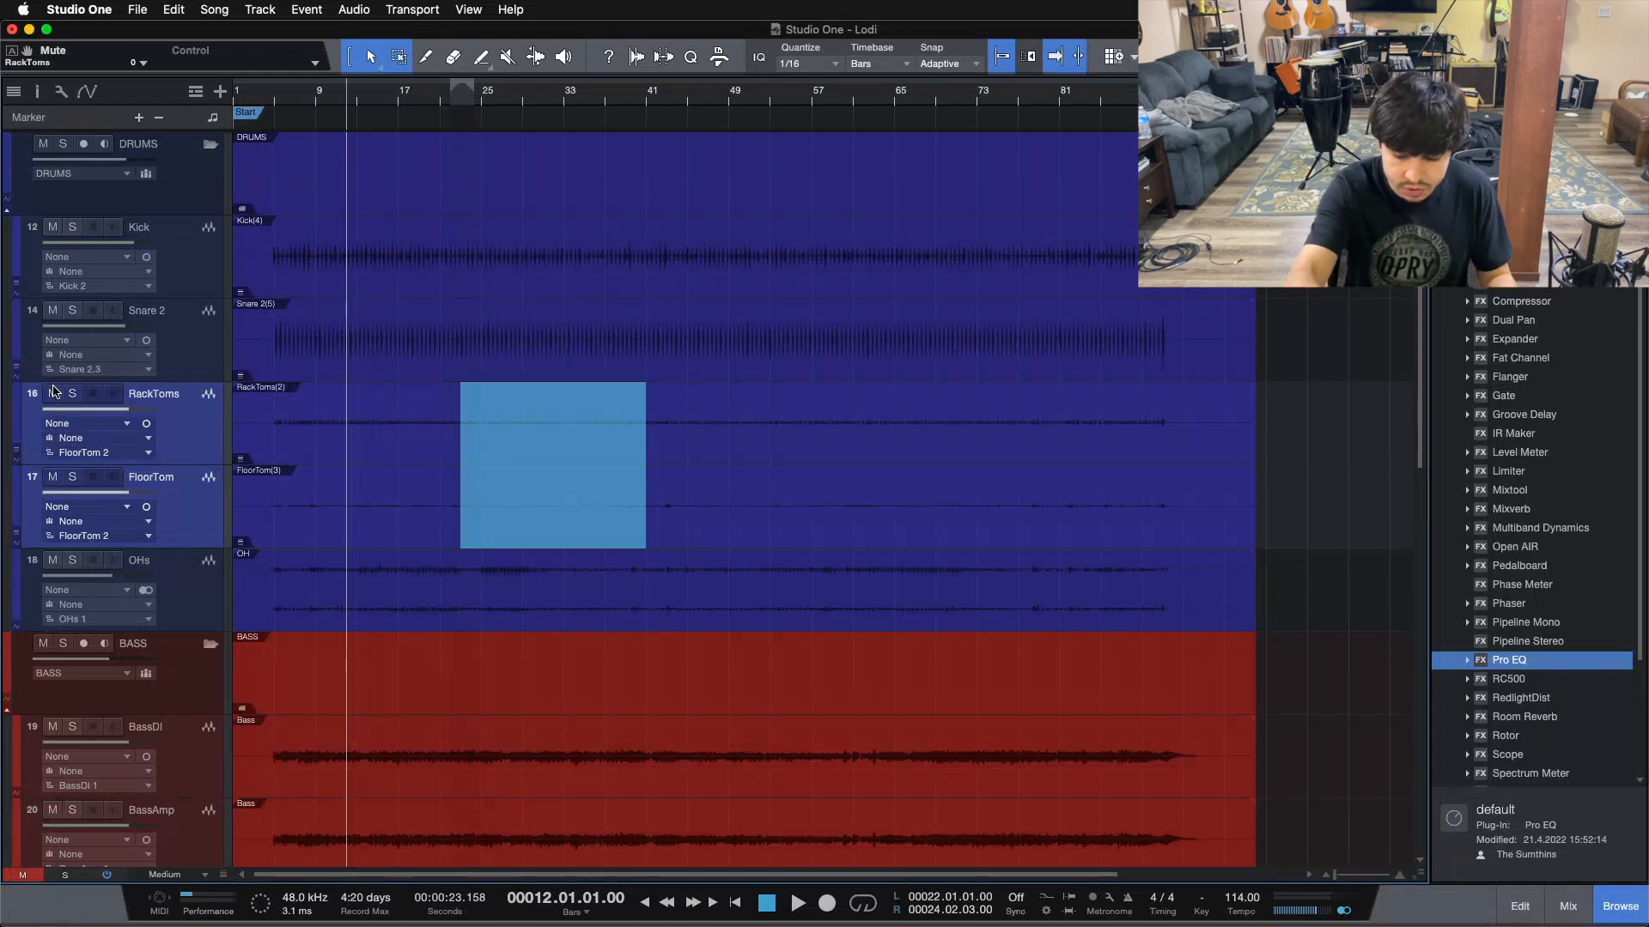
pyautogui.press('space')
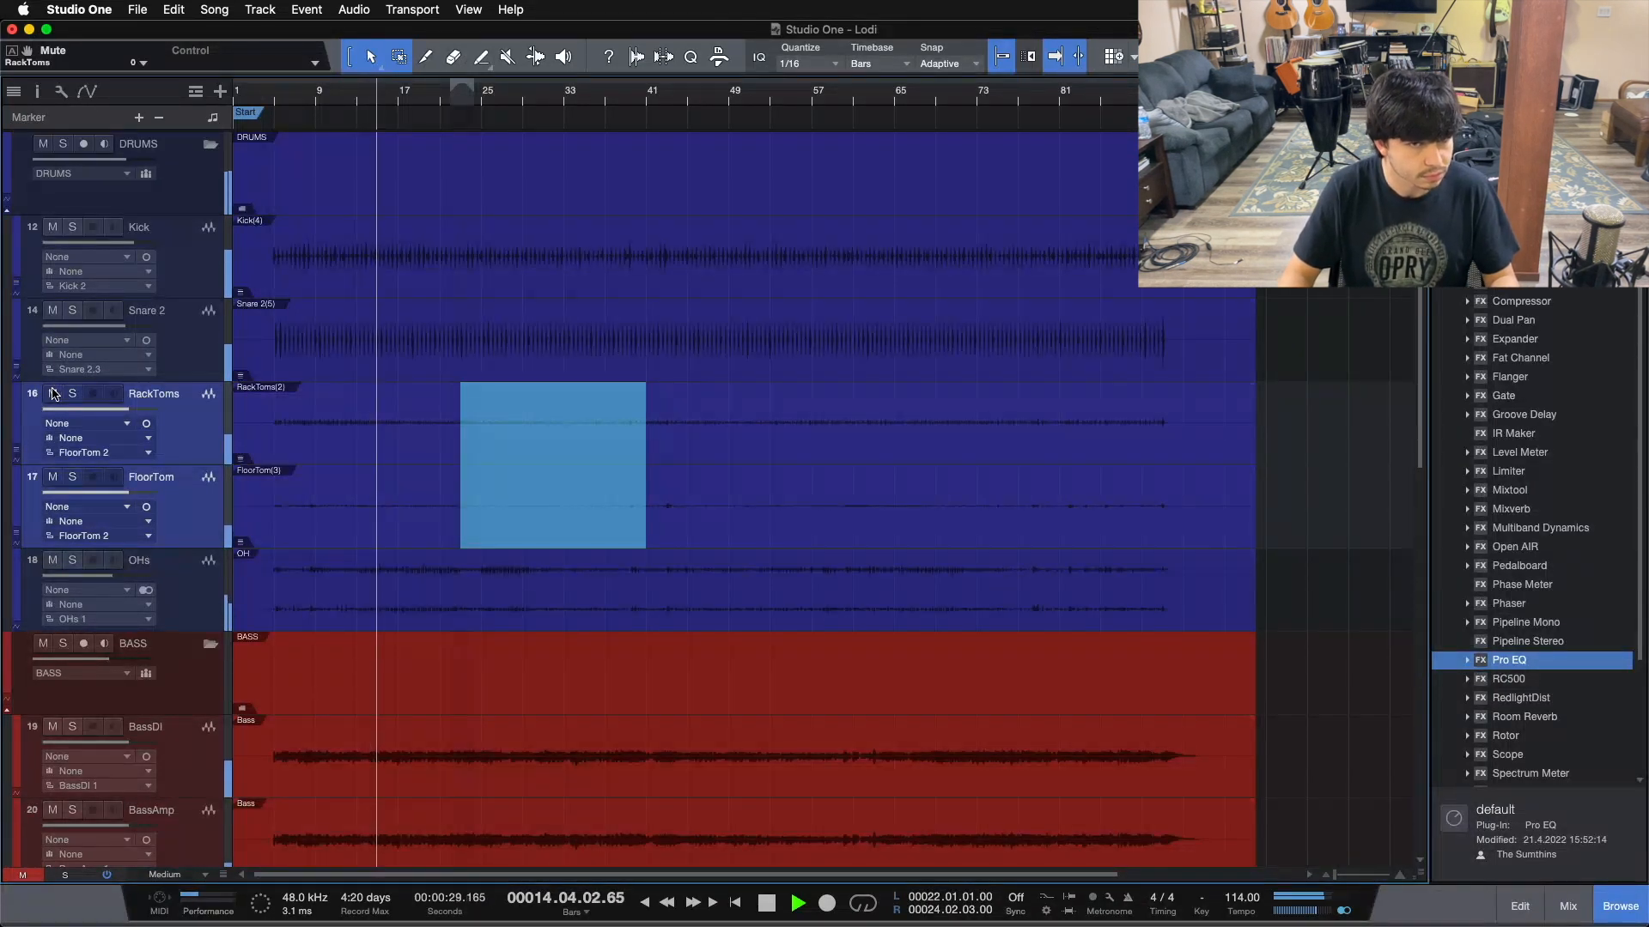
pyautogui.click(54, 393)
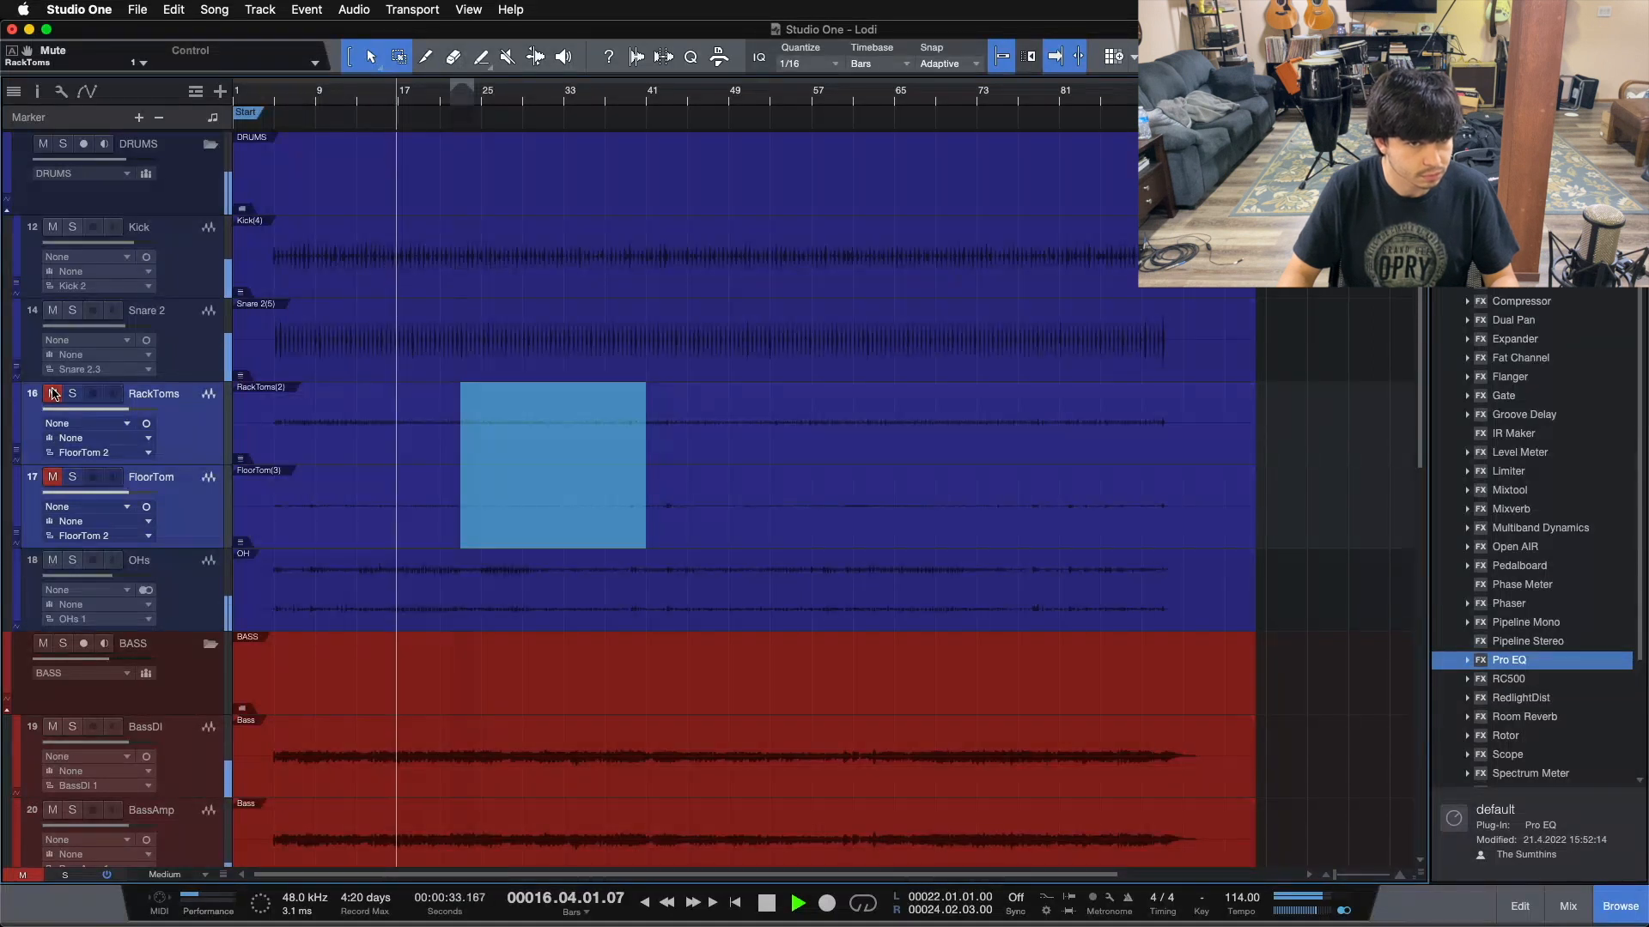
pyautogui.click(53, 394)
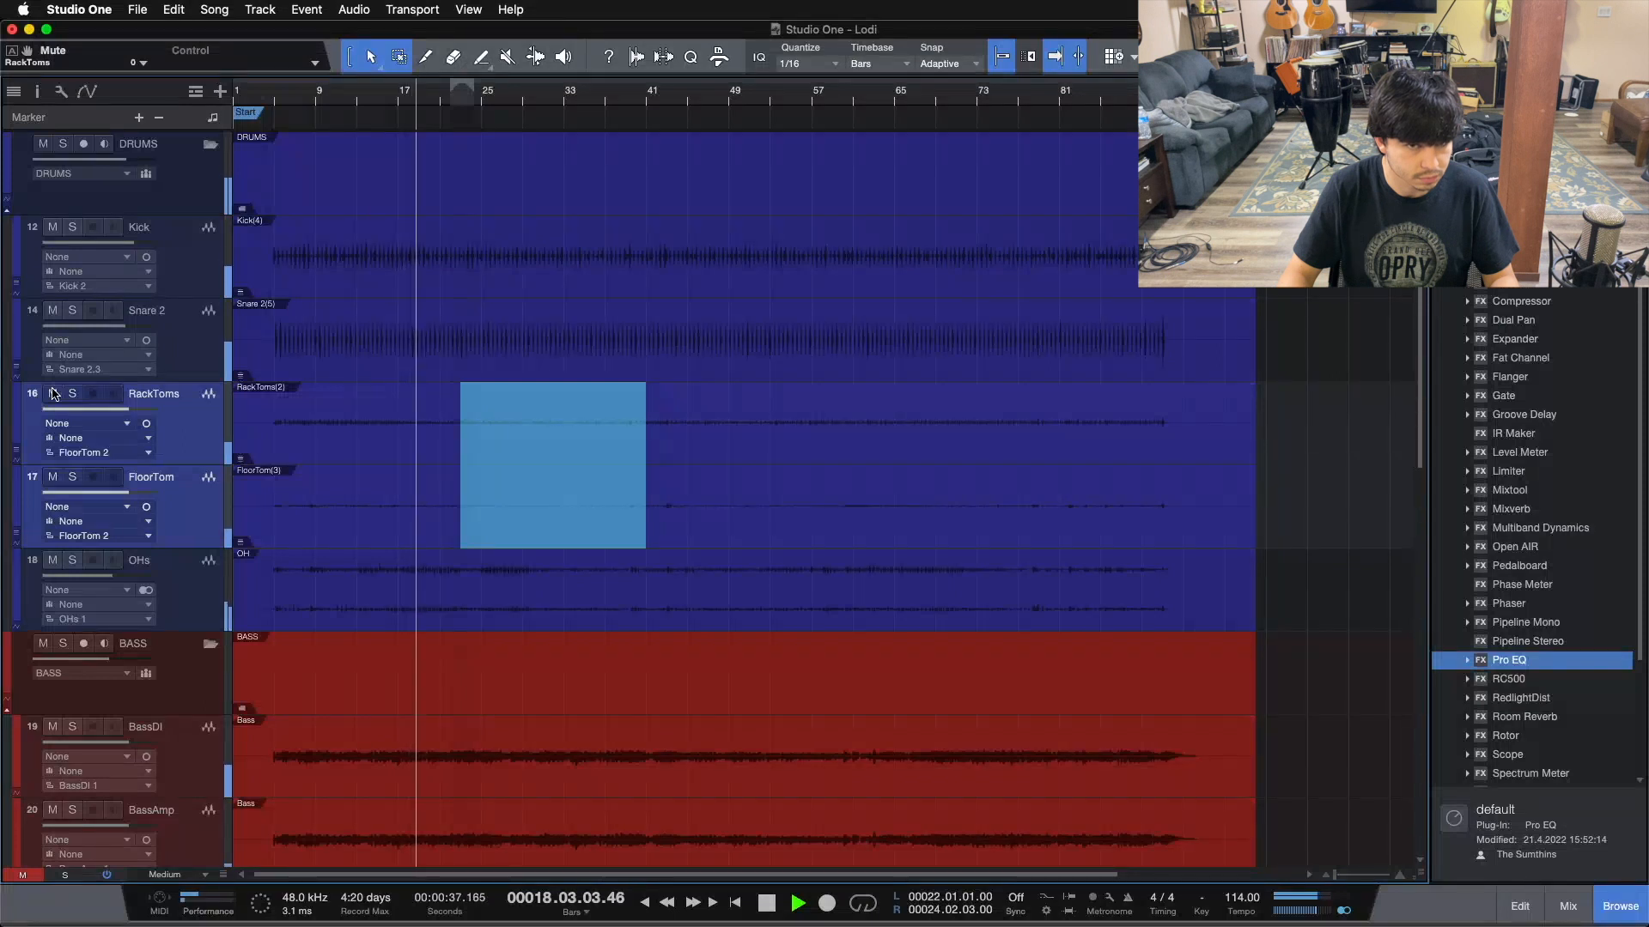
pyautogui.click(53, 393)
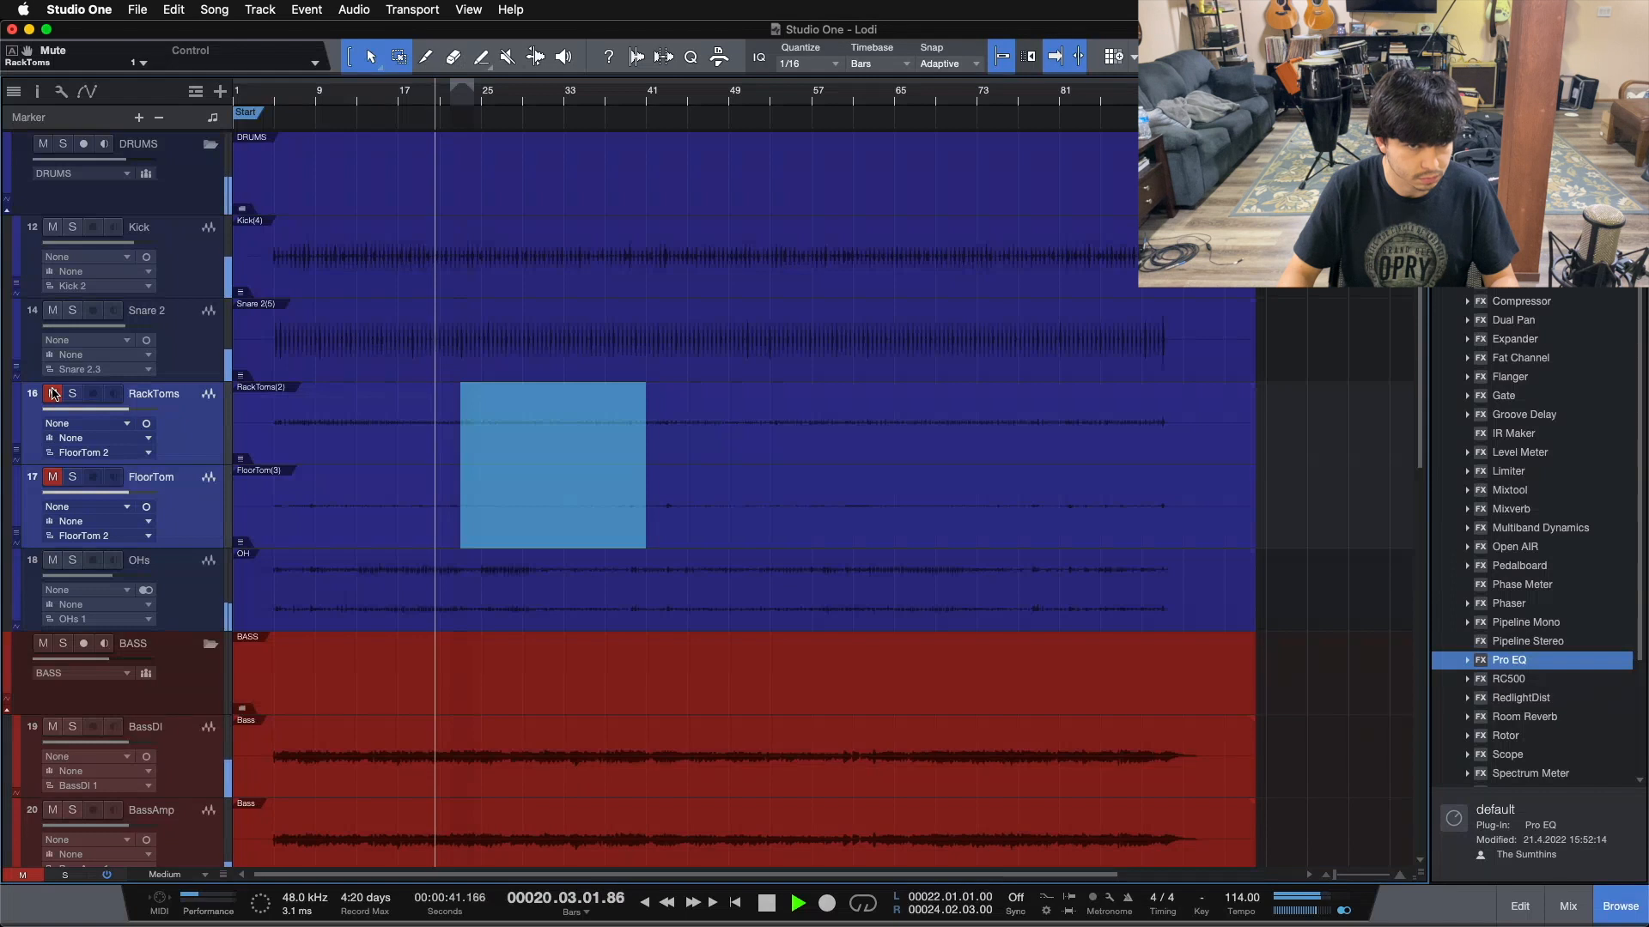
pyautogui.click(53, 393)
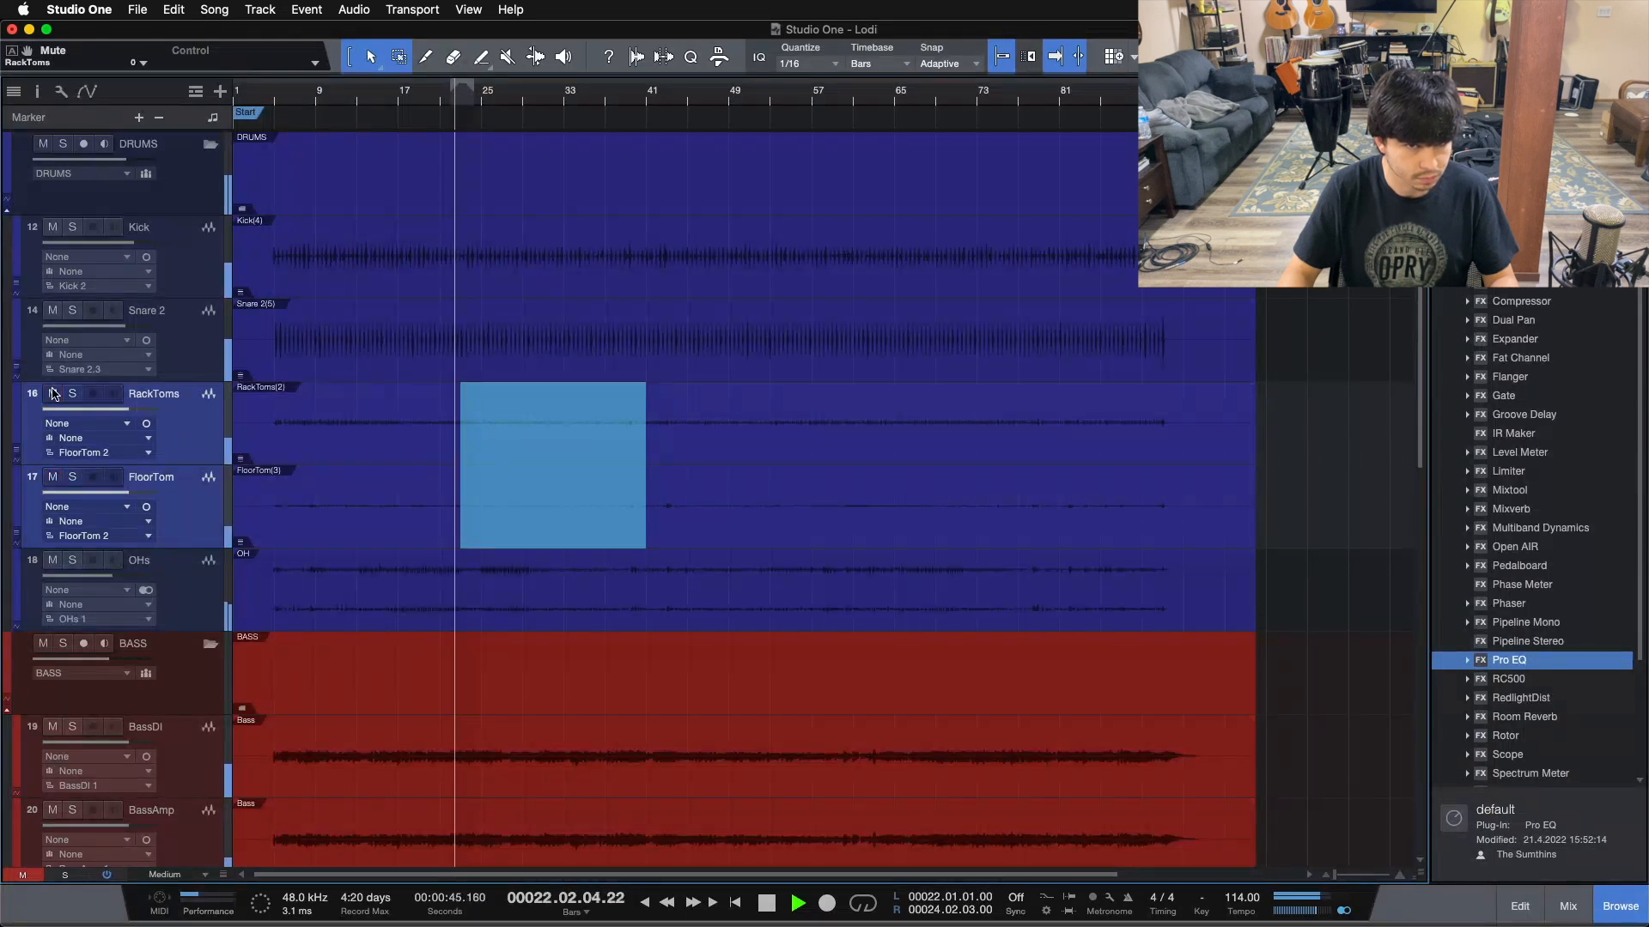
pyautogui.click(53, 393)
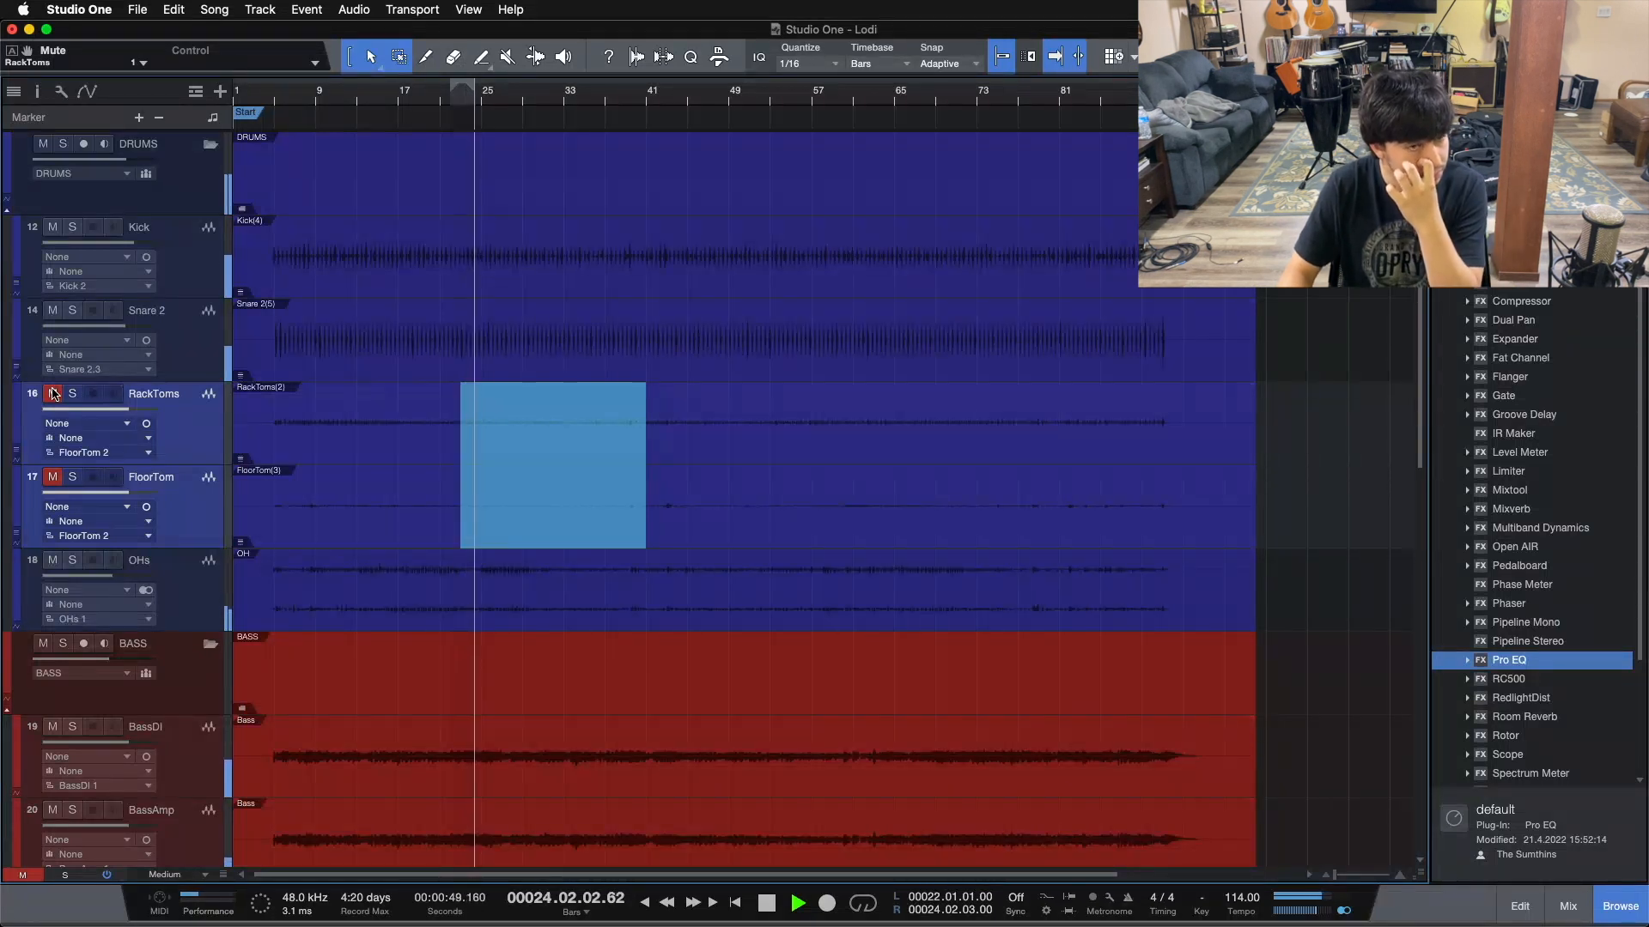
pyautogui.press('space')
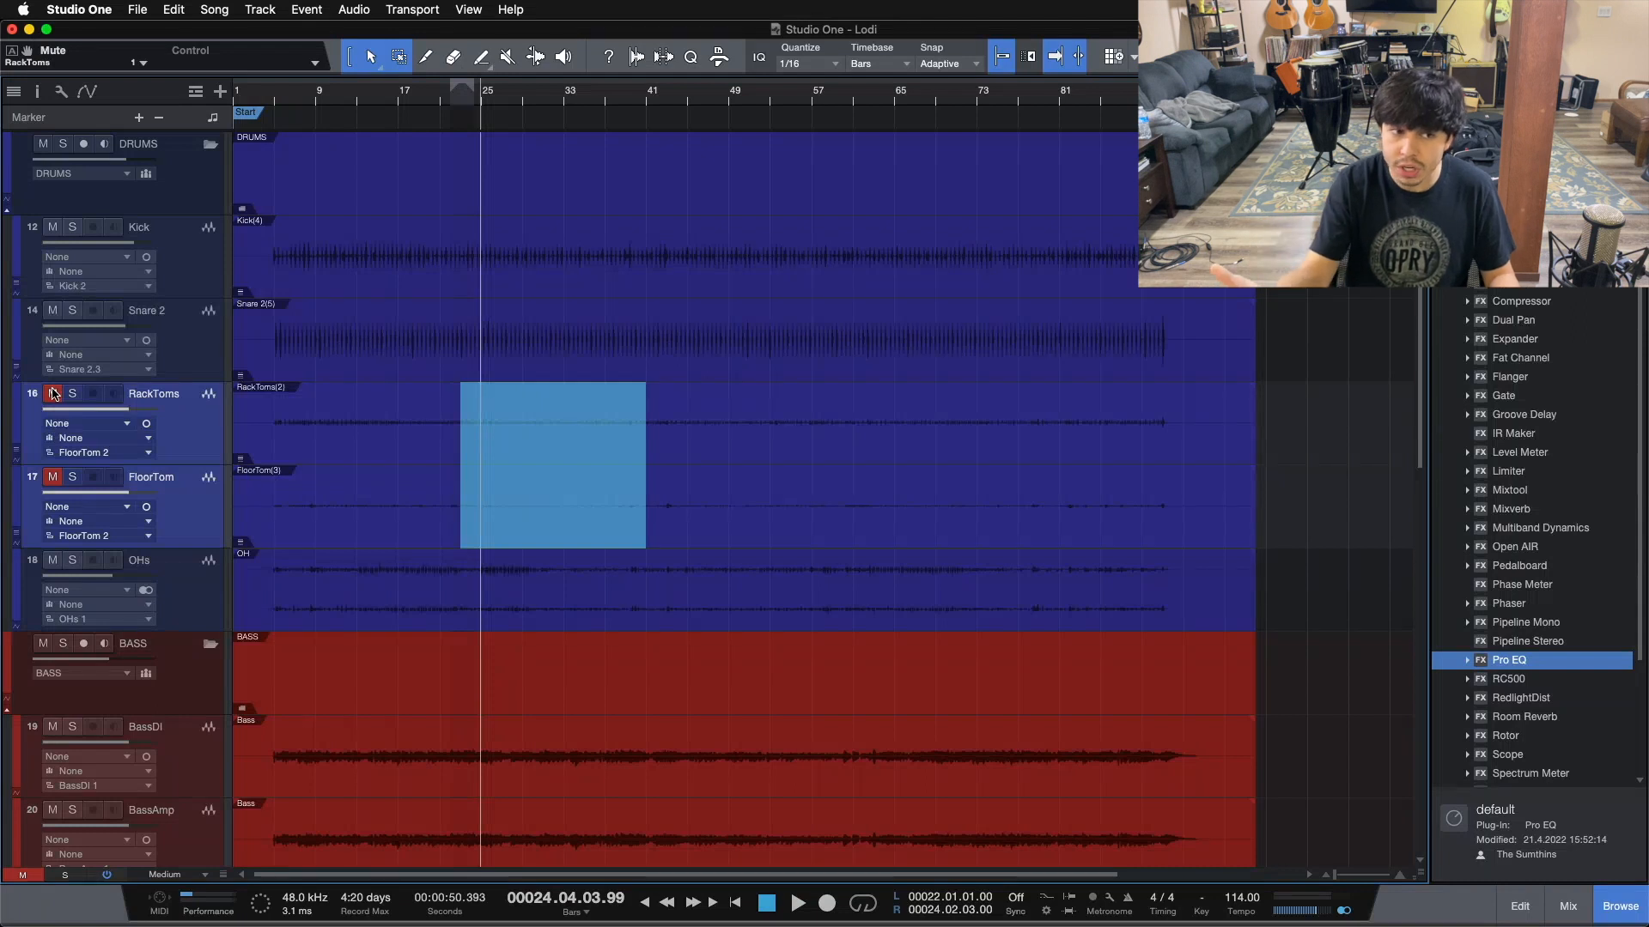
# - Select only RackToms, play from bar 11 while switching its mute off and on with FloorTom muted, and stop with RackToms muted
pyautogui.click(182, 434)
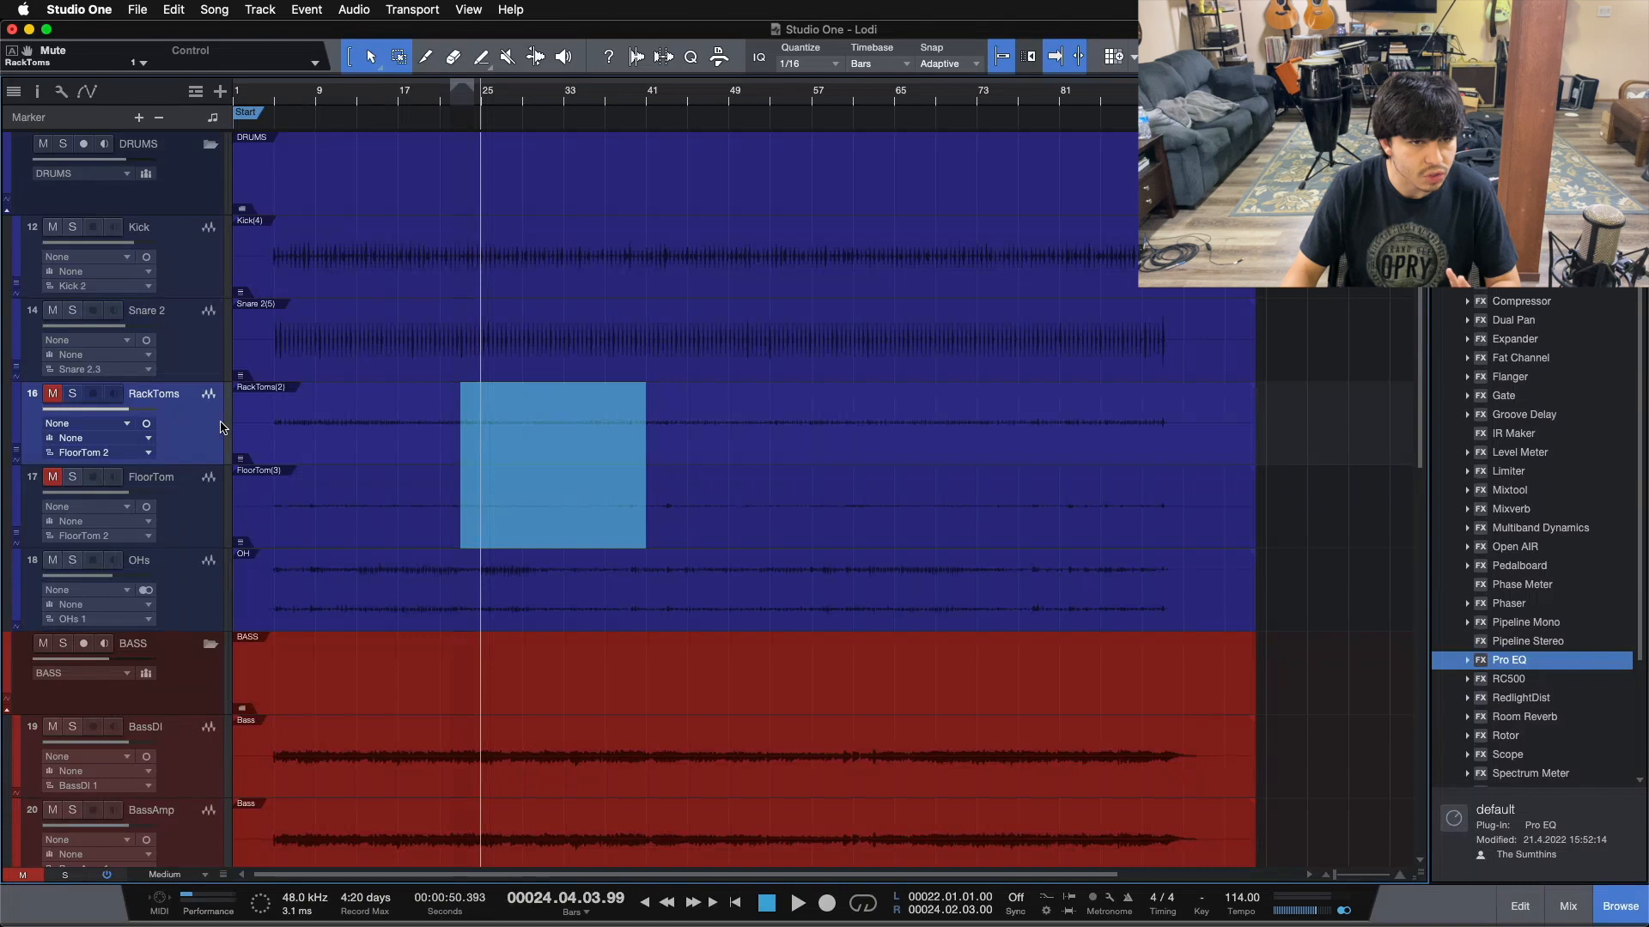
pyautogui.click(338, 89)
pyautogui.press('F3')
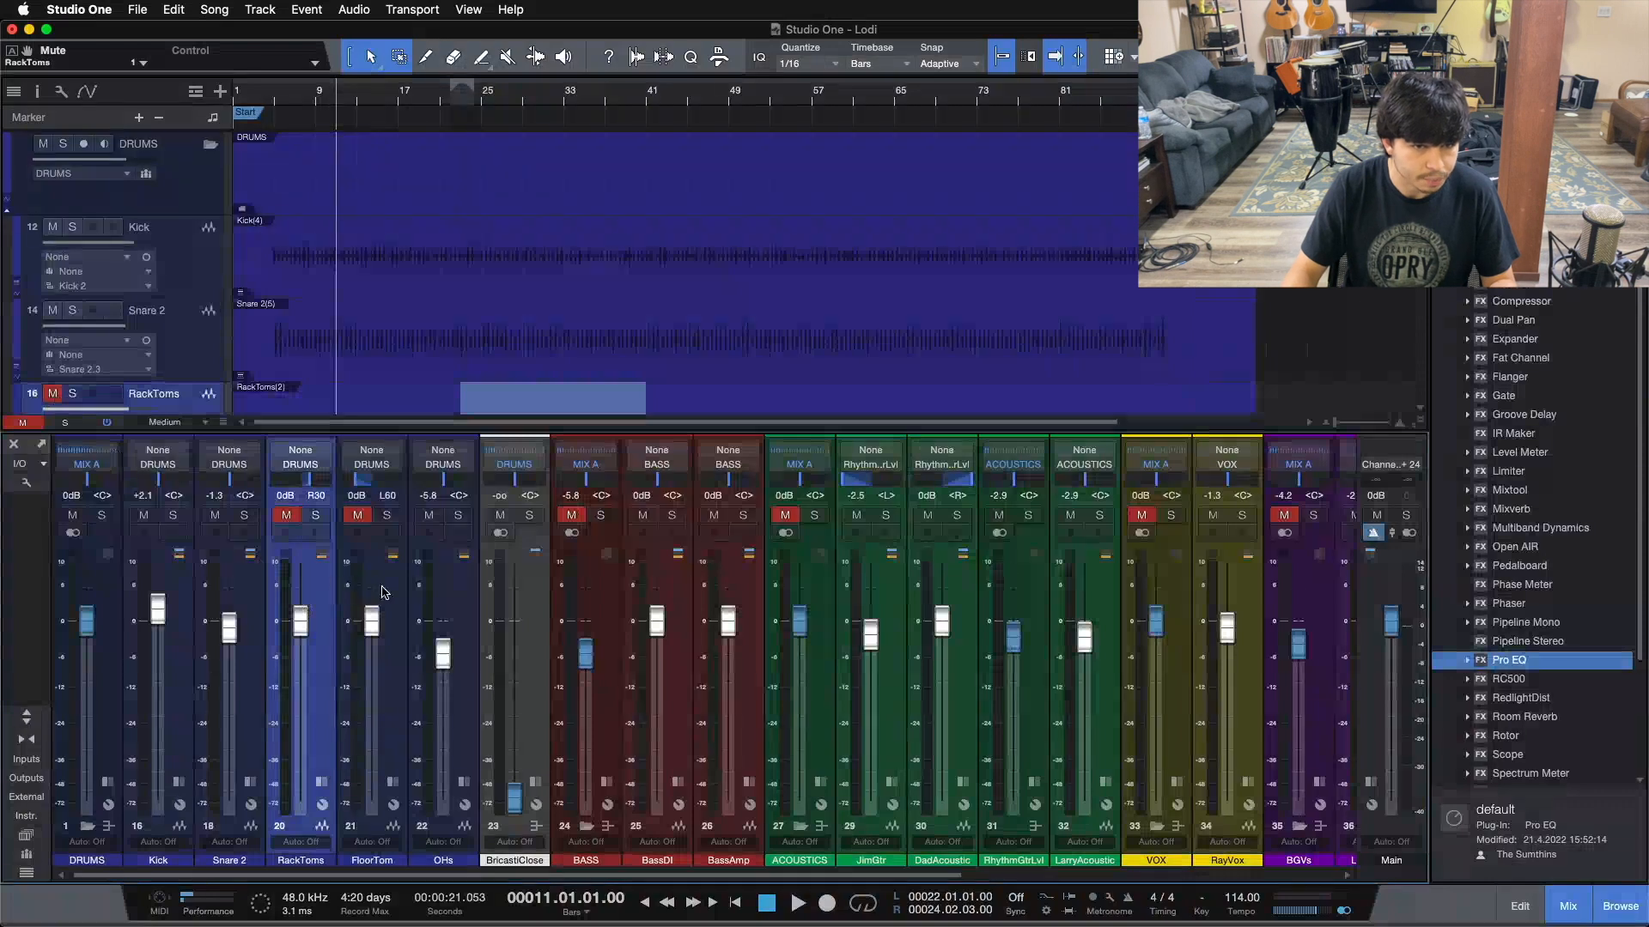
pyautogui.press('F3')
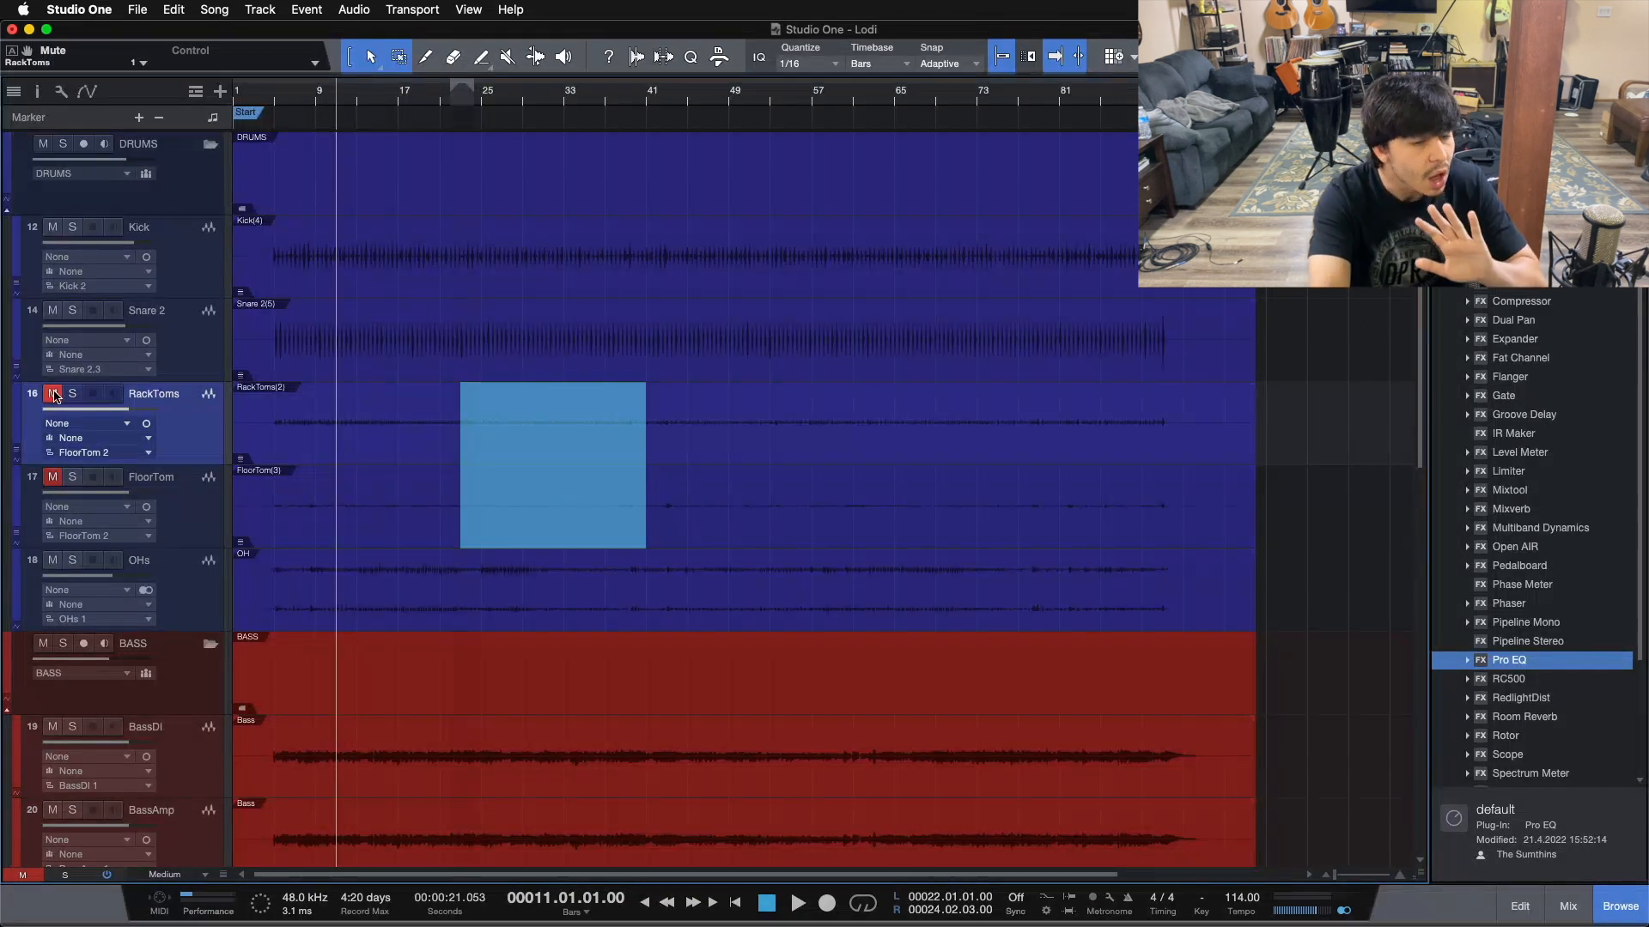
pyautogui.press('space')
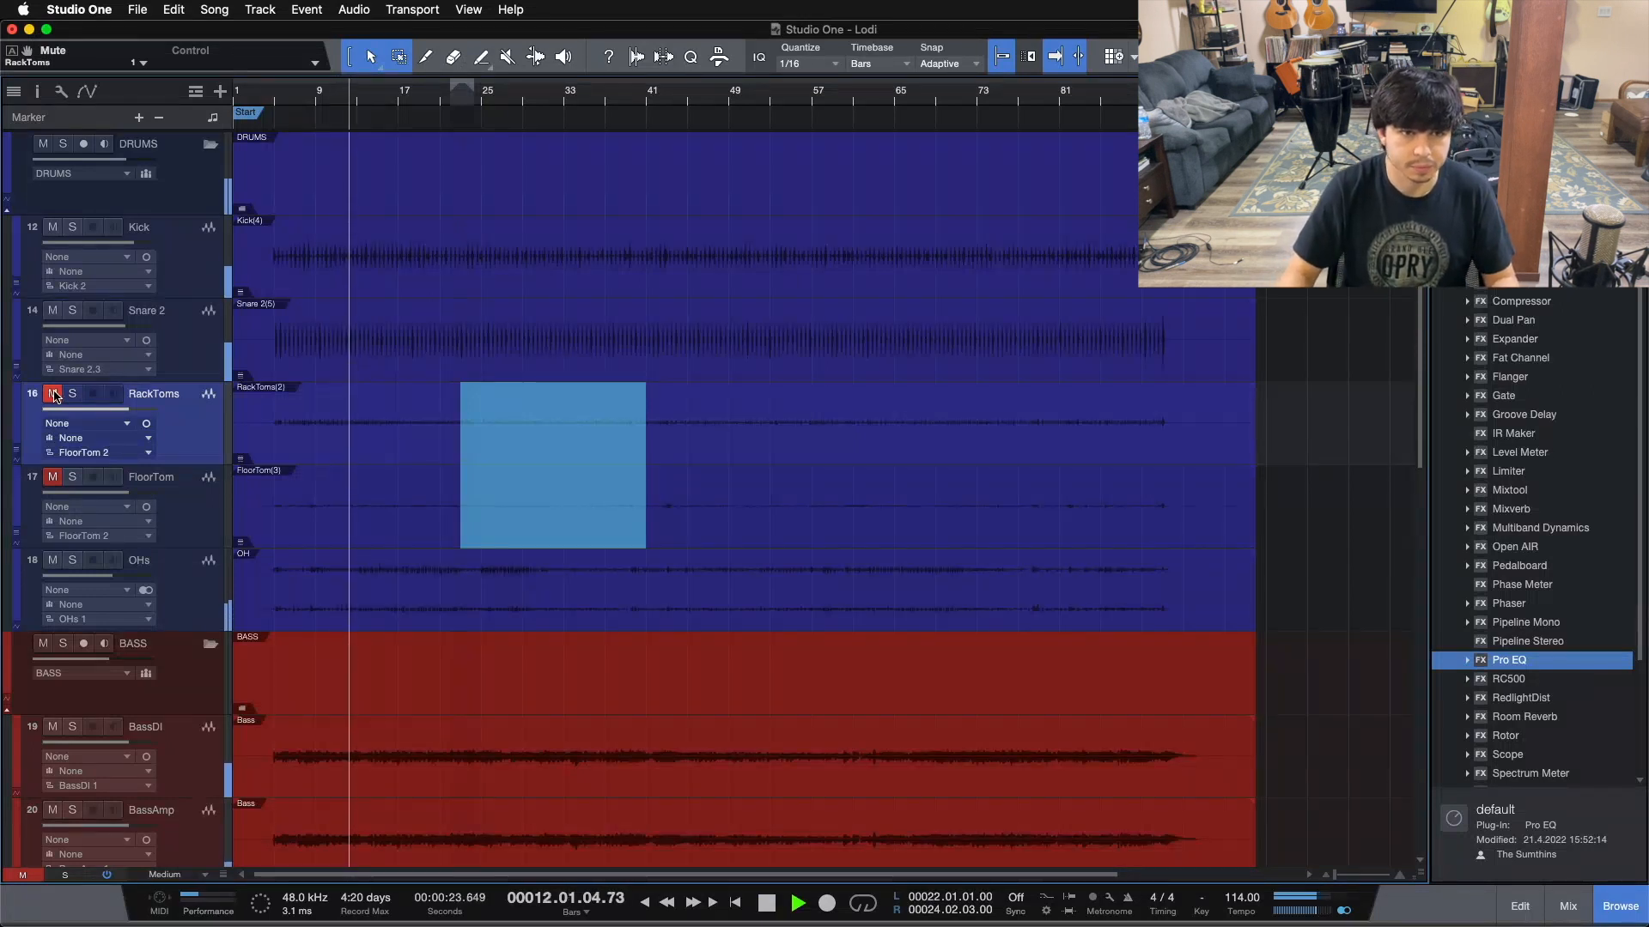
pyautogui.click(53, 394)
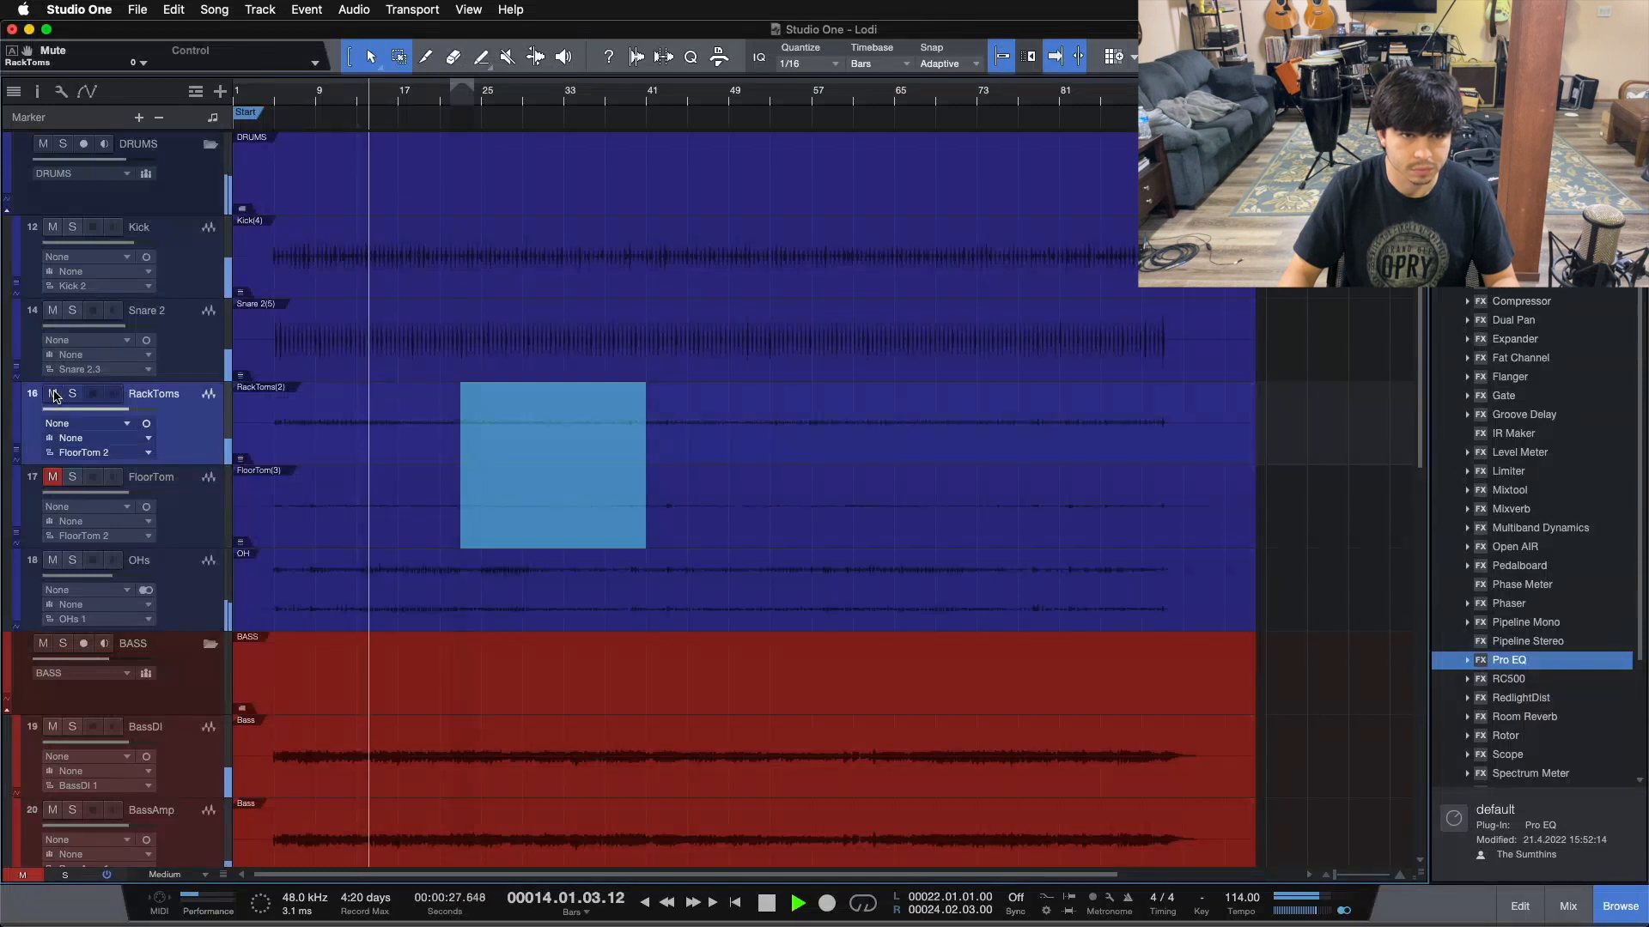
pyautogui.click(54, 394)
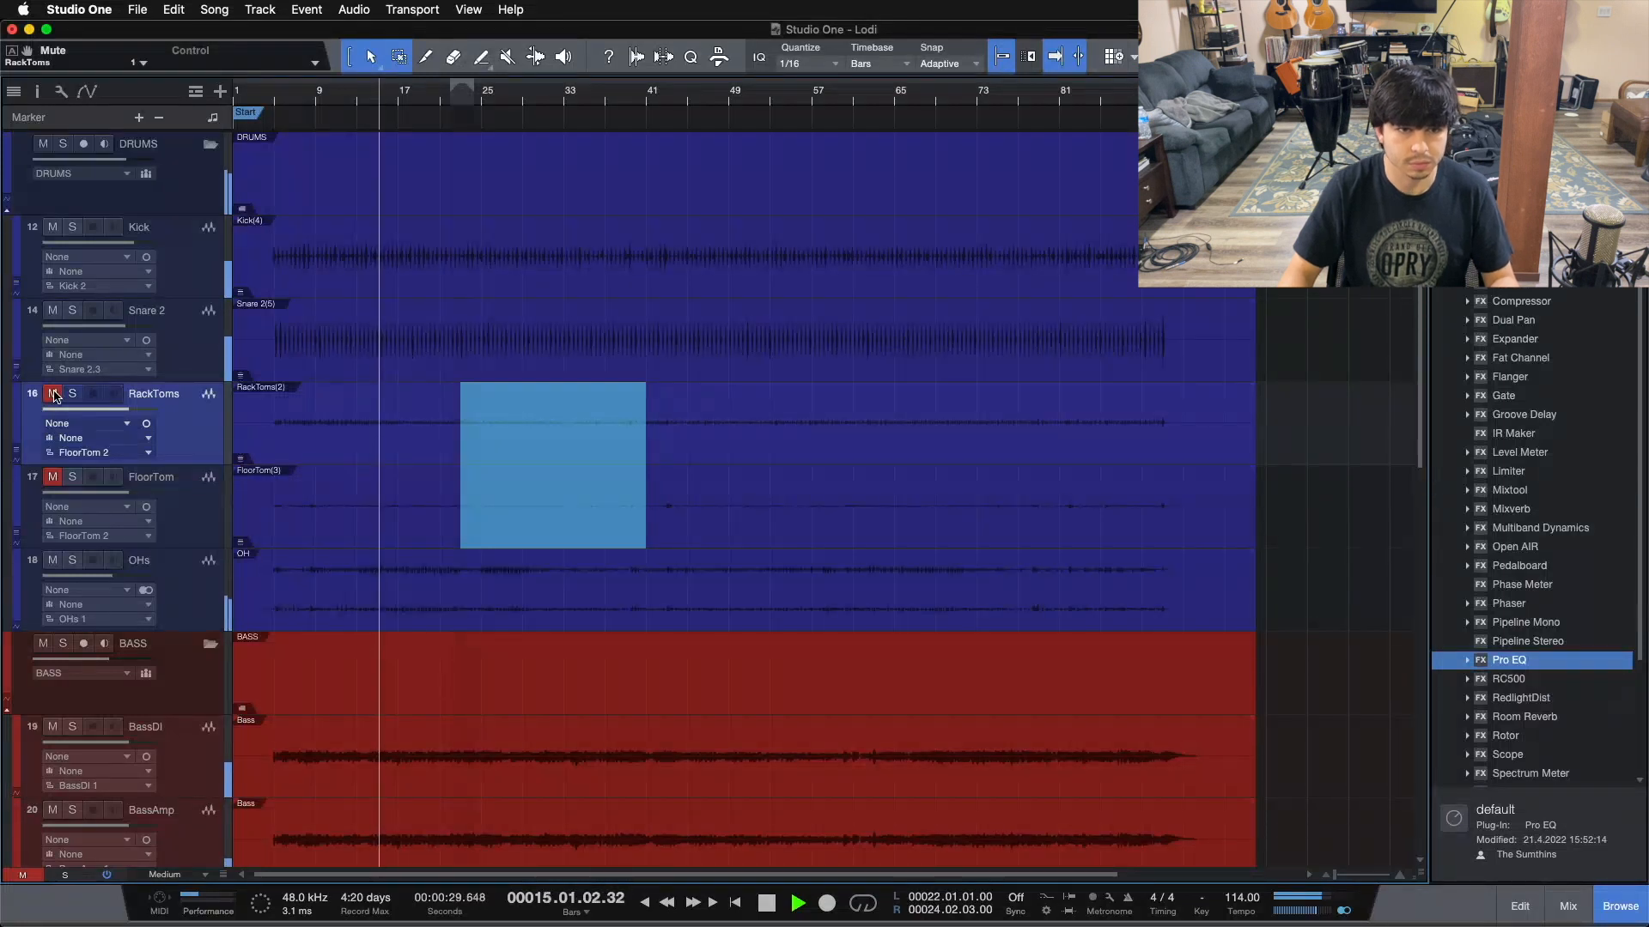
pyautogui.click(53, 395)
pyautogui.click(53, 394)
pyautogui.click(53, 394)
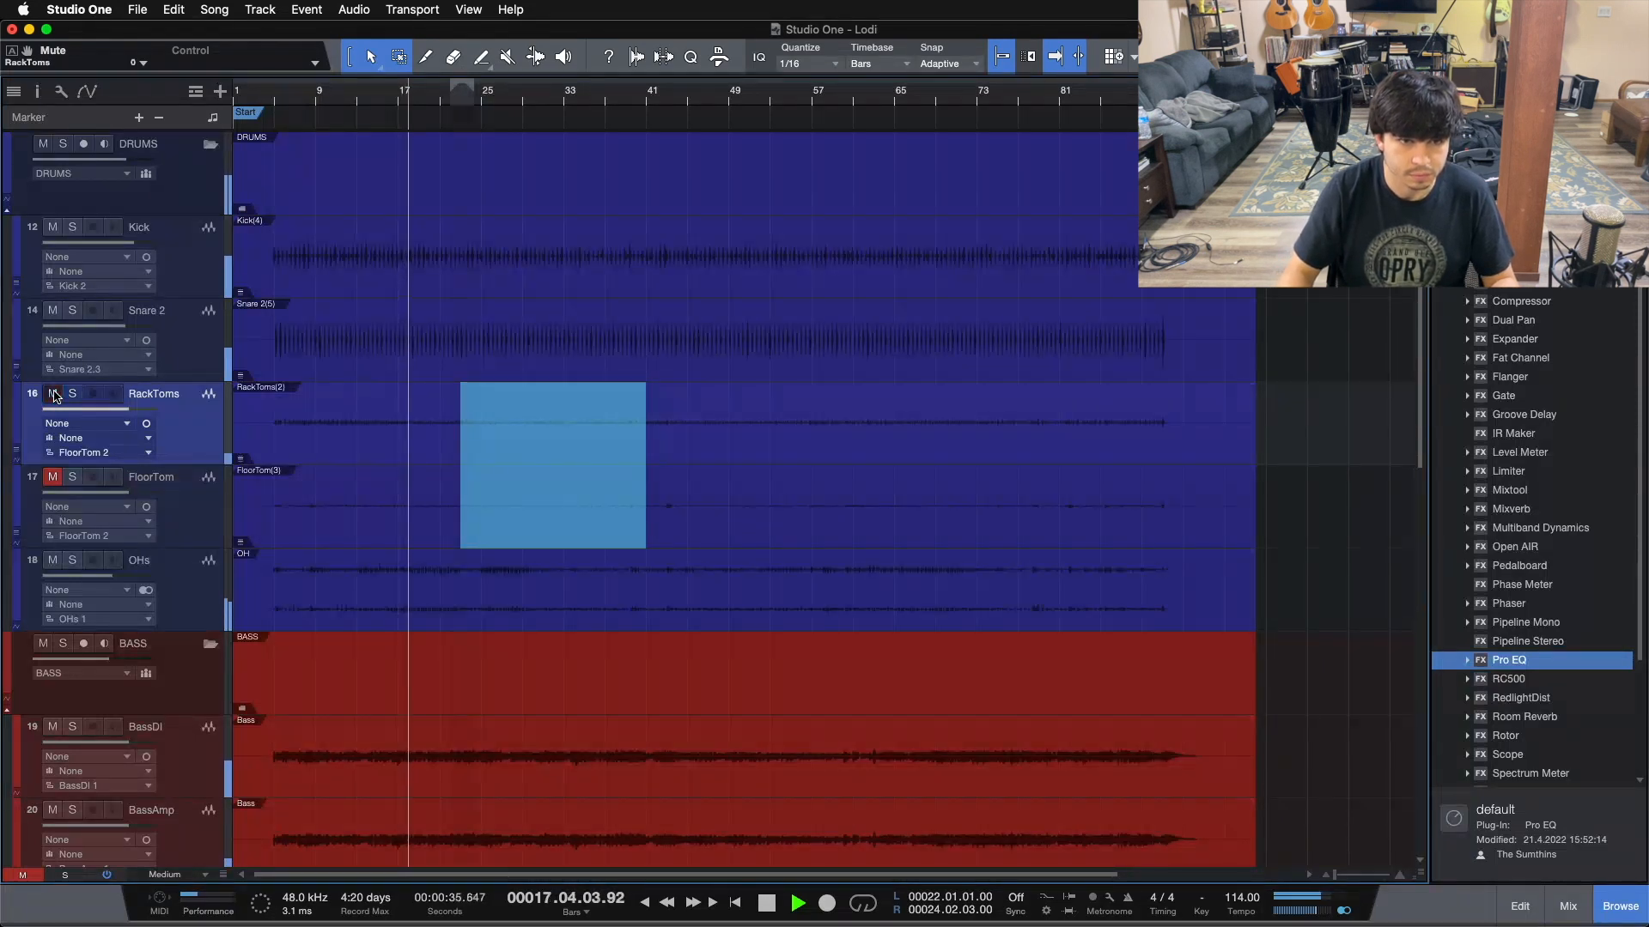
pyautogui.click(53, 394)
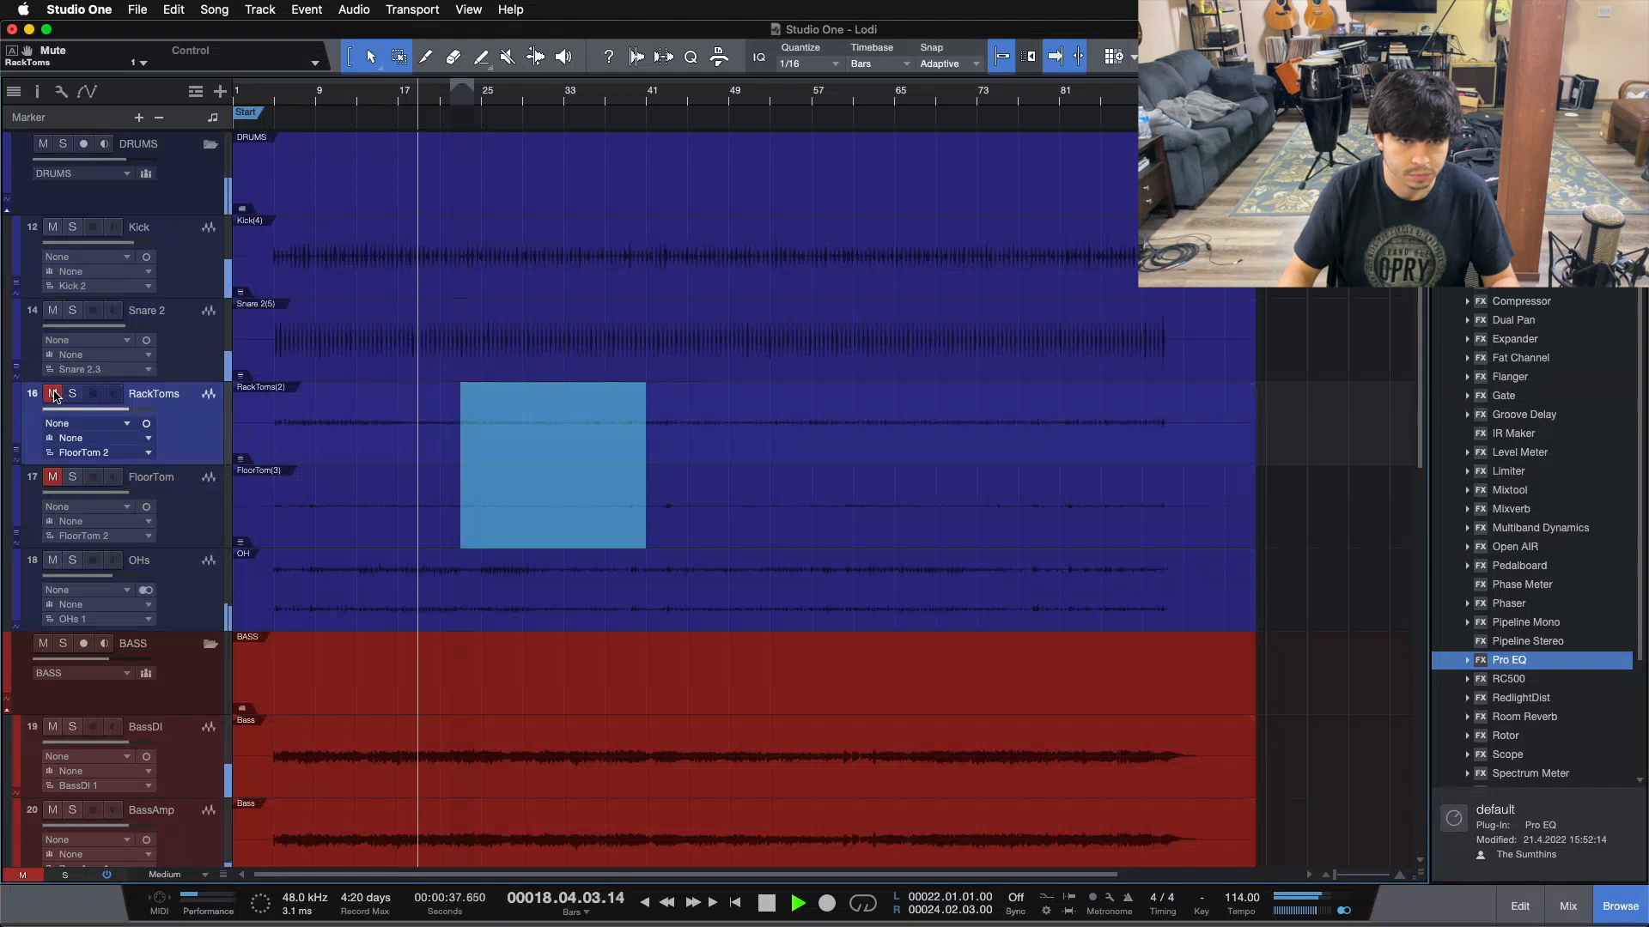
pyautogui.click(53, 394)
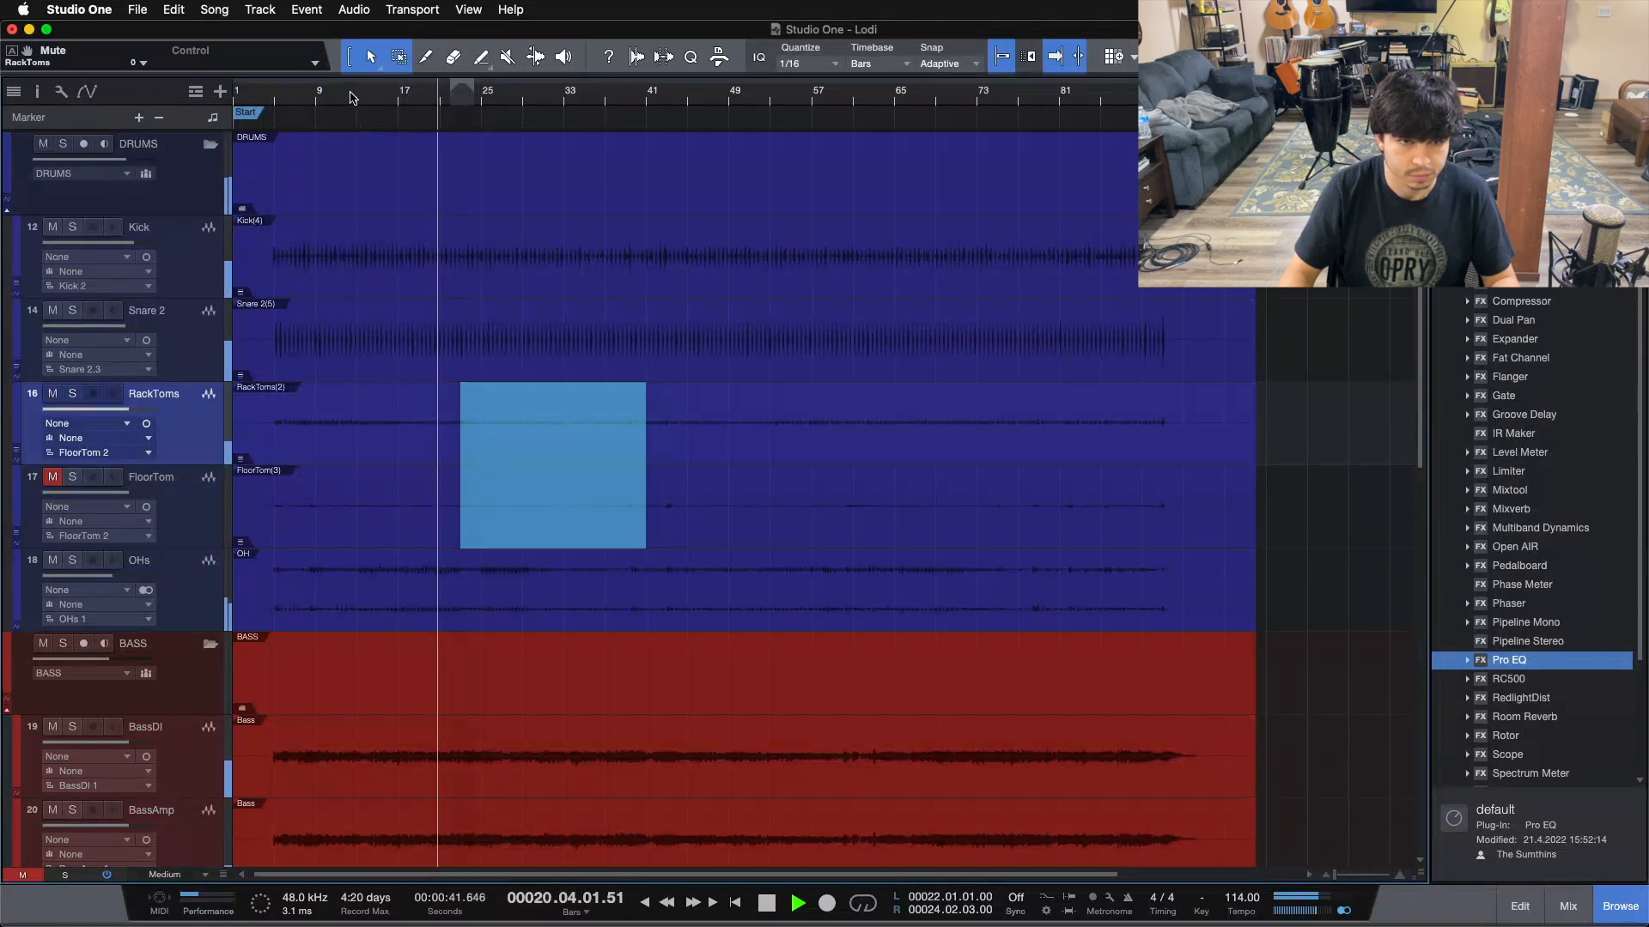
pyautogui.click(54, 394)
pyautogui.press('space')
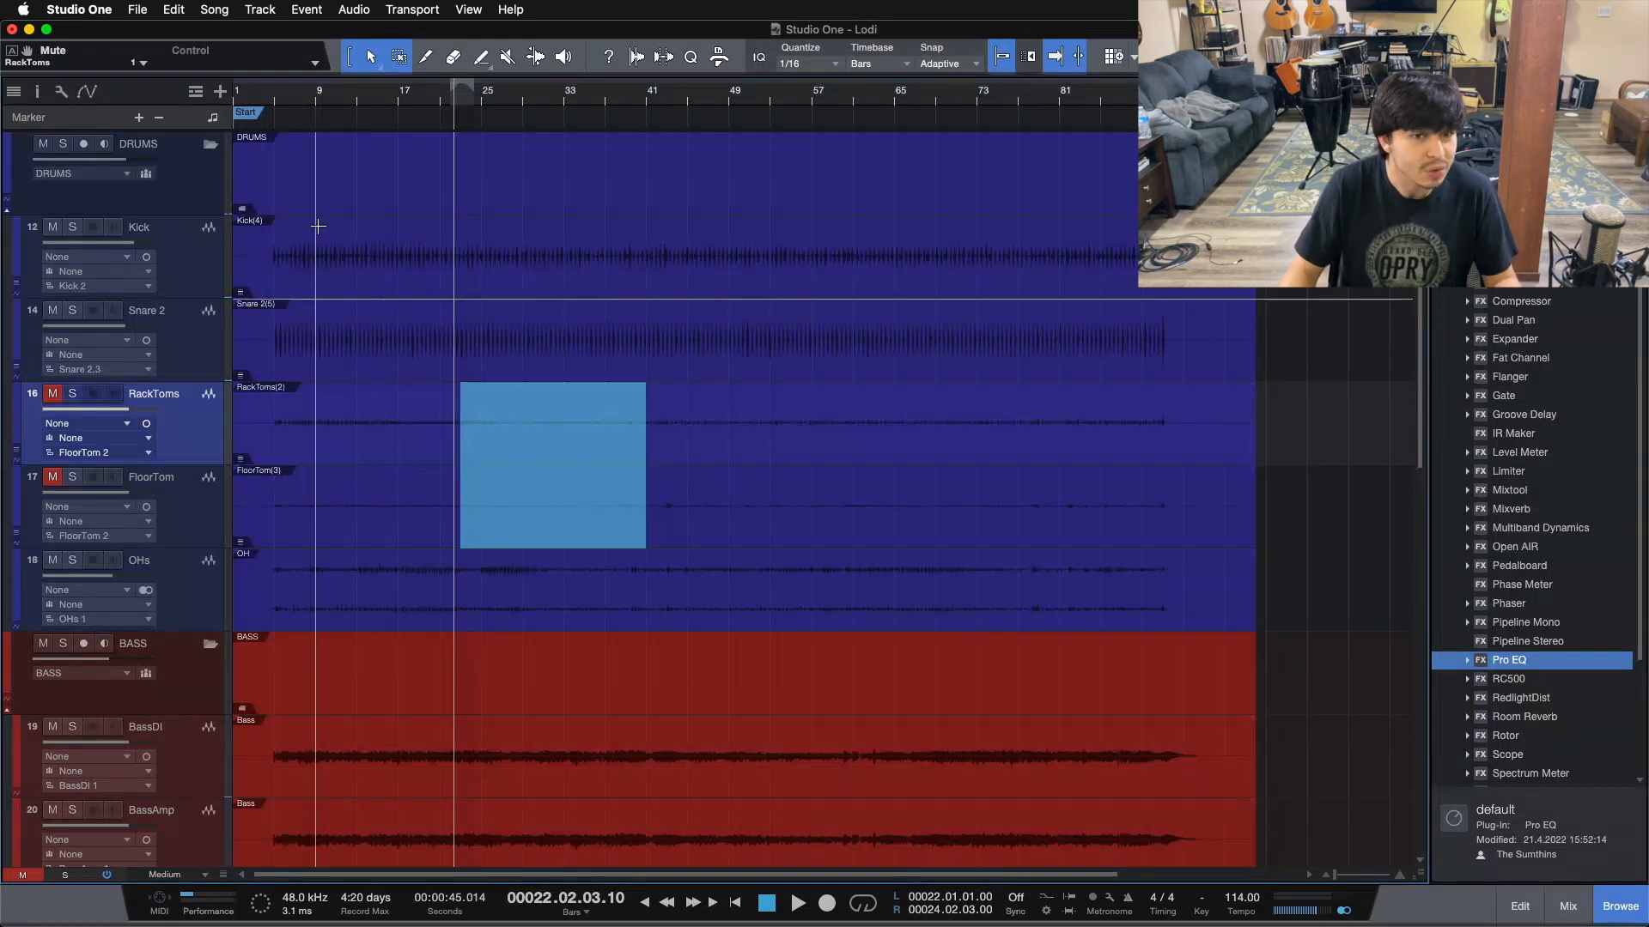
# - Move the playback position to bar 13 and unmute both the RackToms and FloorTom tracks
pyautogui.click(362, 97)
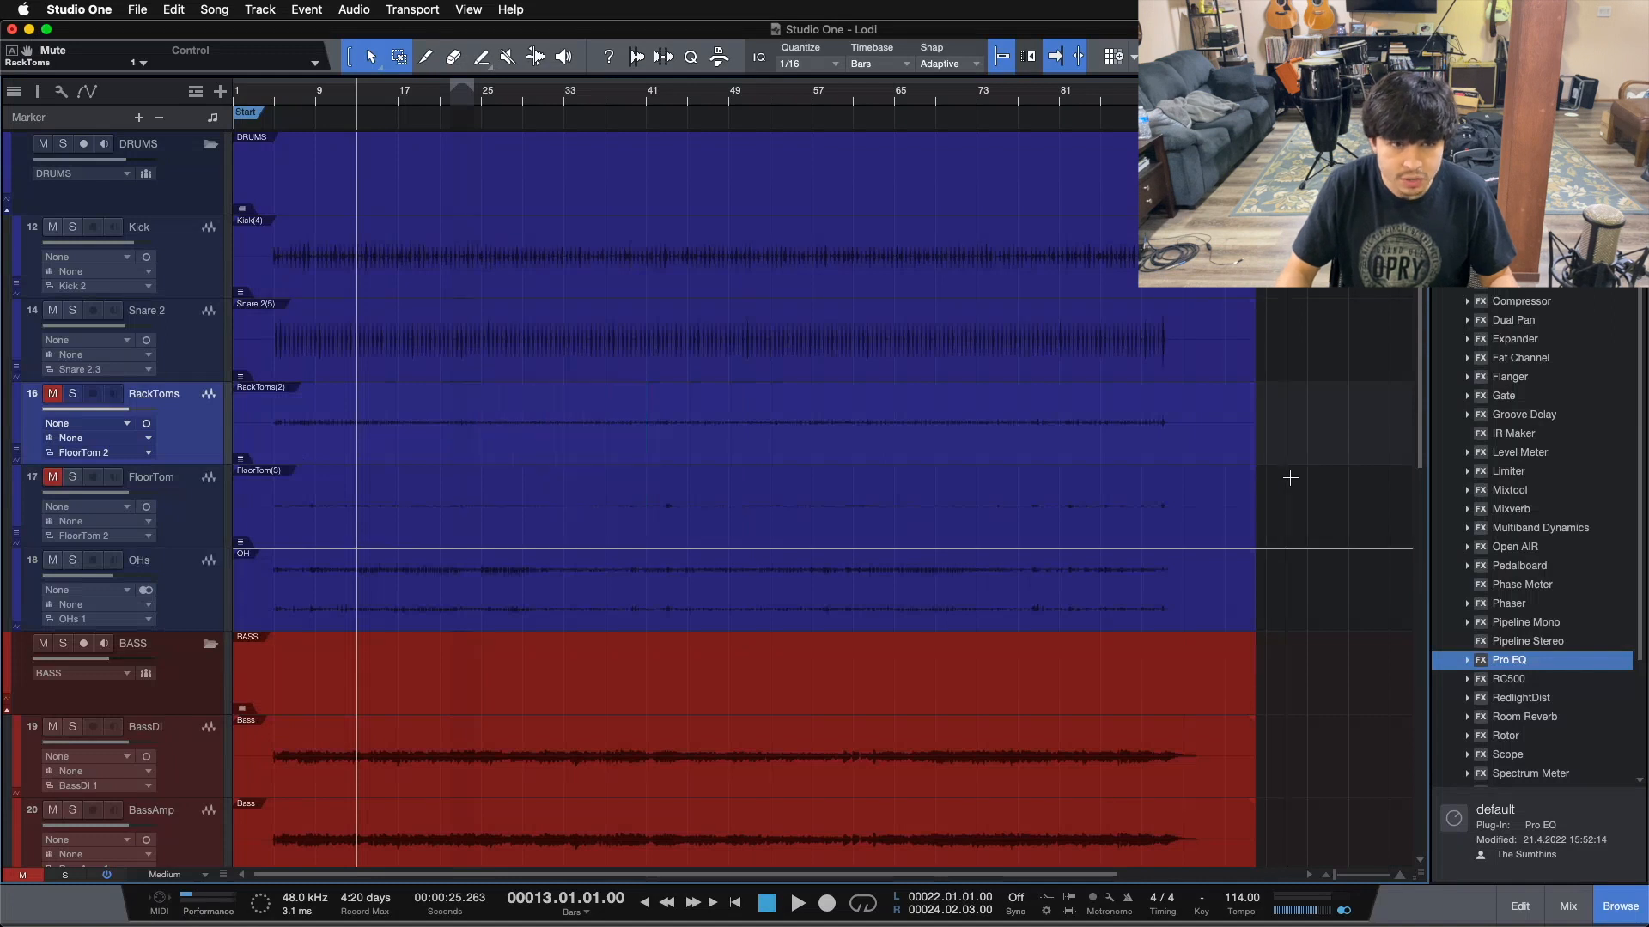
pyautogui.click(53, 393)
pyautogui.click(52, 477)
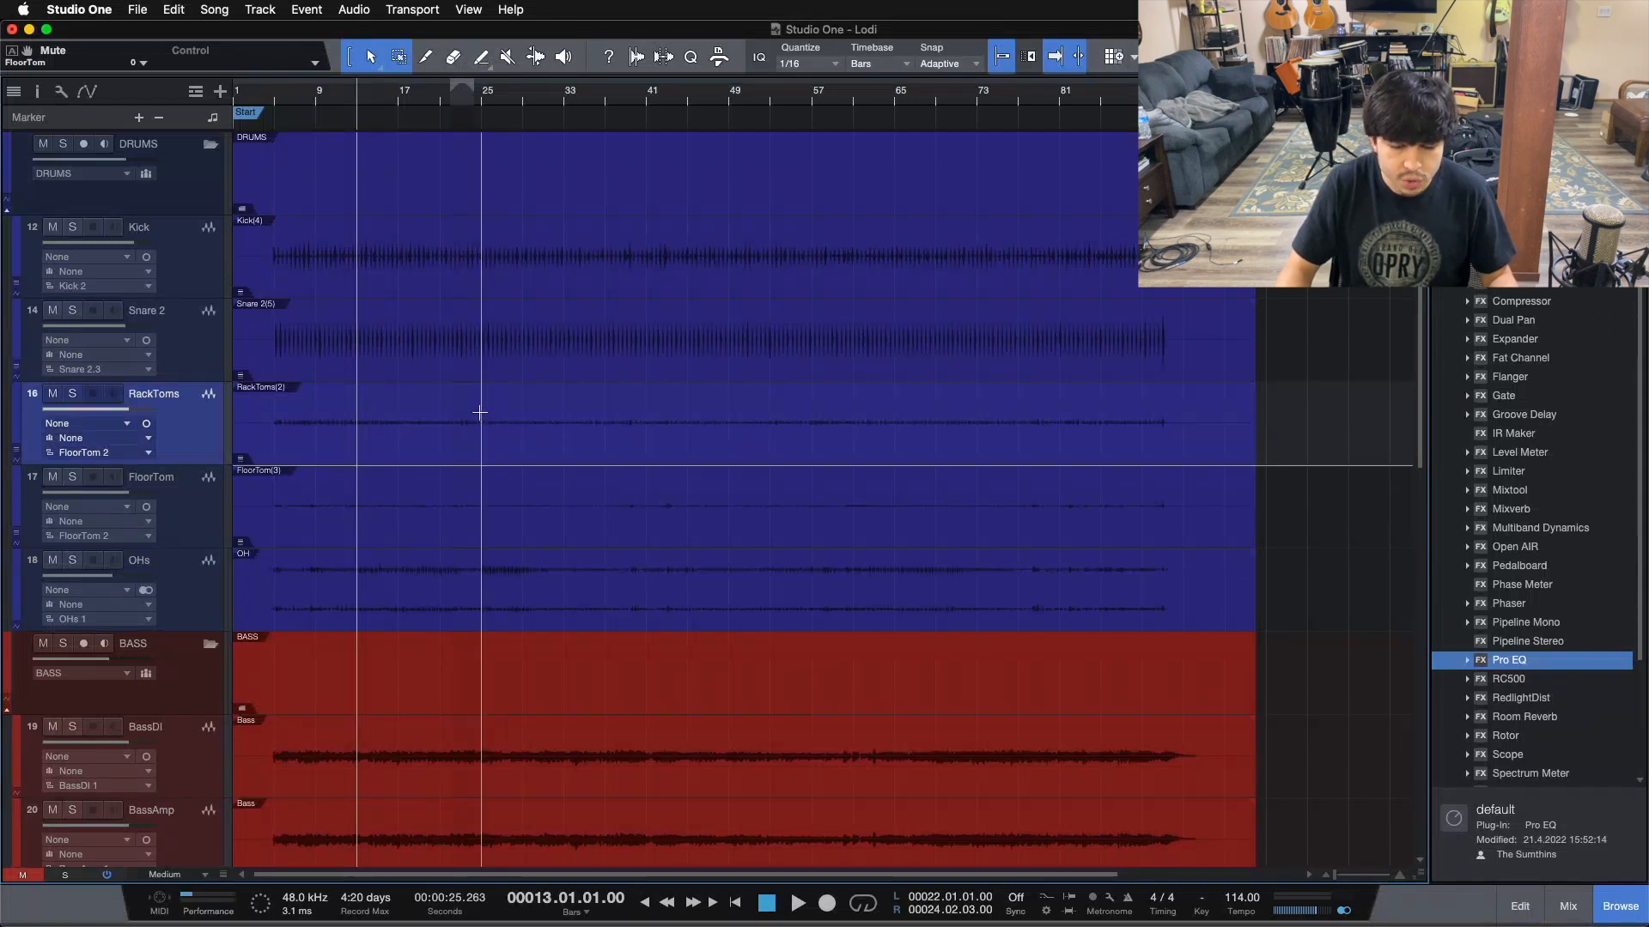
# - Mark bars 25 to 33 across RackToms and FloorTom, solo both tracks, and move the playback position to bar 12
pyautogui.moveTo(479, 412); pyautogui.dragTo(562, 518)
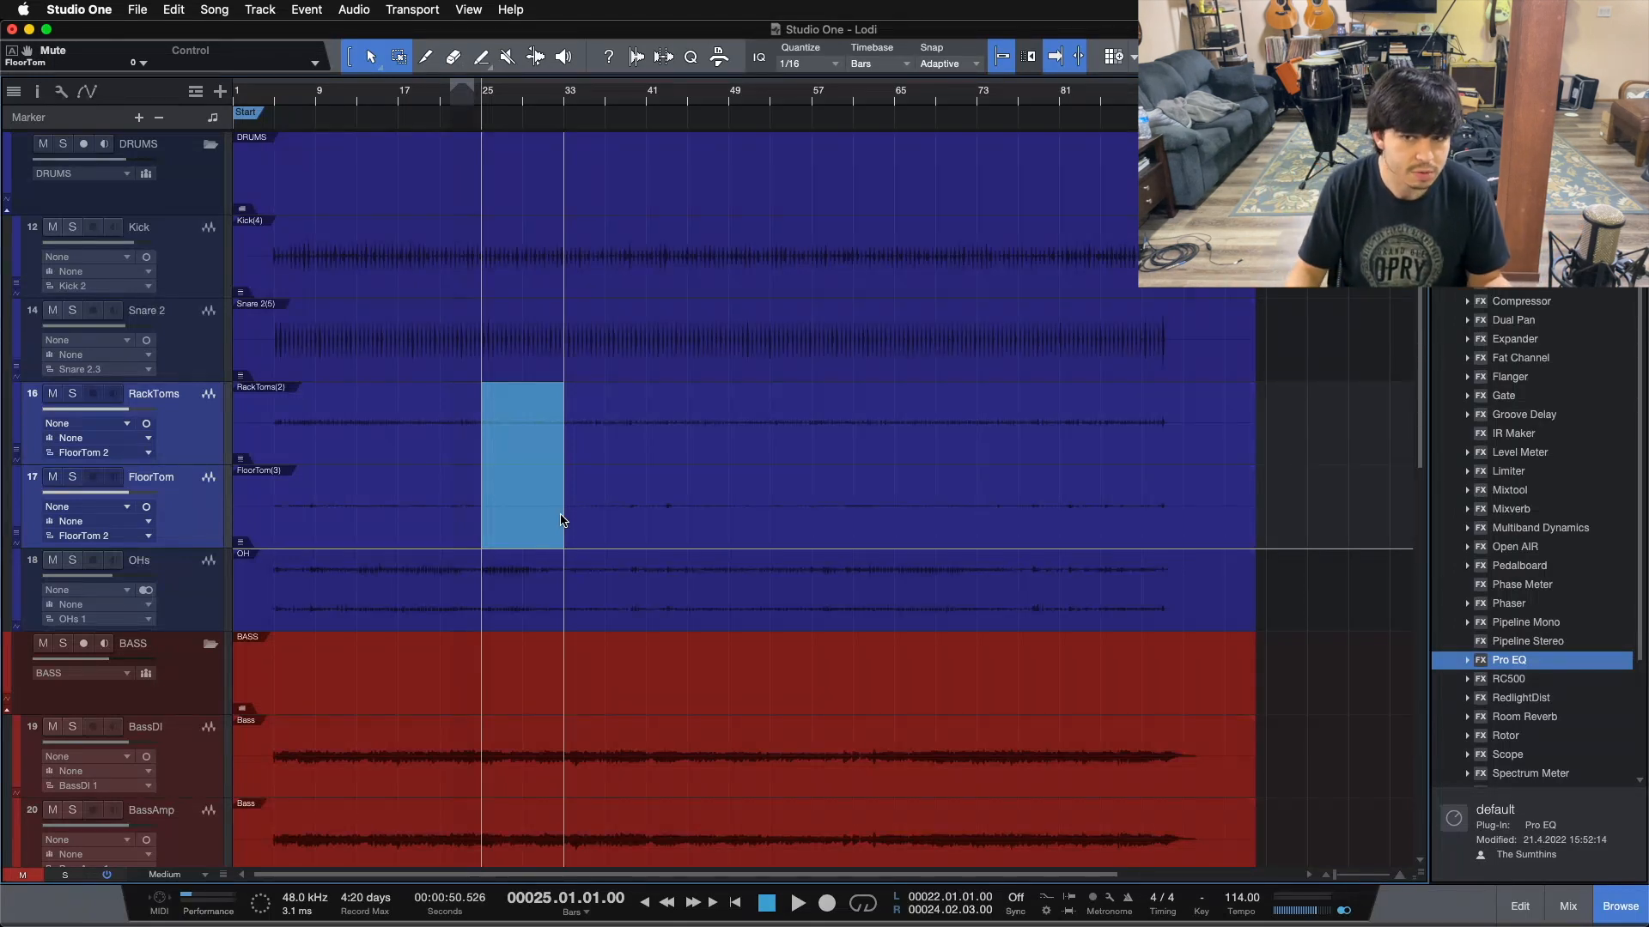
pyautogui.click(69, 394)
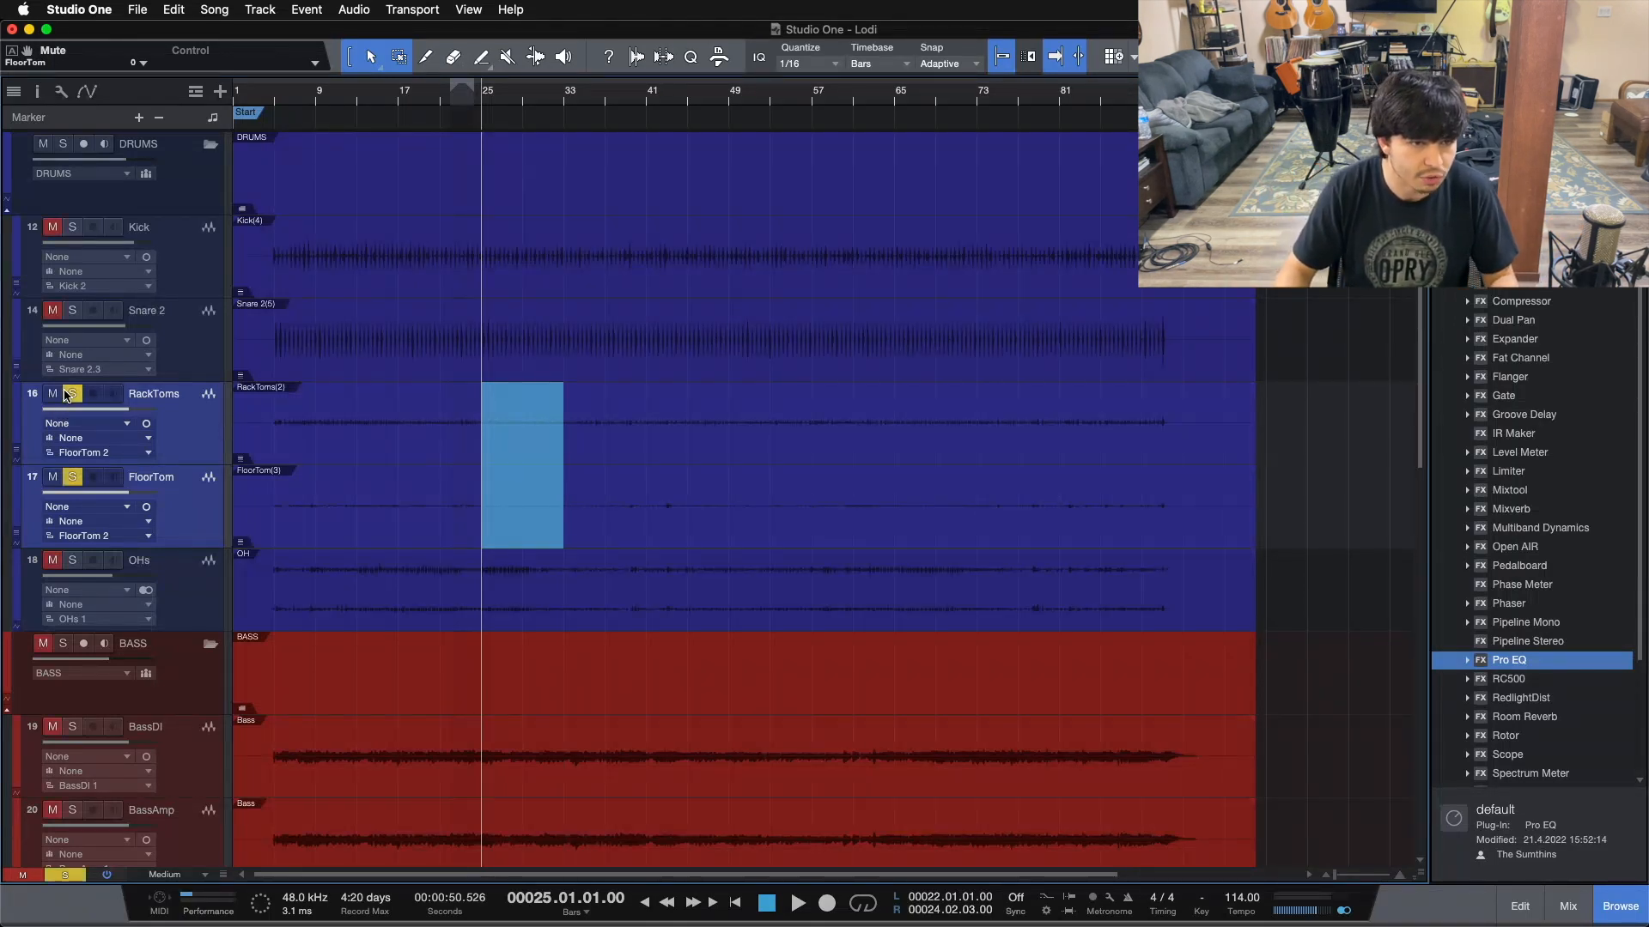
pyautogui.click(345, 102)
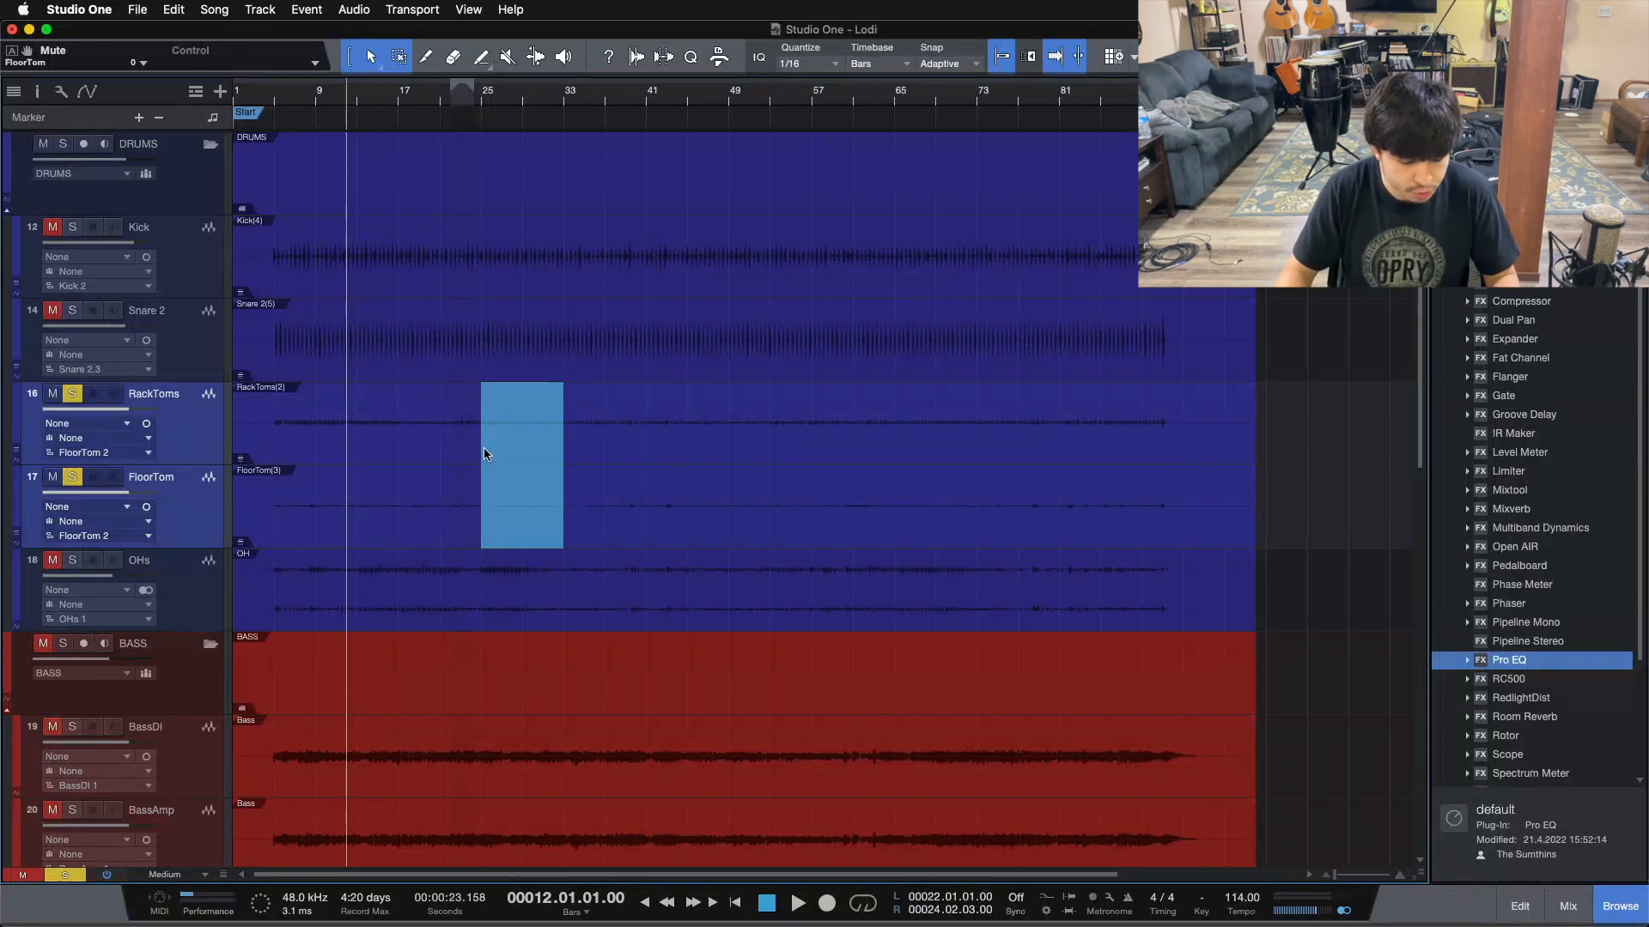
# - Select the full RackToms and FloorTom audio events in the arrangement and set the playback position to bar 11
pyautogui.press('F3')
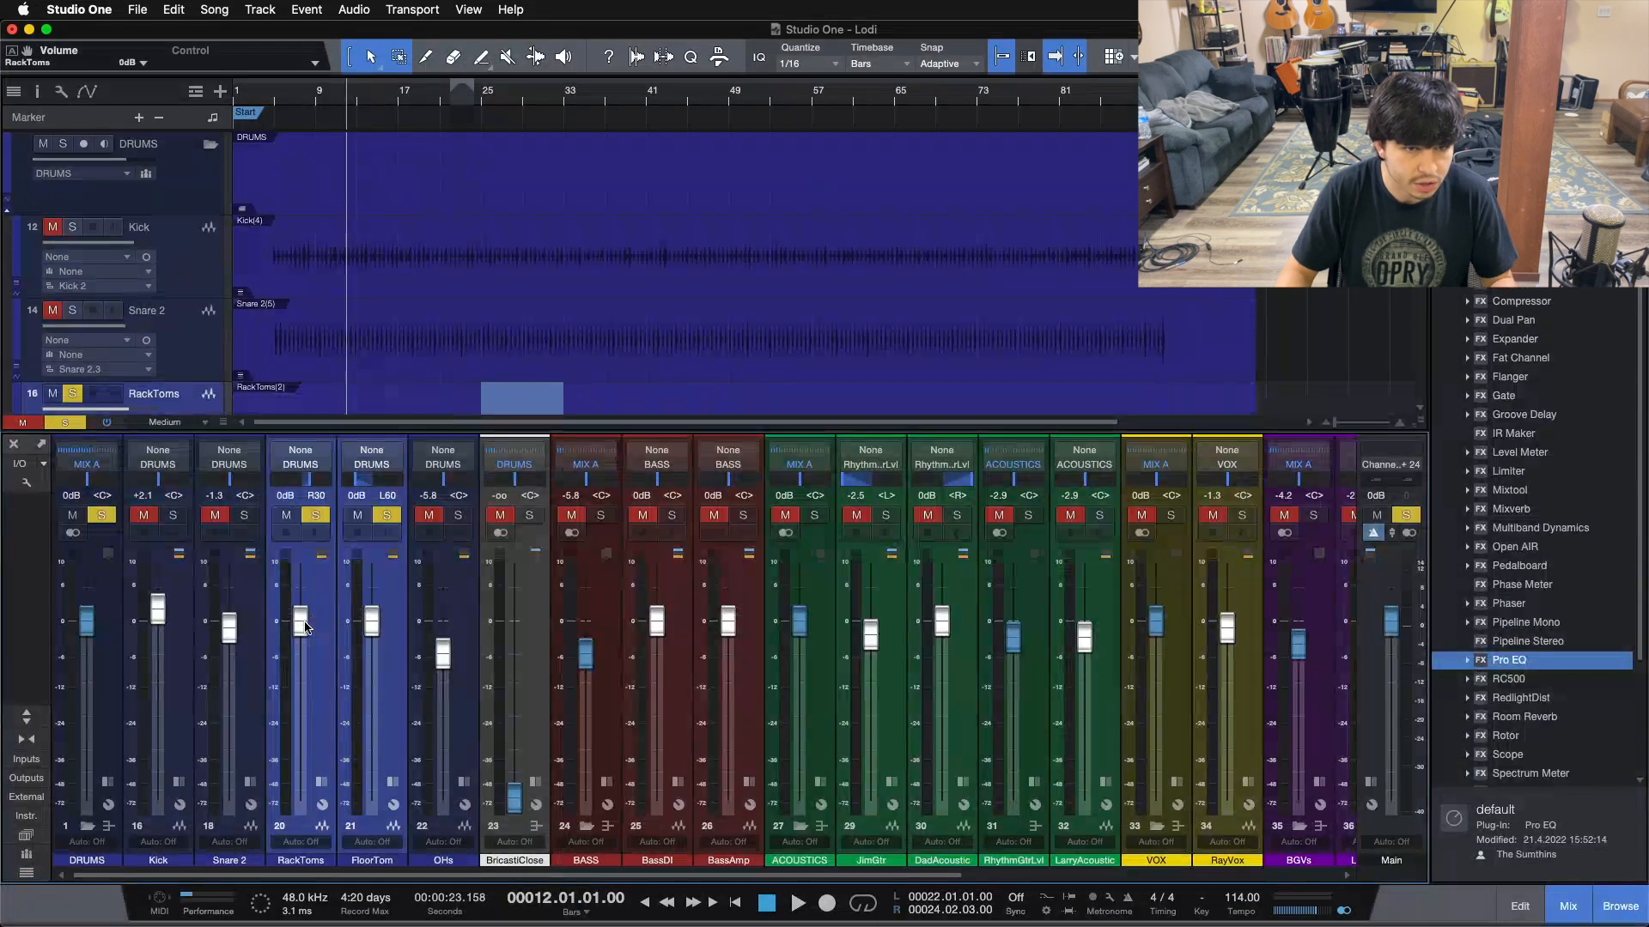
pyautogui.press('F3')
pyautogui.moveTo(1336, 448); pyautogui.dragTo(740, 521)
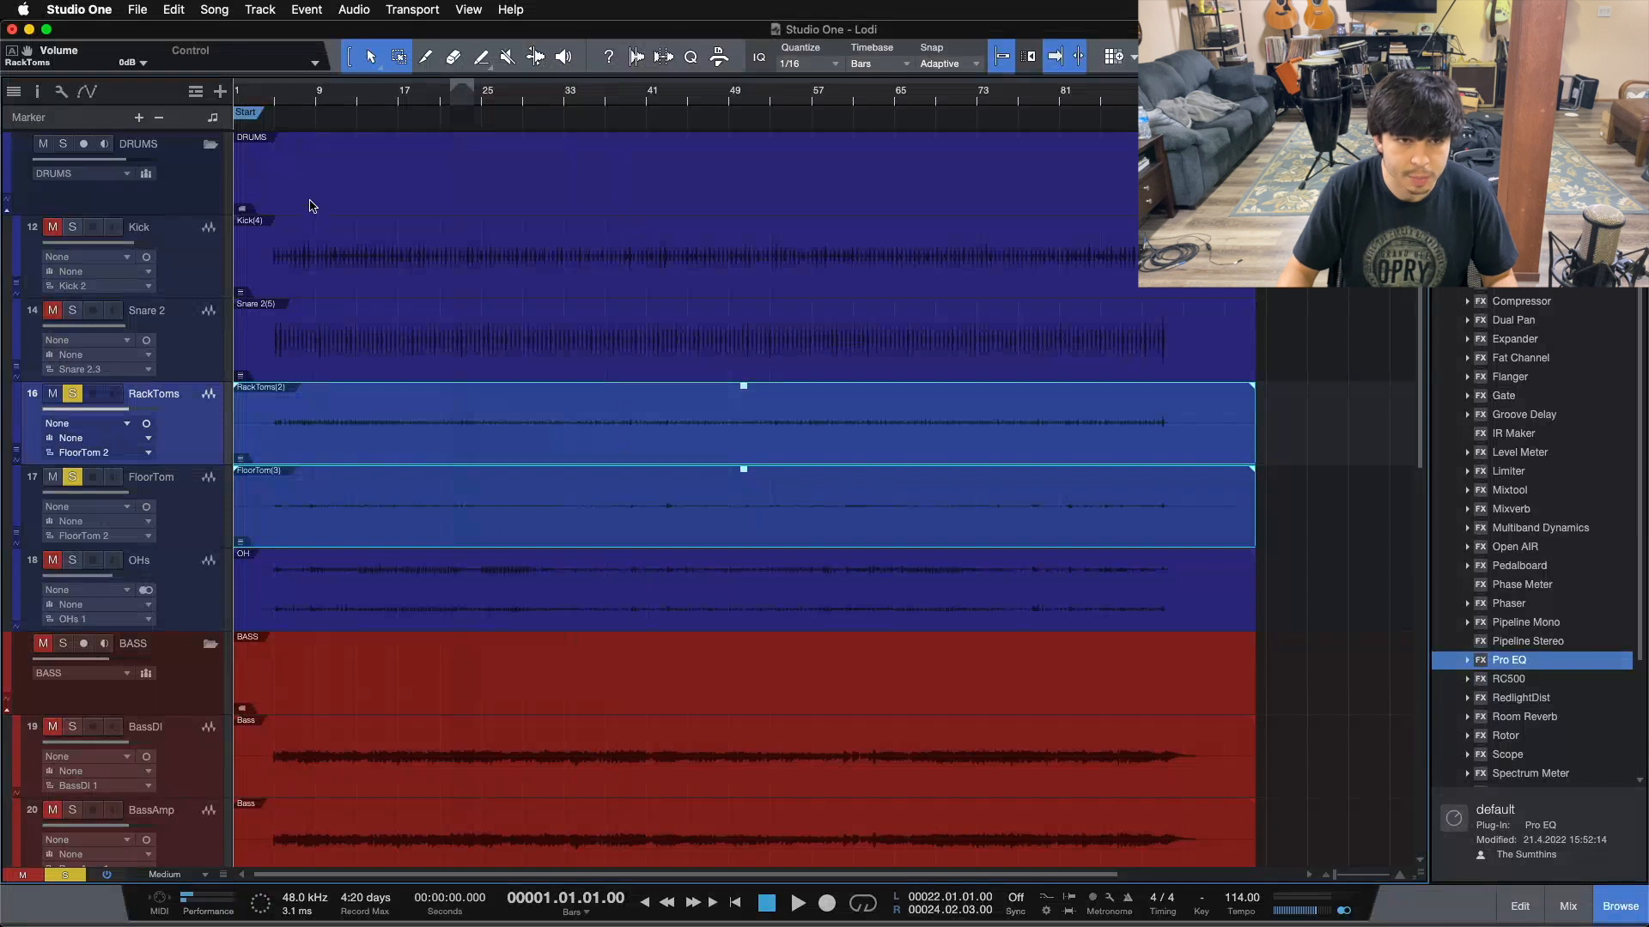
pyautogui.click(337, 94)
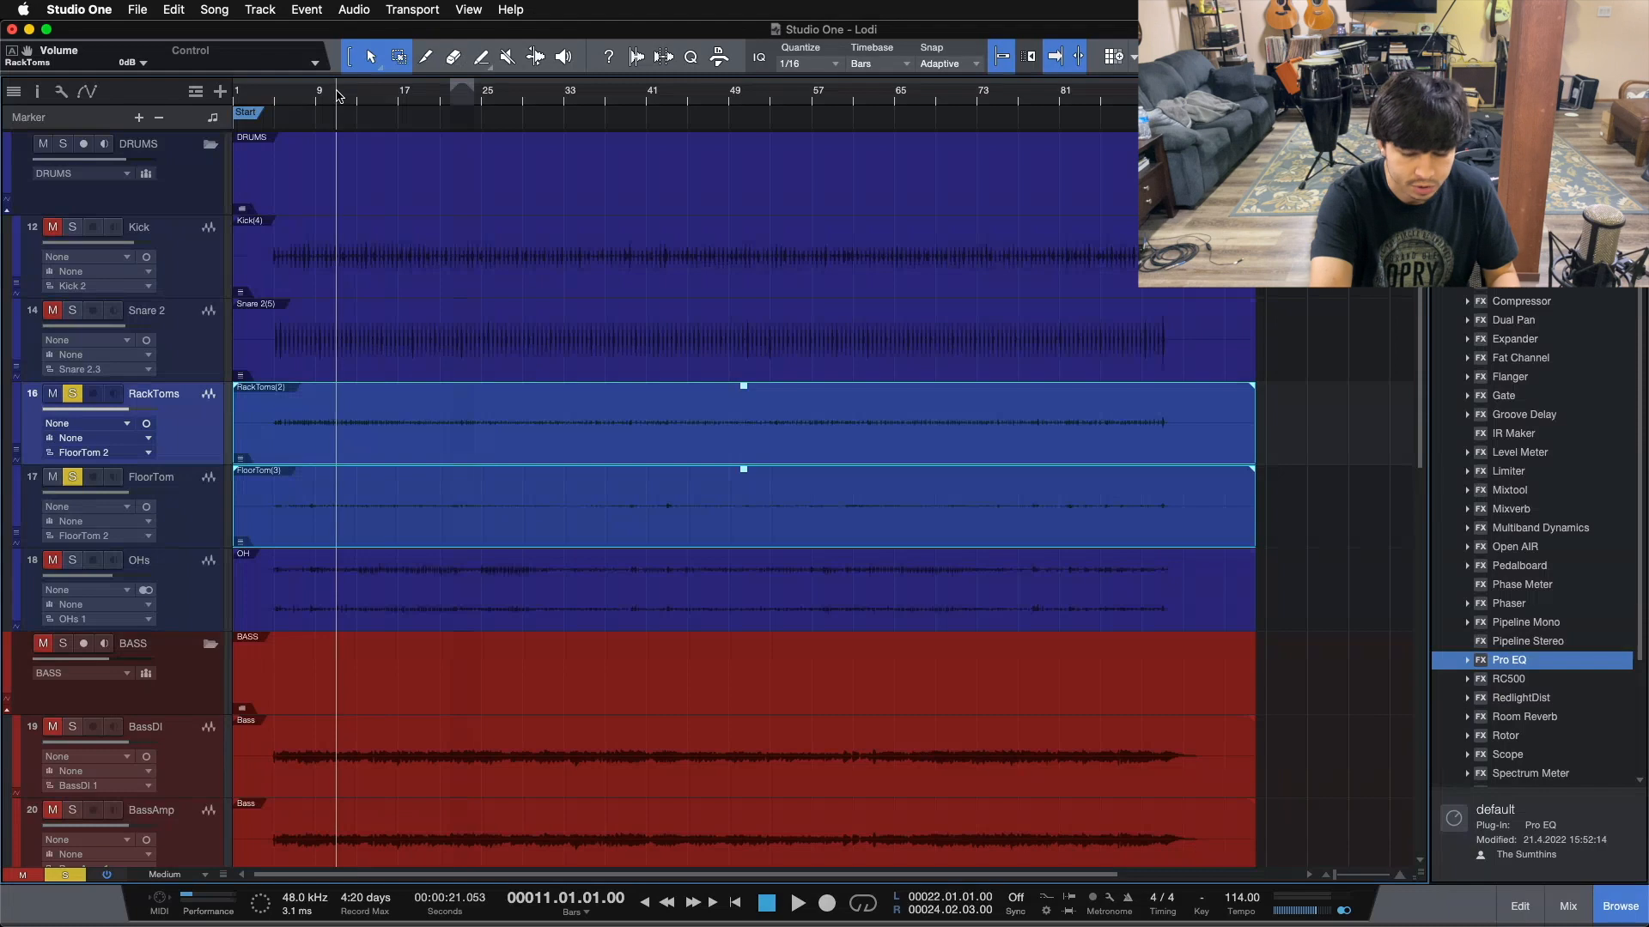
# - Lower the event gain to -9 dB on RackToms and -6 dB on FloorTom while playing both soloed from bar 11, and stop playback
pyautogui.press('space')
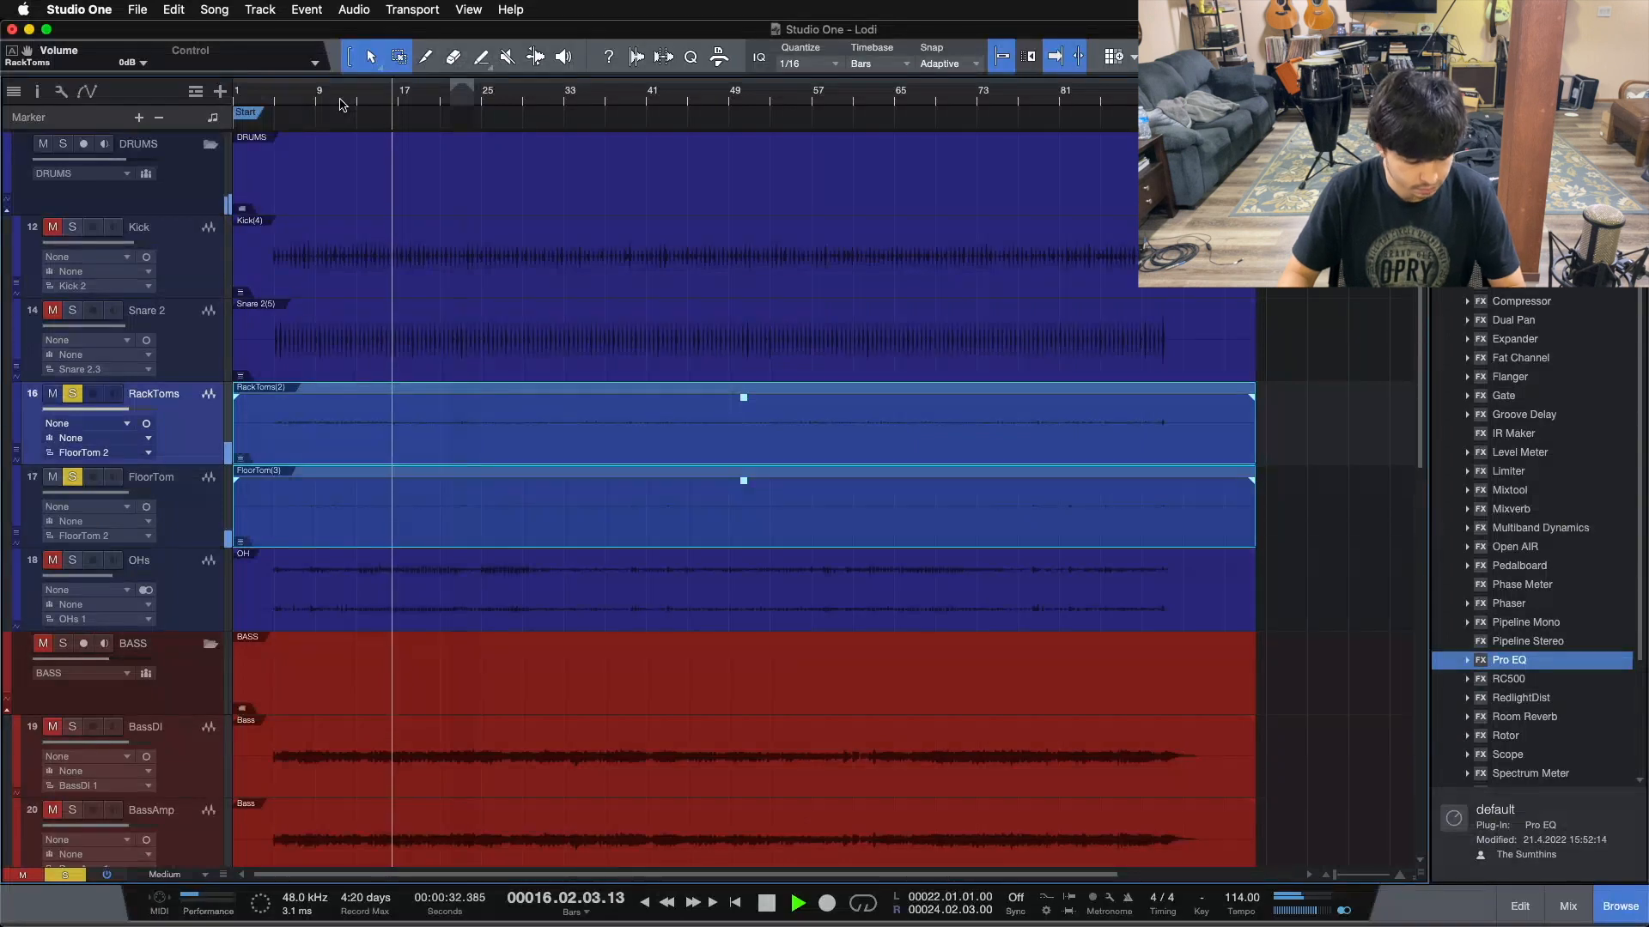
pyautogui.press('F3')
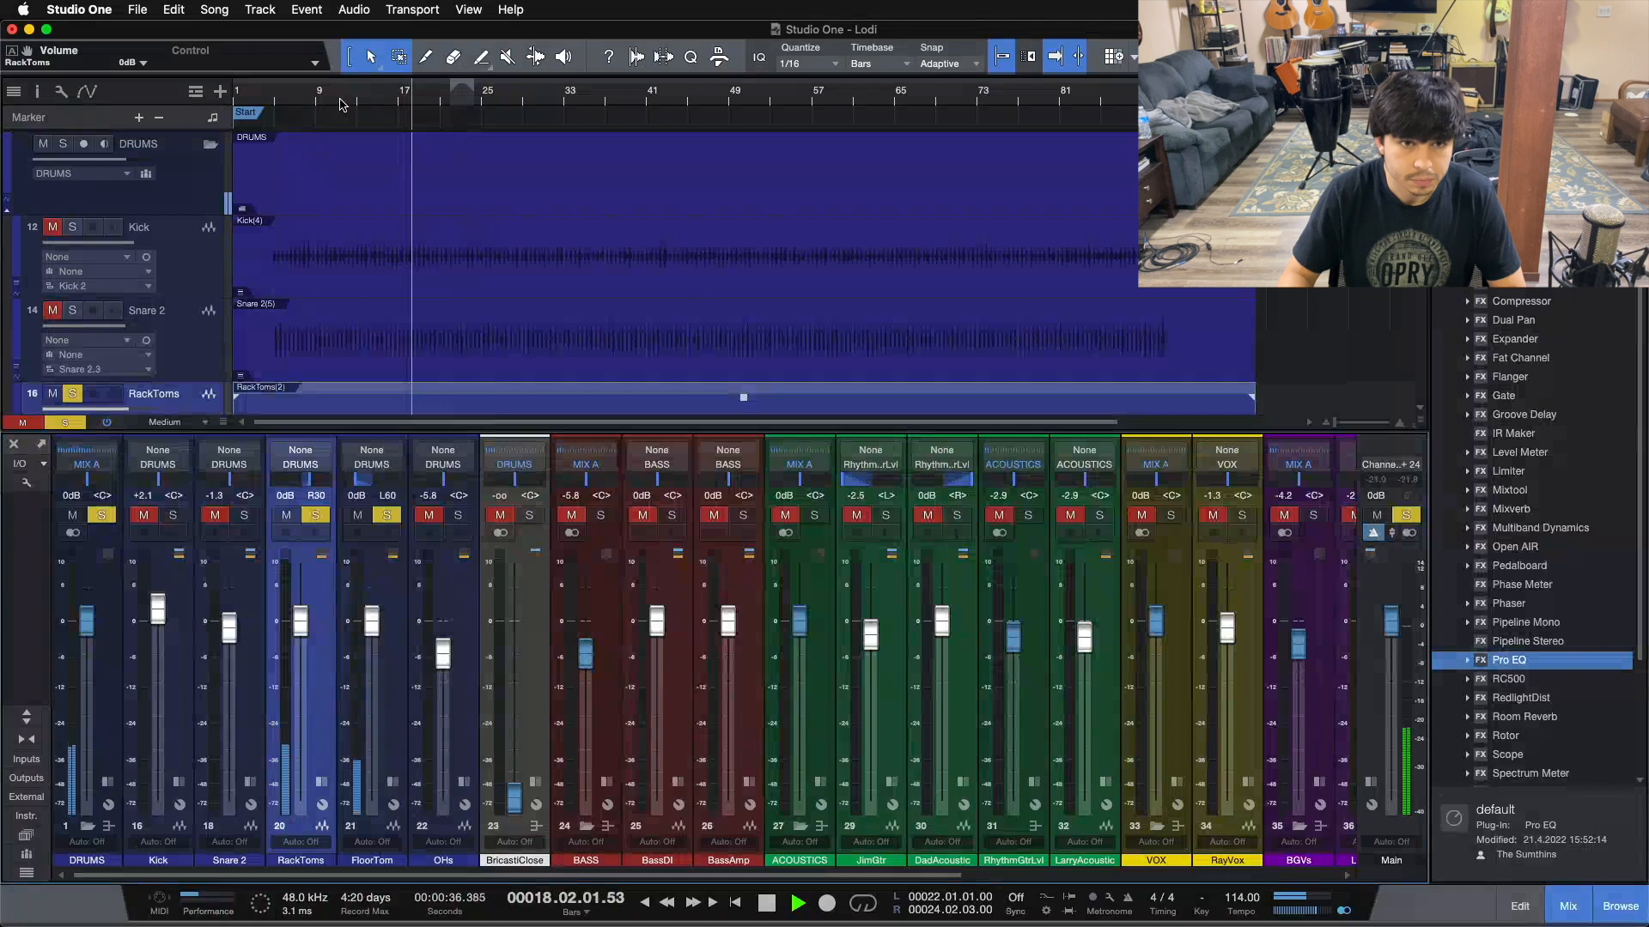
pyautogui.scroll(-3, 623, 208)
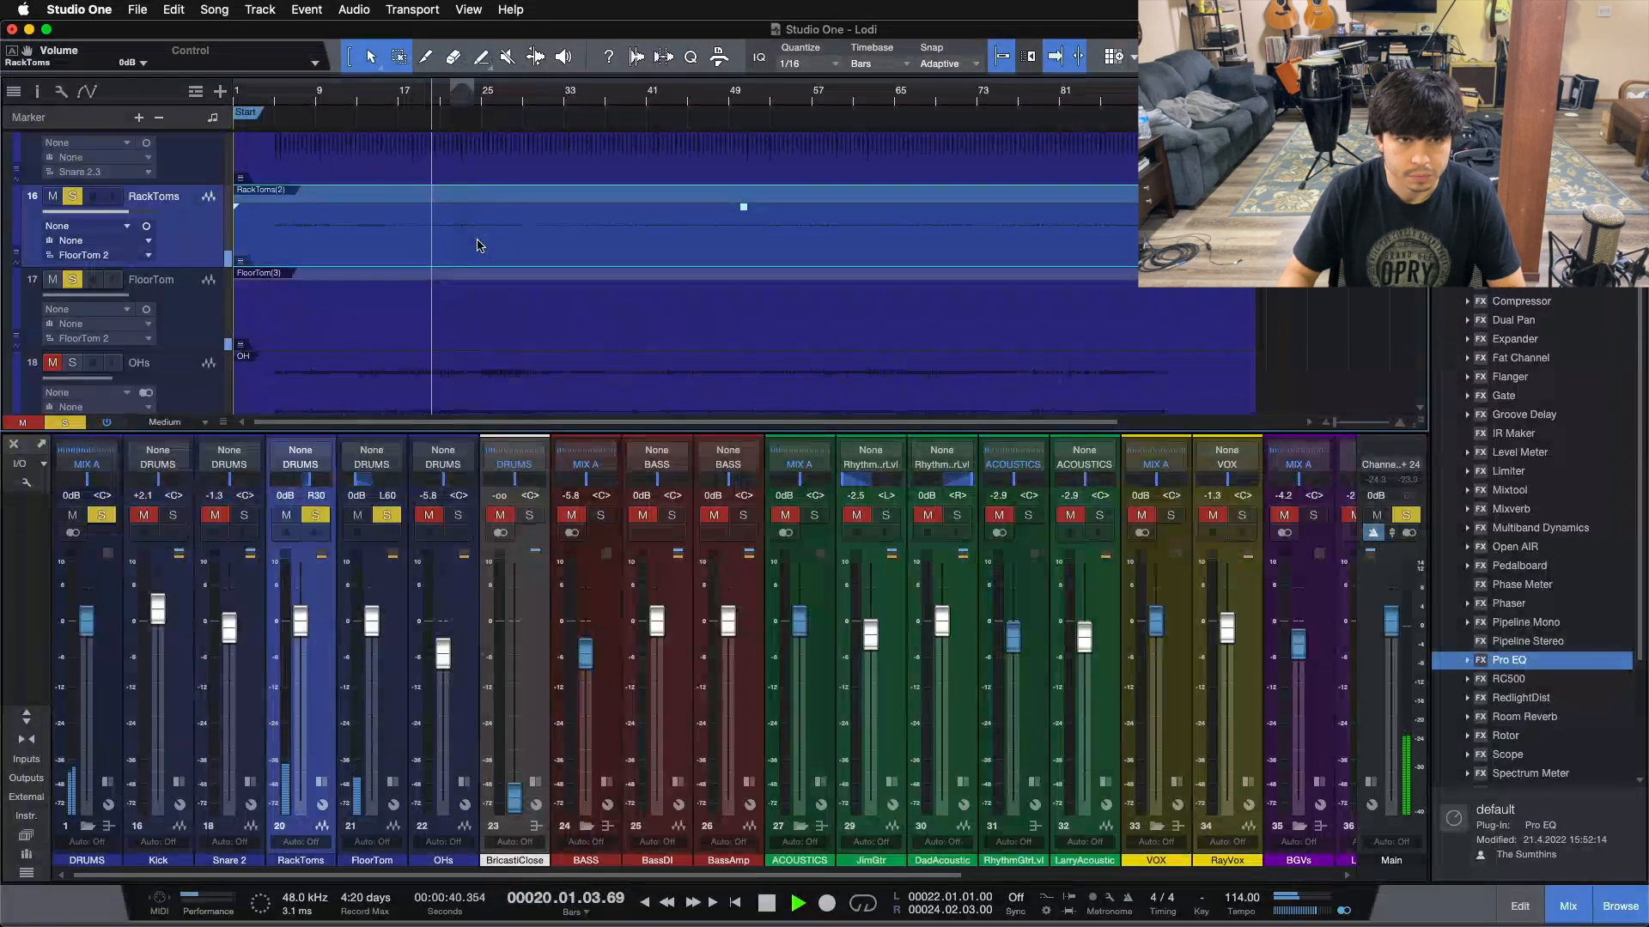
pyautogui.click(326, 96)
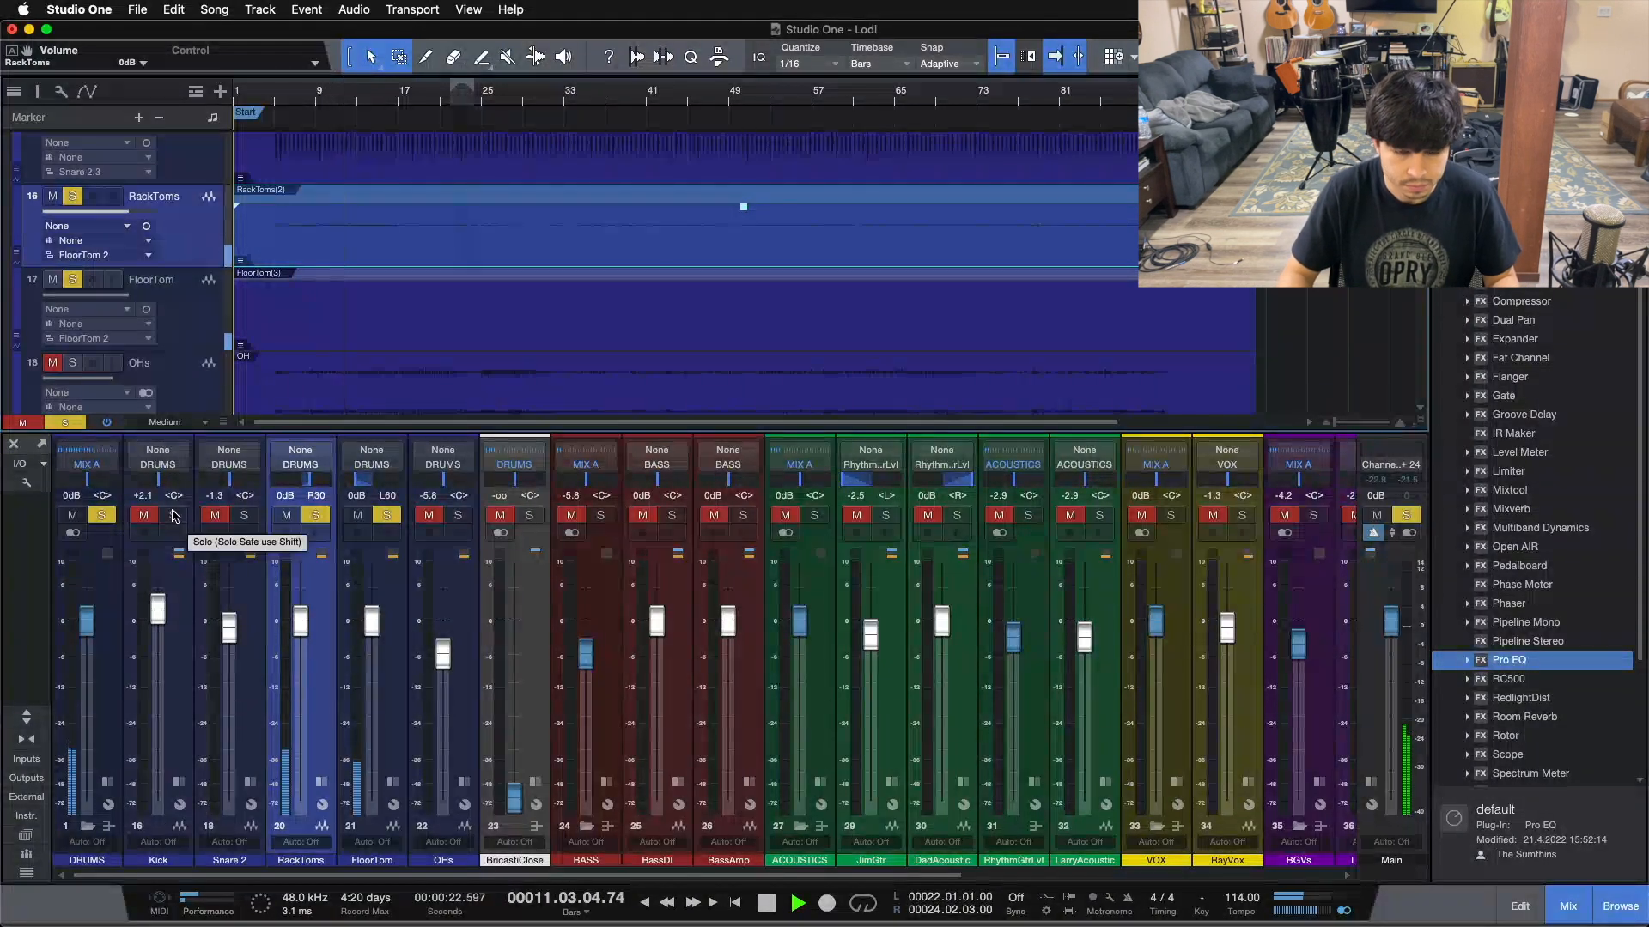
pyautogui.press('F3')
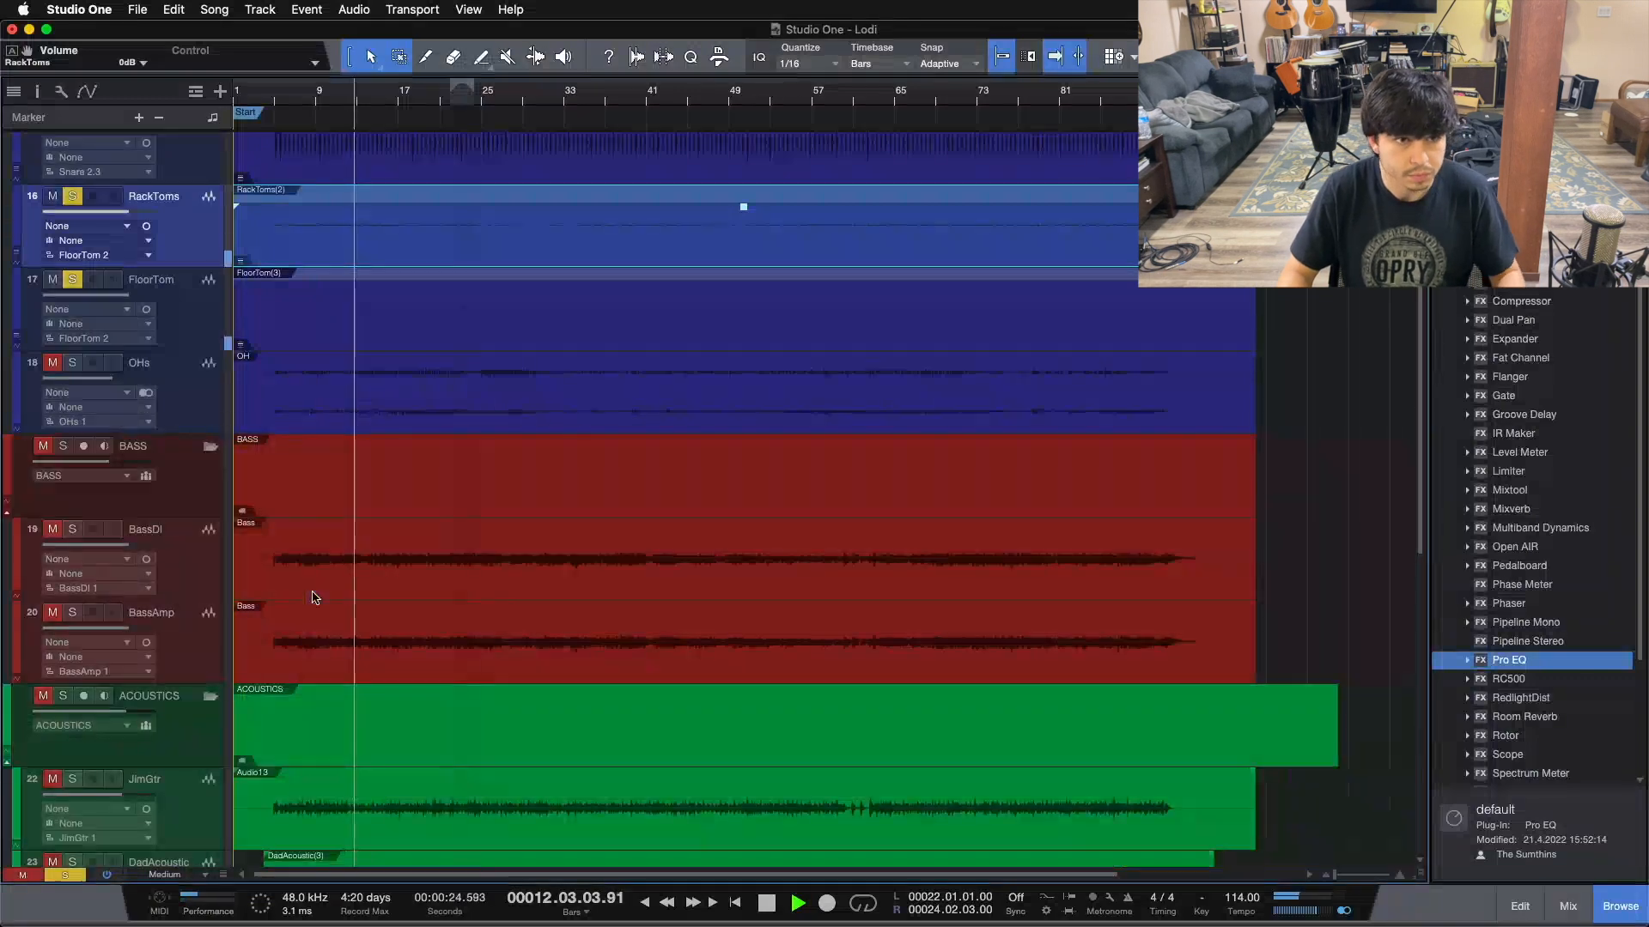
pyautogui.scroll(3, 310, 589)
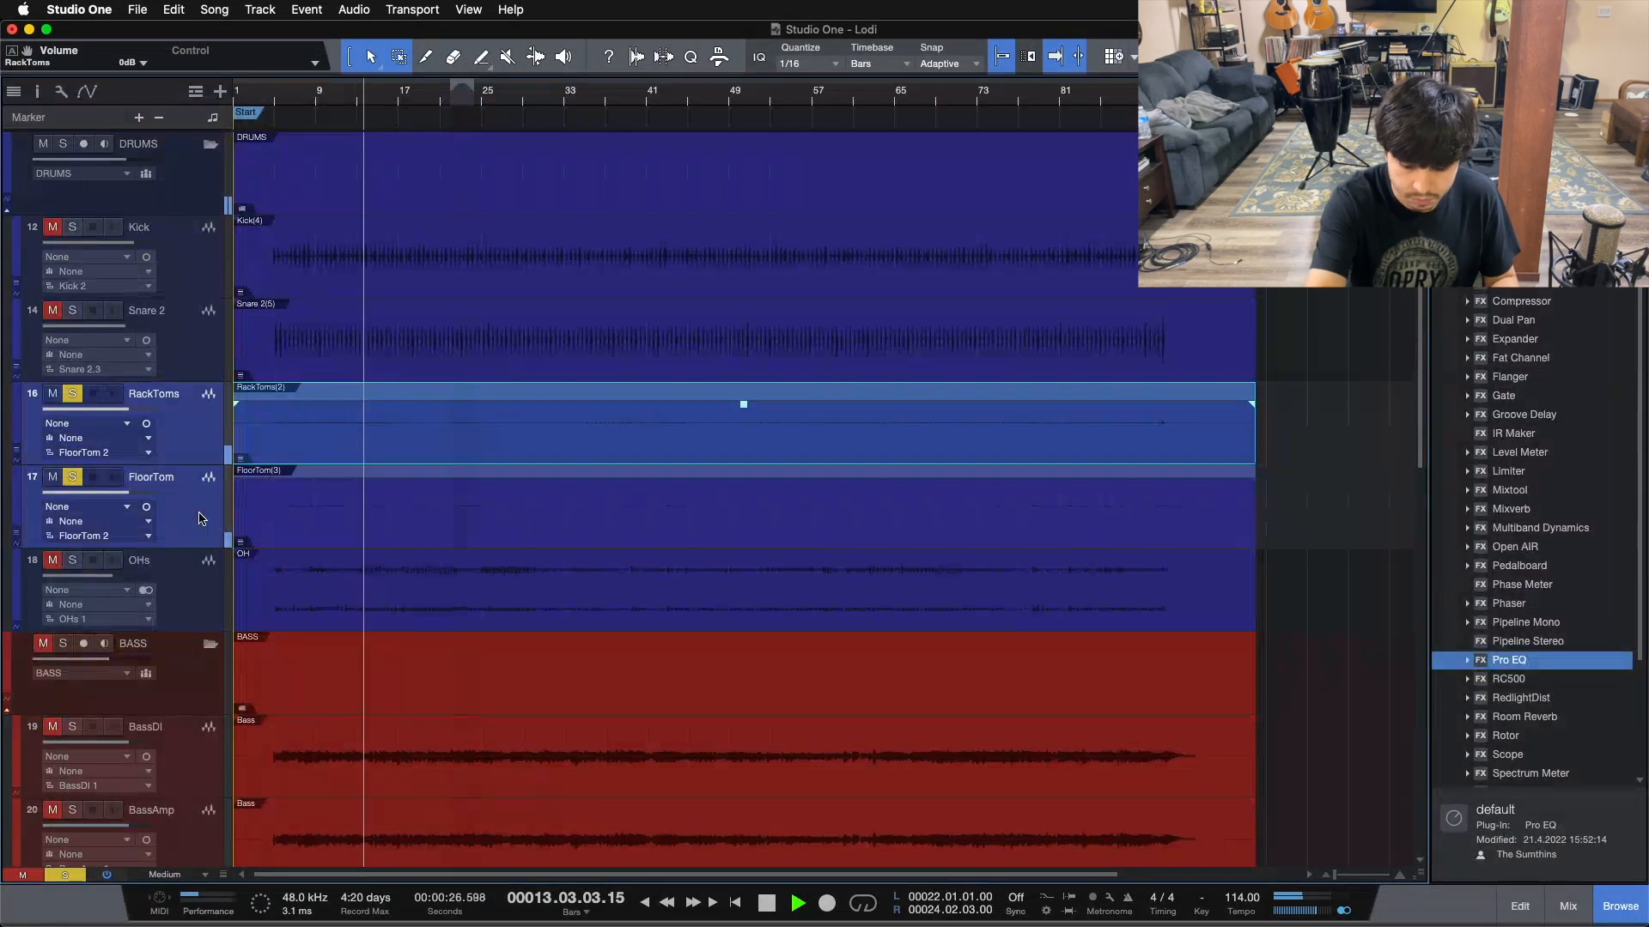
pyautogui.press('space')
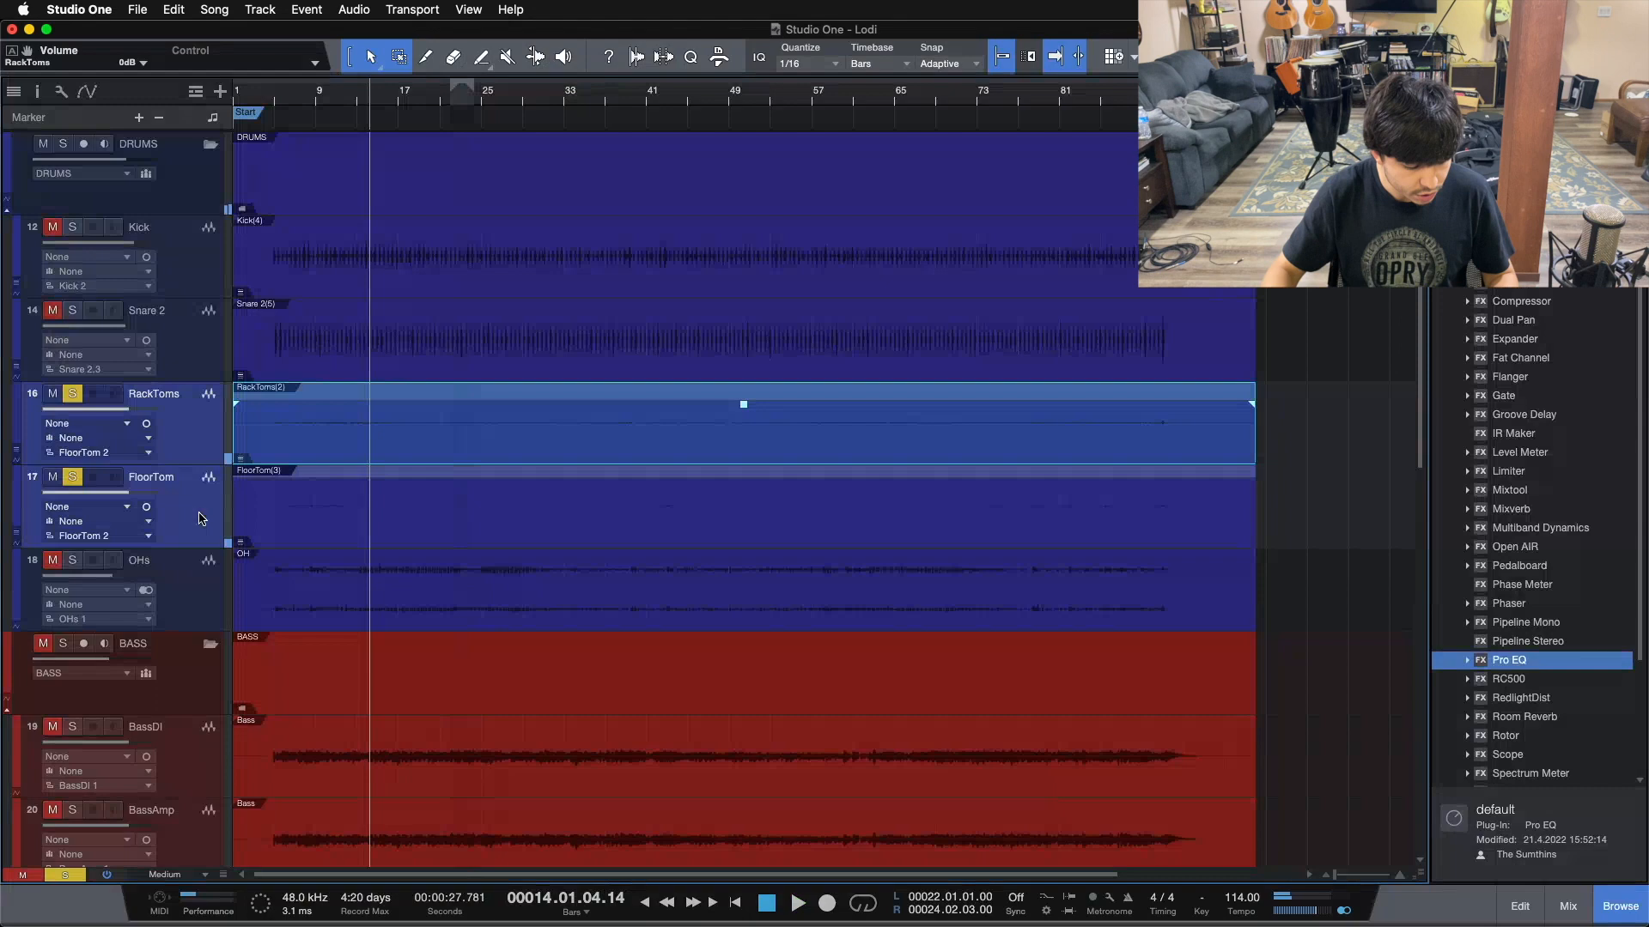
# - Check the RackToms and FloorTom fader levels in the mixer, selecting the FloorTom channel
pyautogui.press('F3')
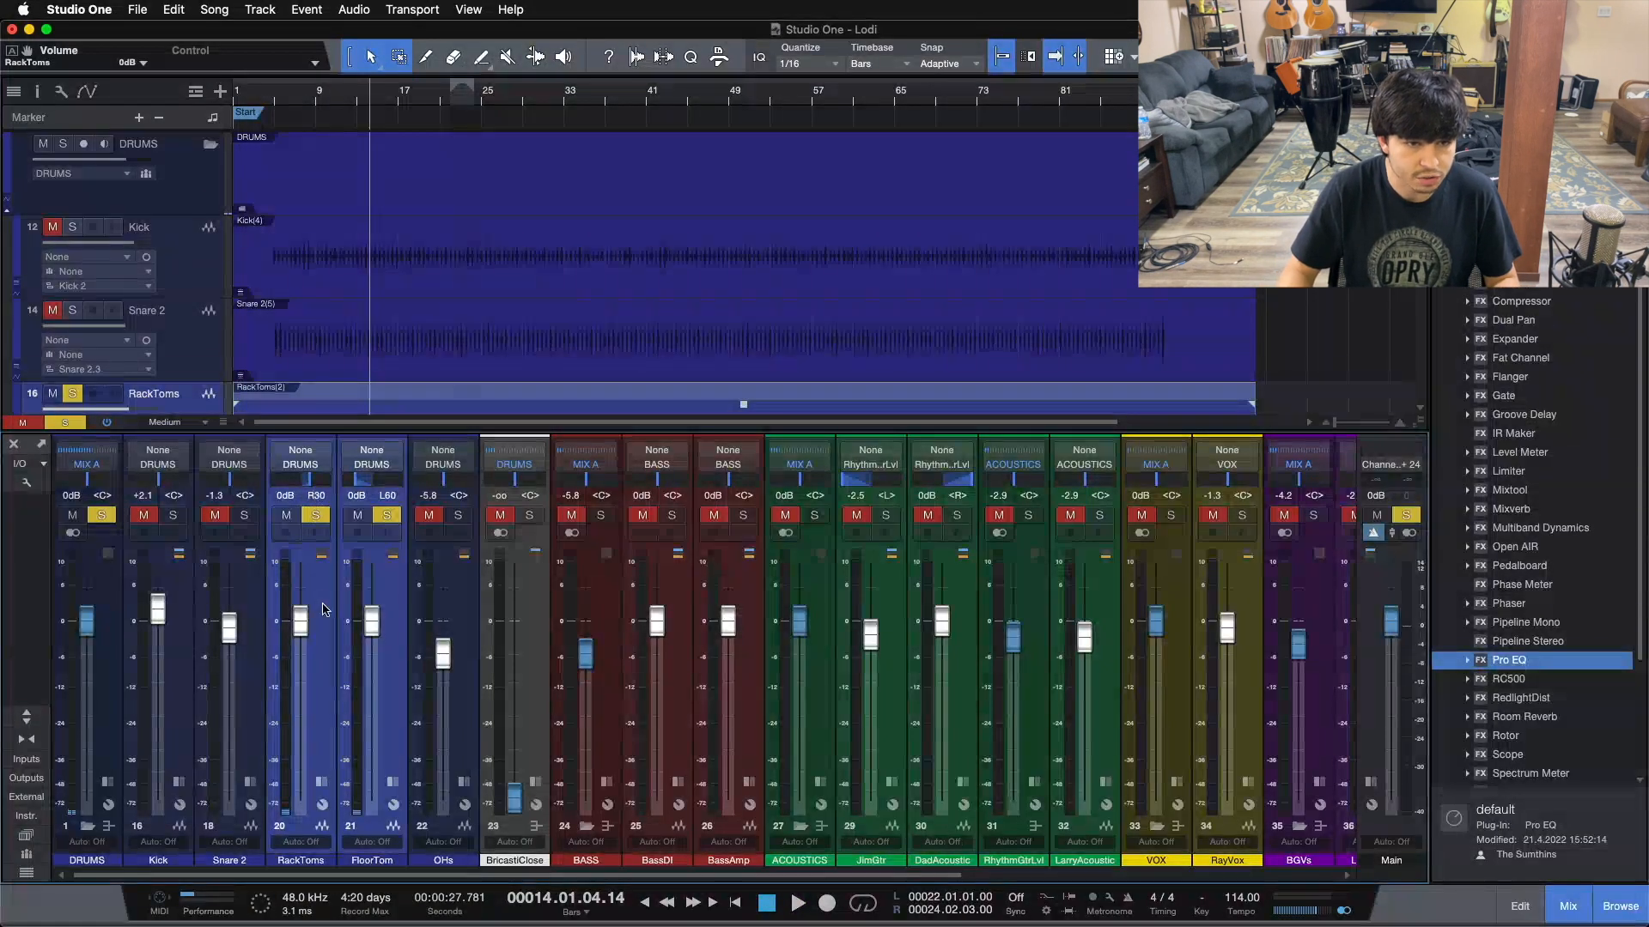
pyautogui.click(398, 610)
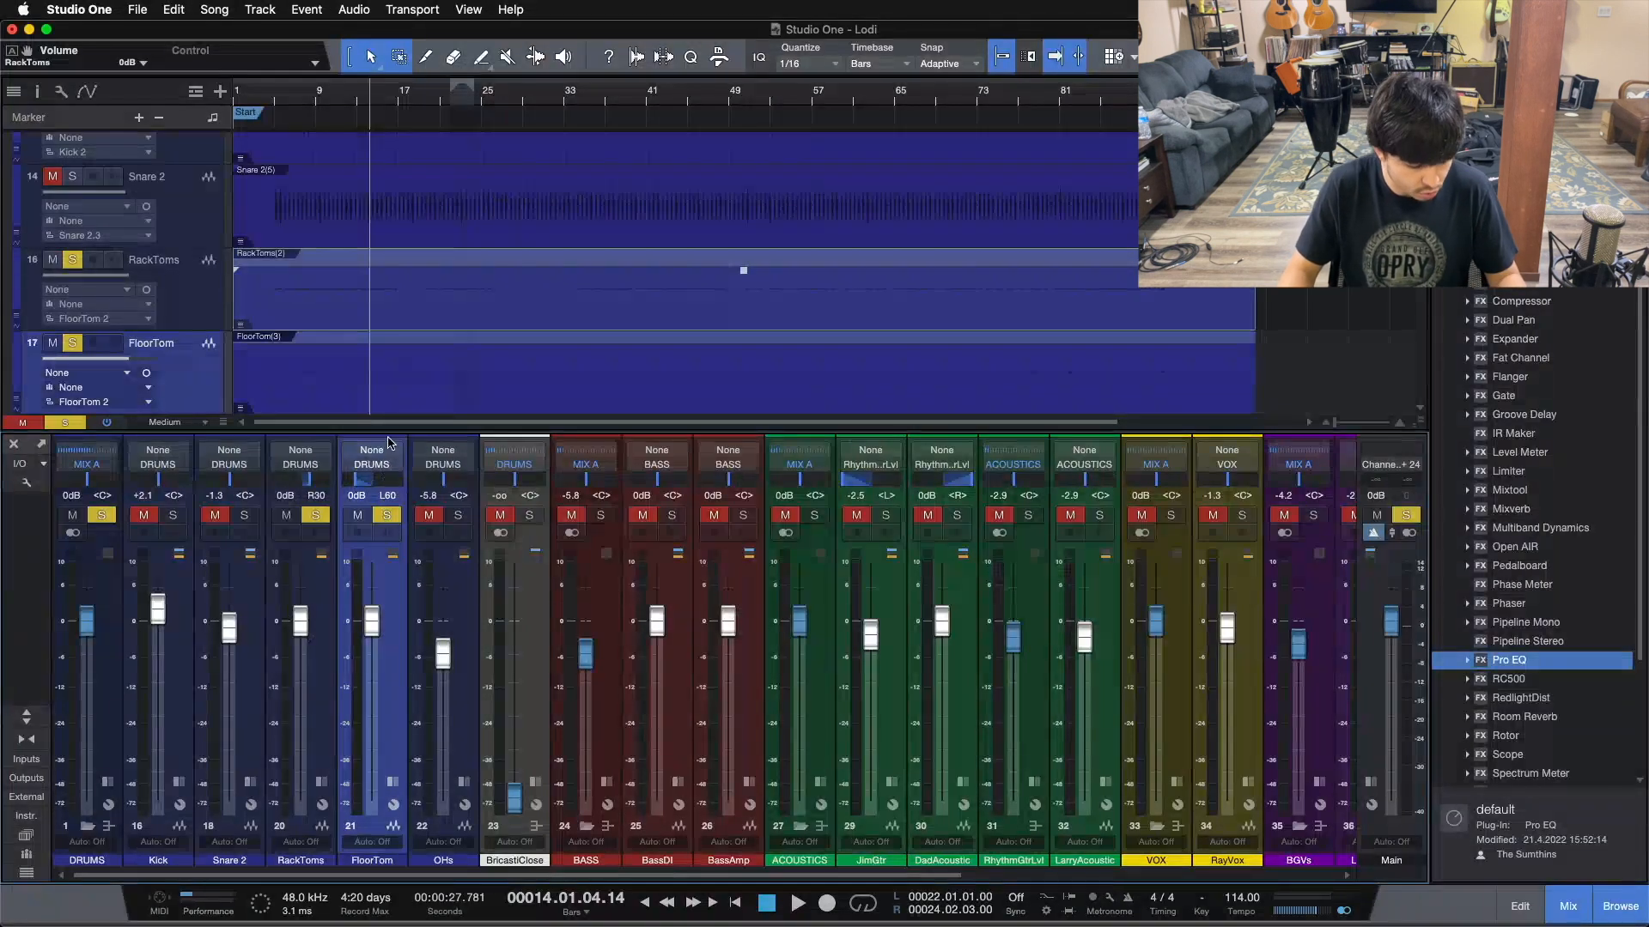
pyautogui.press('F3')
pyautogui.scroll(2, 343, 434)
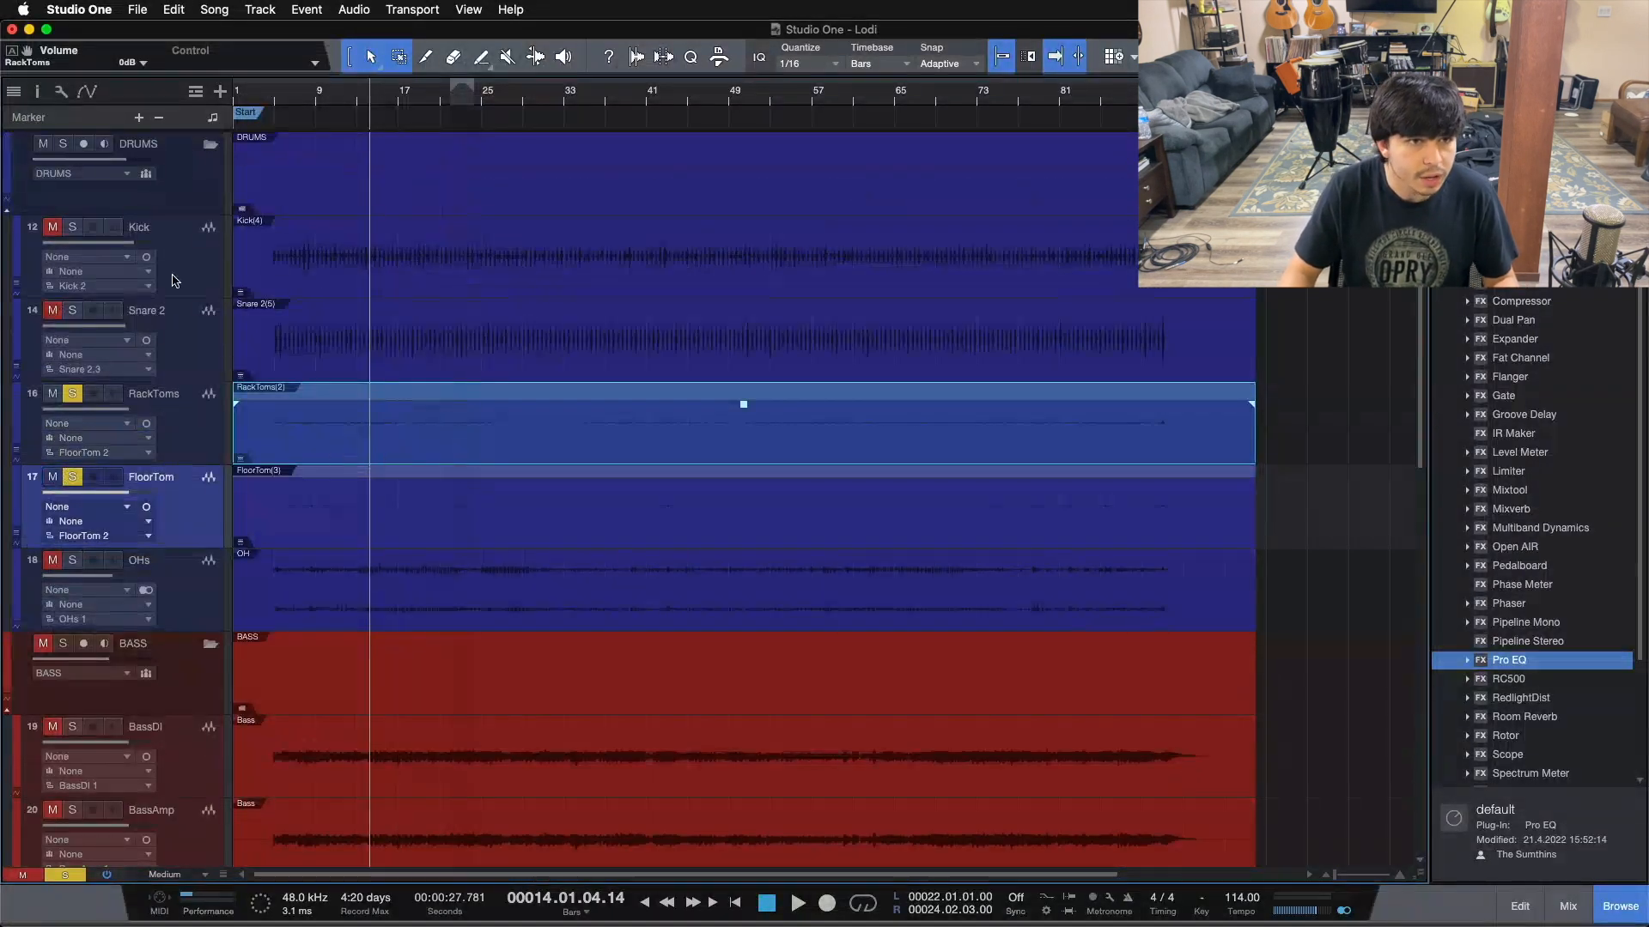
# - Inspect the gain settings of the RackToms and FloorTom audio events in the track inspector, and hide the inspector
pyautogui.click(292, 426)
pyautogui.click(37, 91)
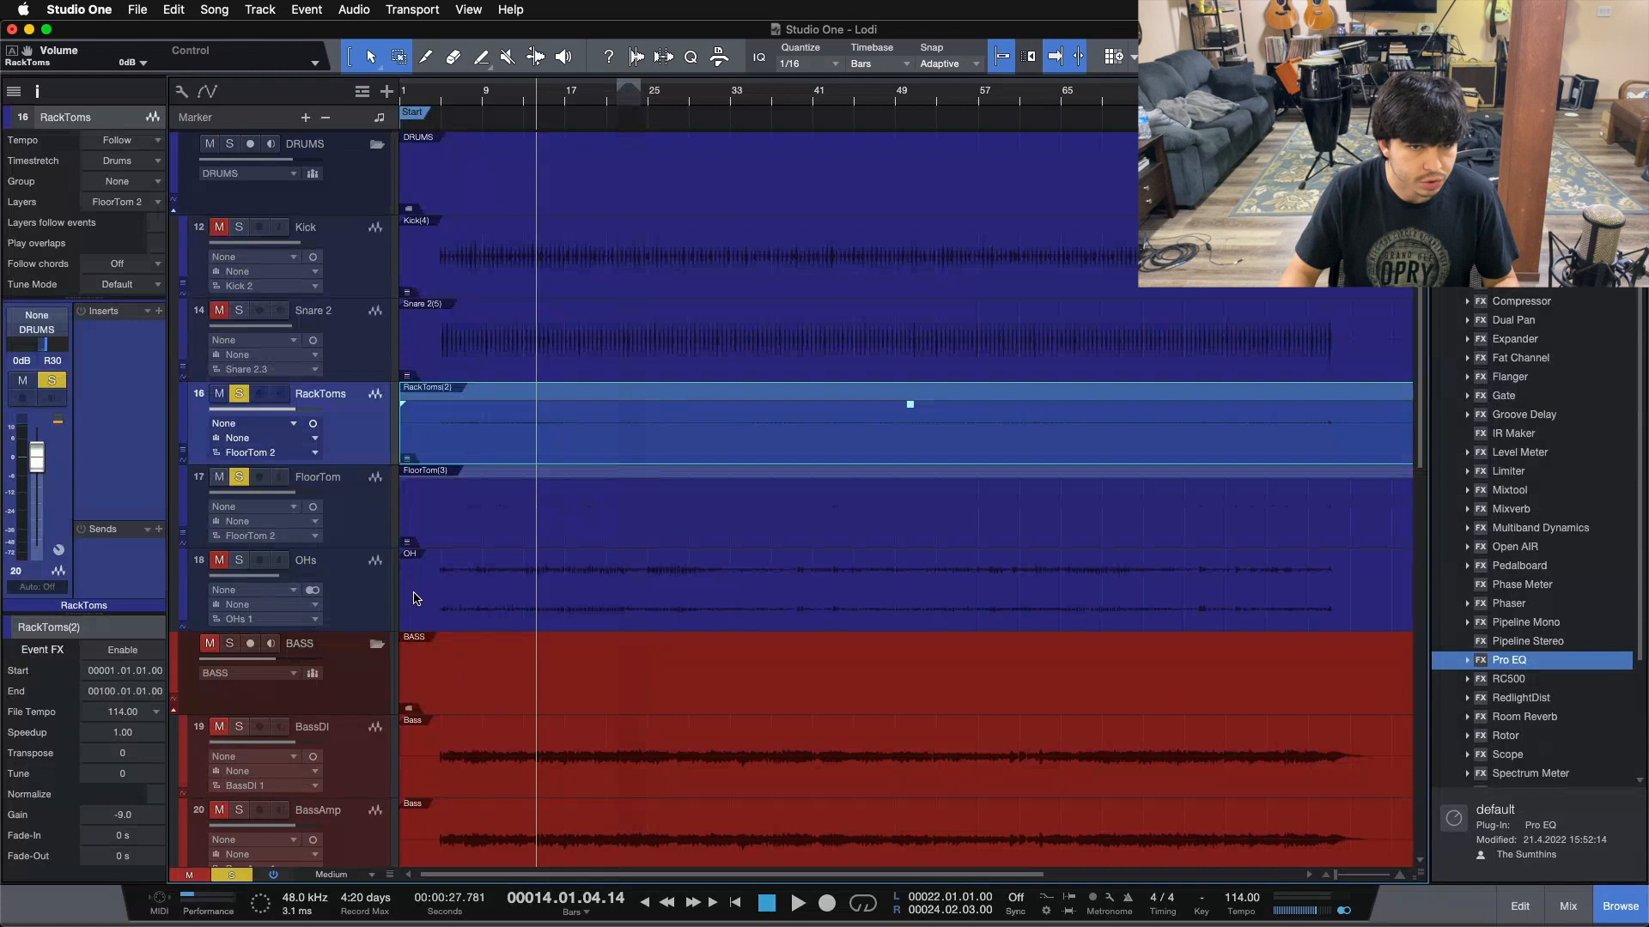
pyautogui.click(461, 520)
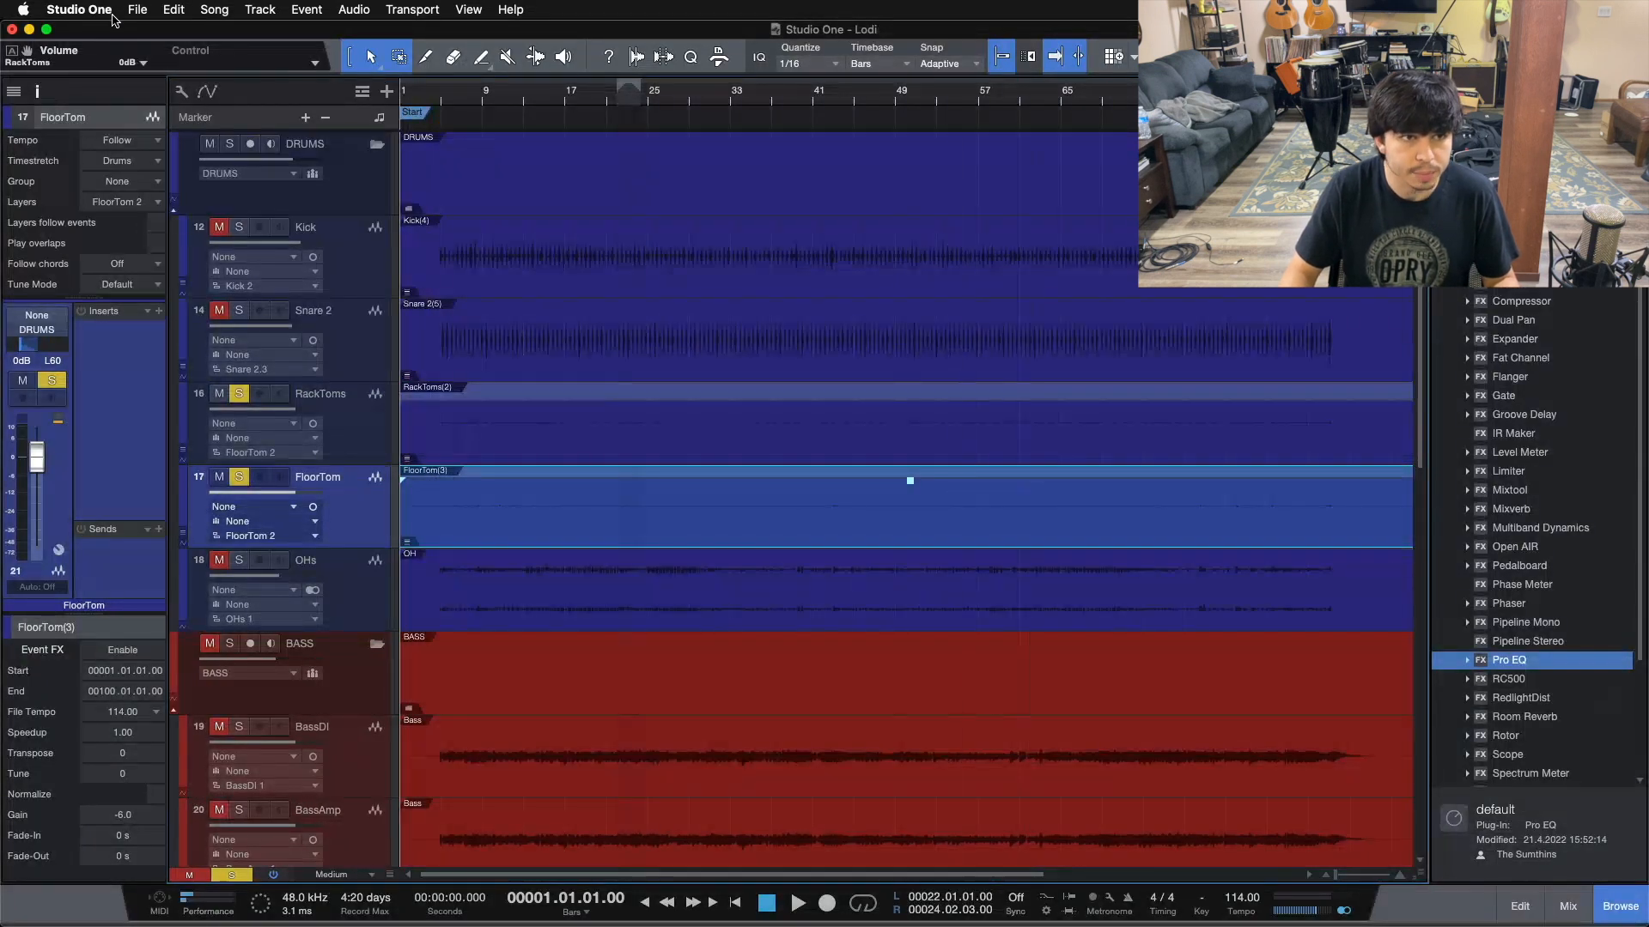
pyautogui.click(38, 91)
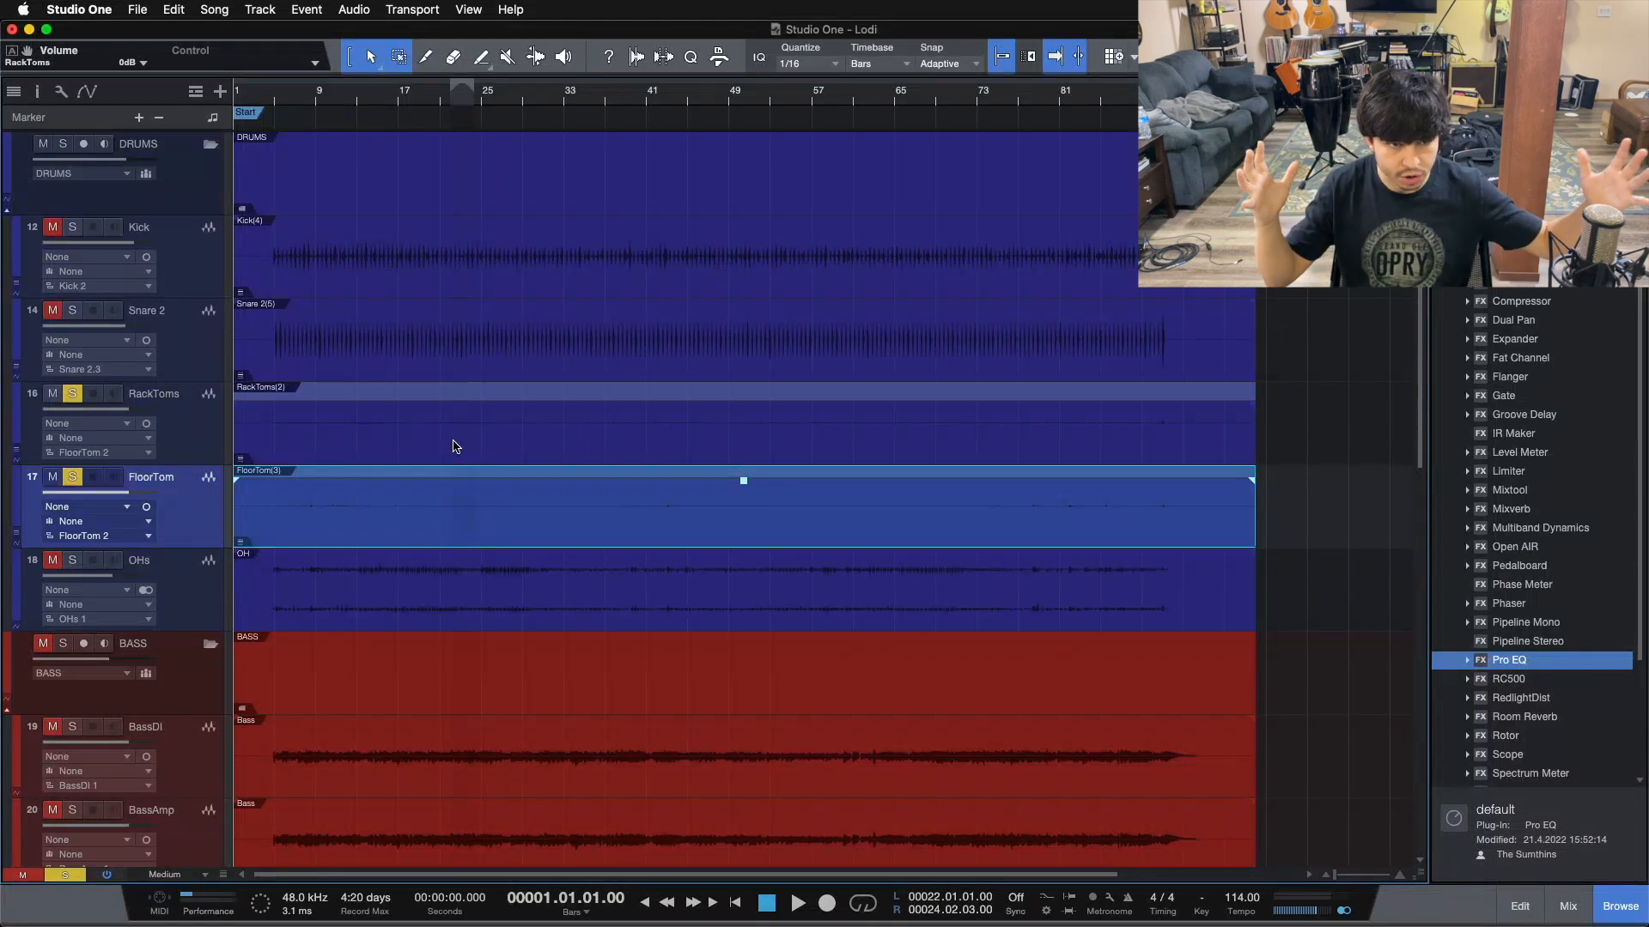
# - Set the playback position to bar 10, turn off solo on RackToms and FloorTom, and select both tracks
pyautogui.click(323, 101)
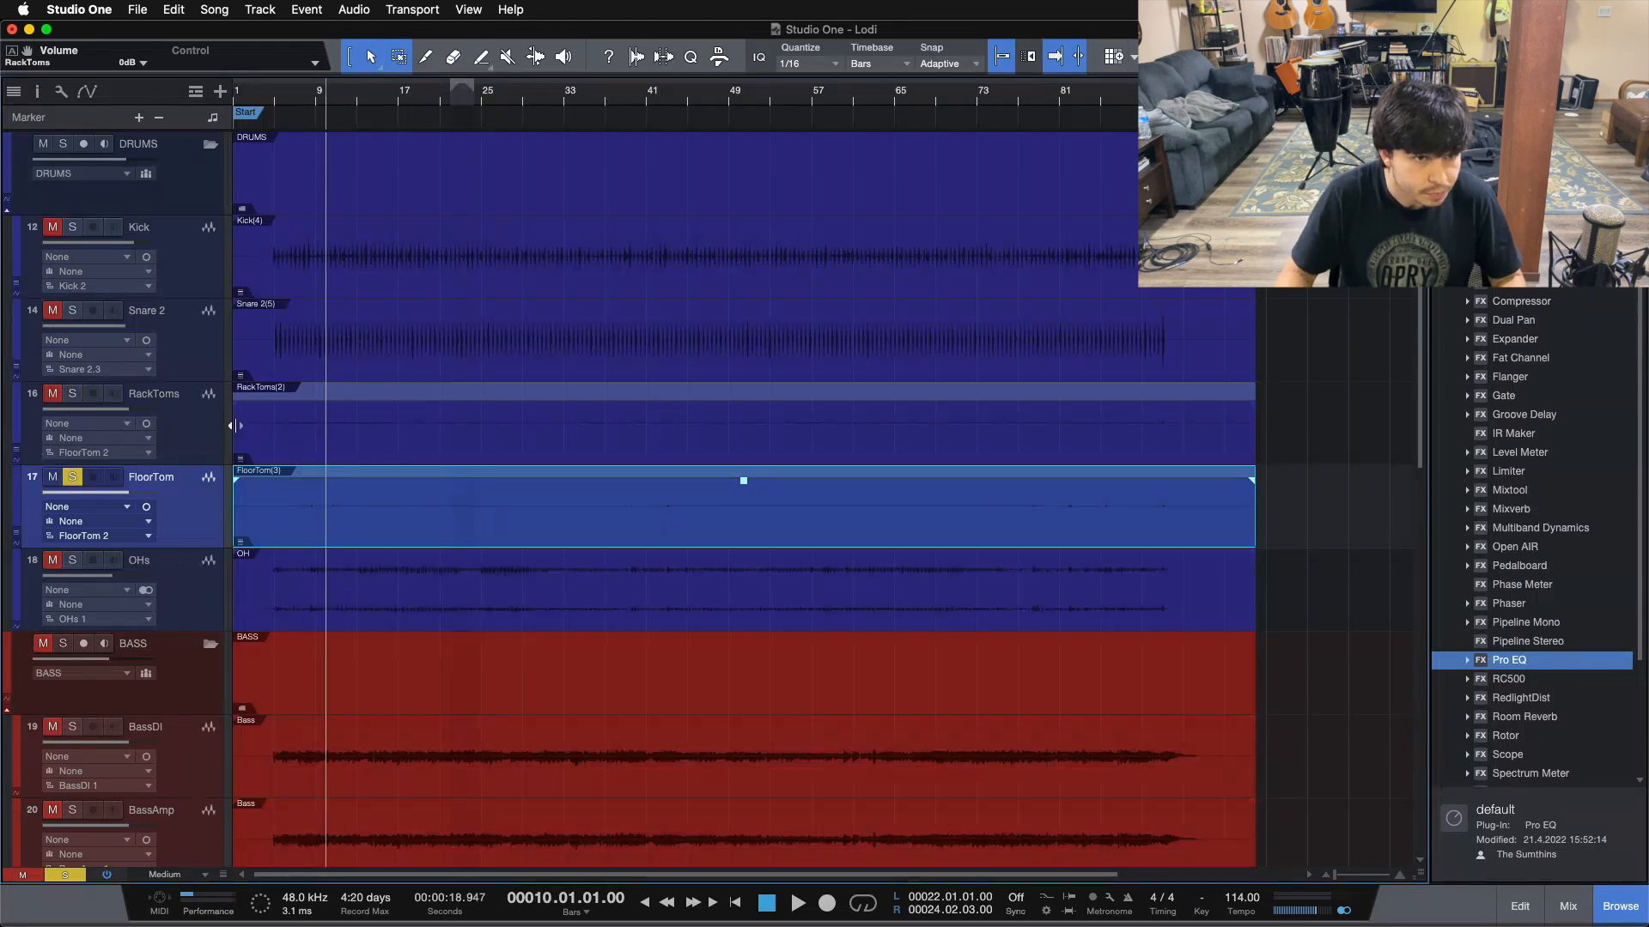
pyautogui.click(73, 393)
pyautogui.click(198, 447)
pyautogui.keyDown('shift'); pyautogui.click(200, 515); pyautogui.keyUp('shift')
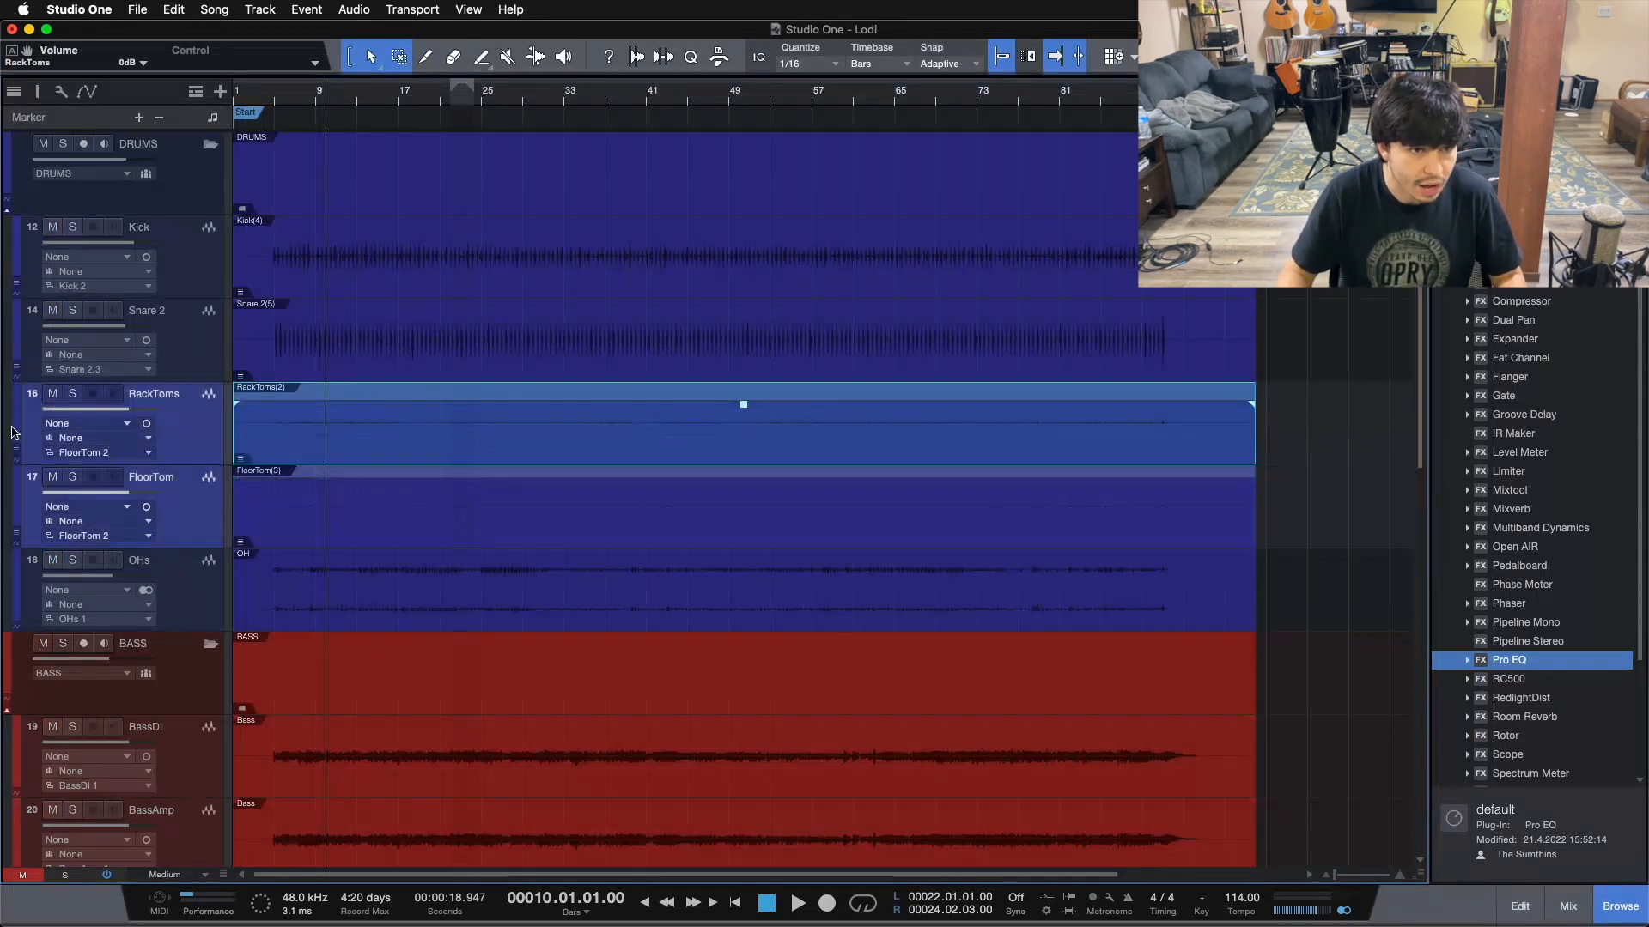
# - Play the full mix from bar 10 while repeatedly muting and unmuting RackToms and FloorTom together, and stop with both unmuted
pyautogui.click(55, 395)
pyautogui.click(54, 395)
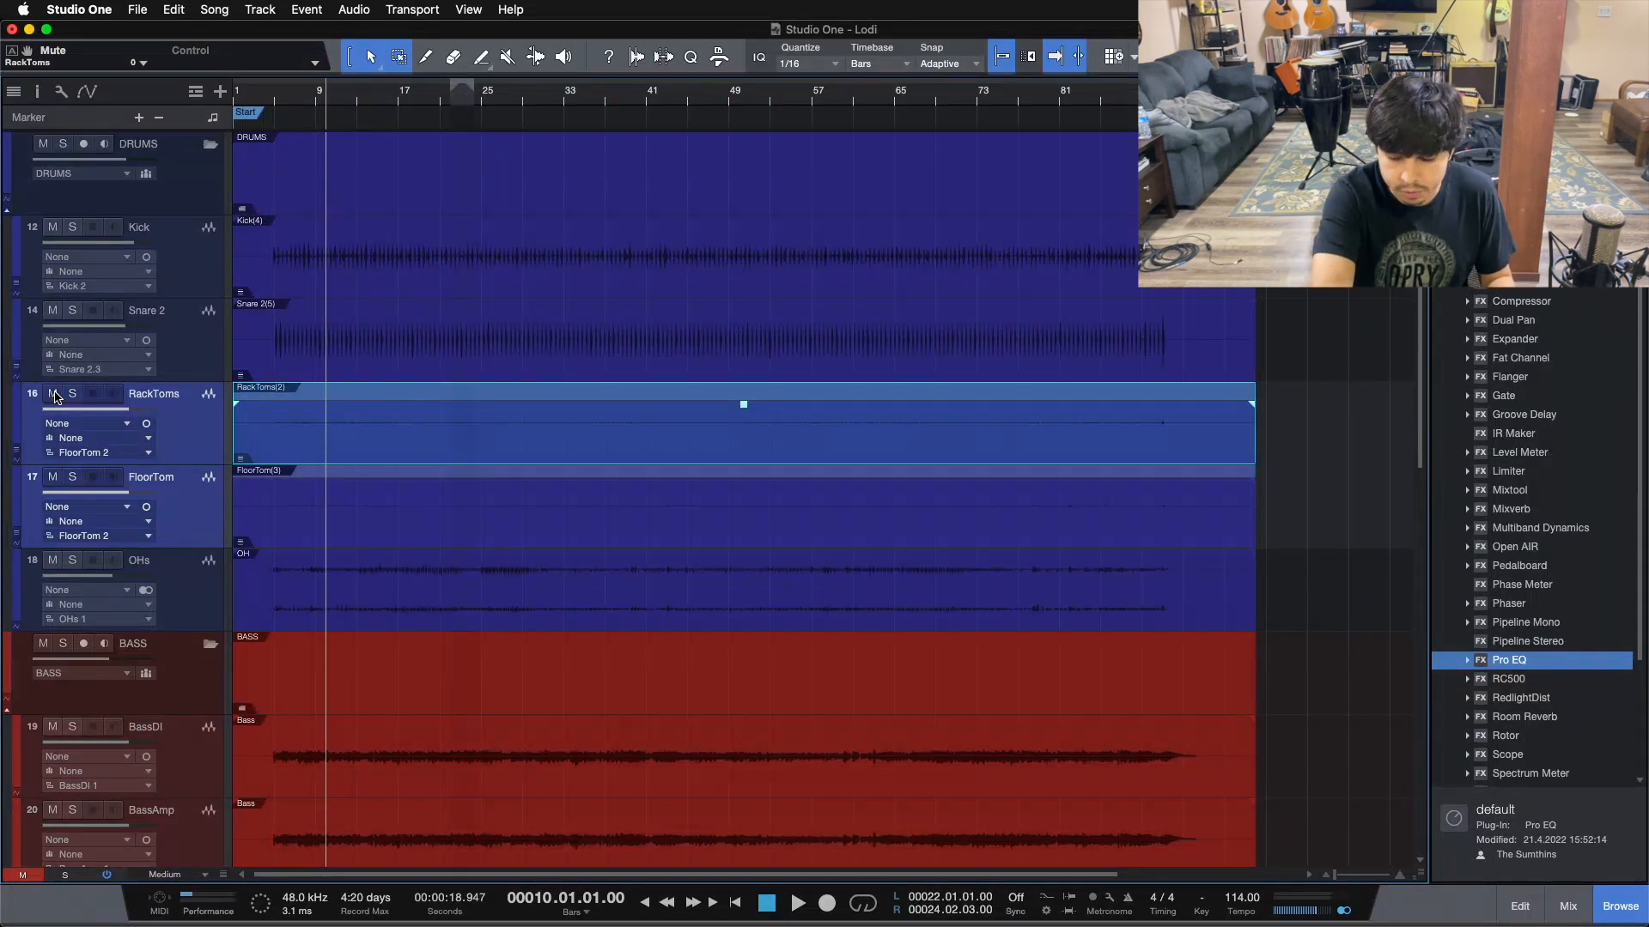
pyautogui.press('space')
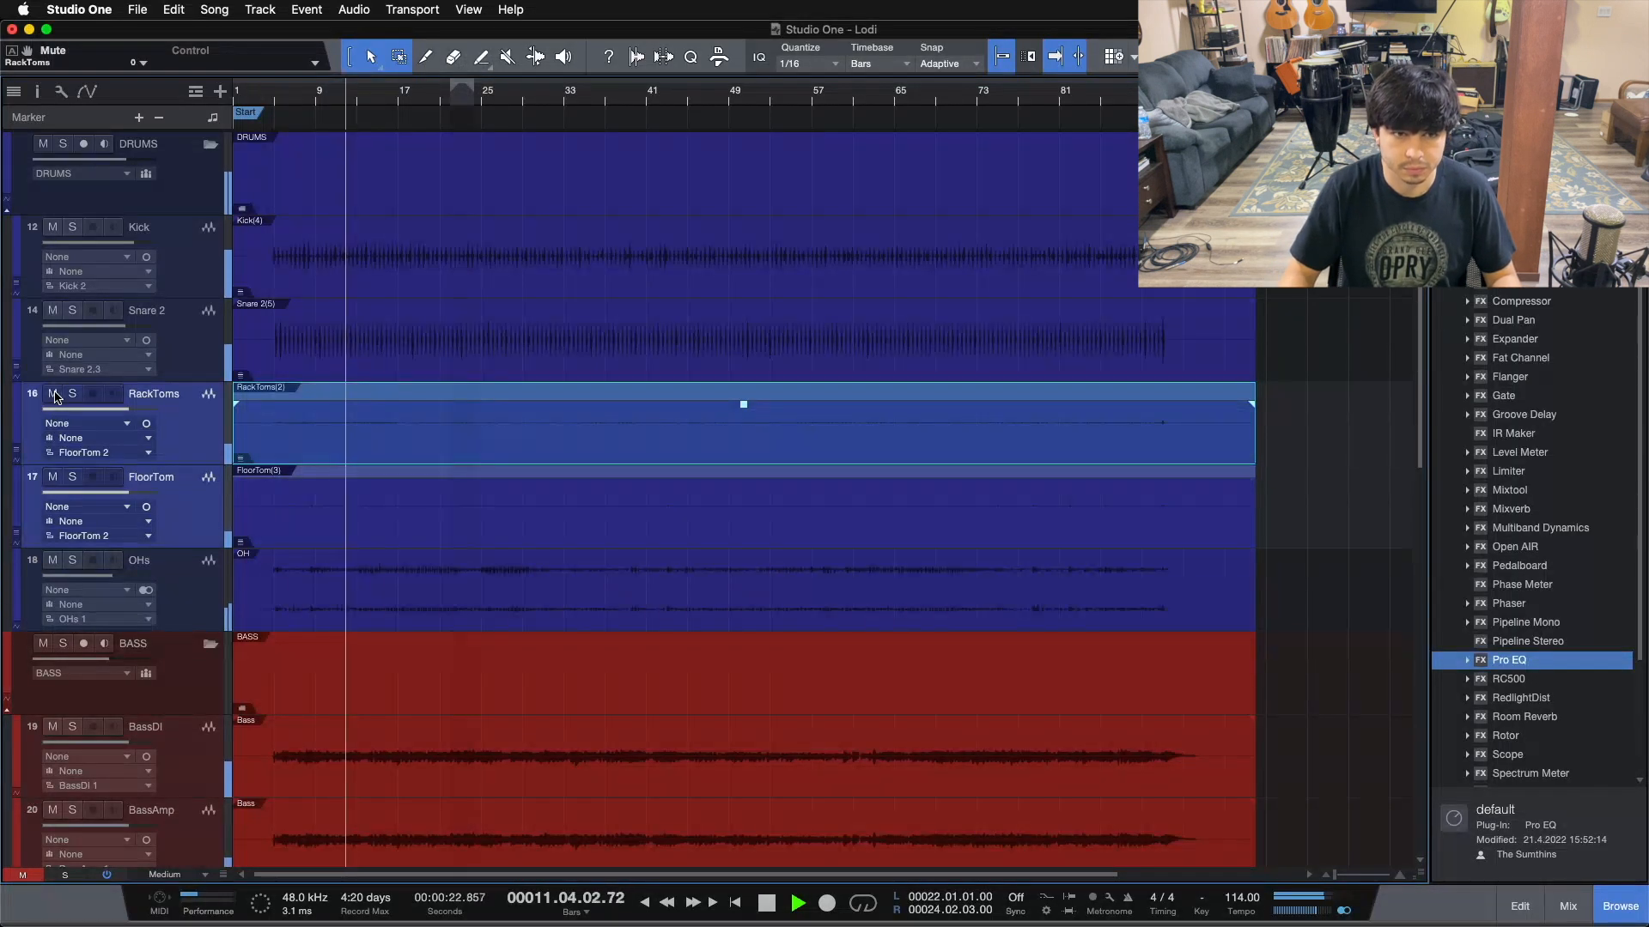
pyautogui.click(53, 394)
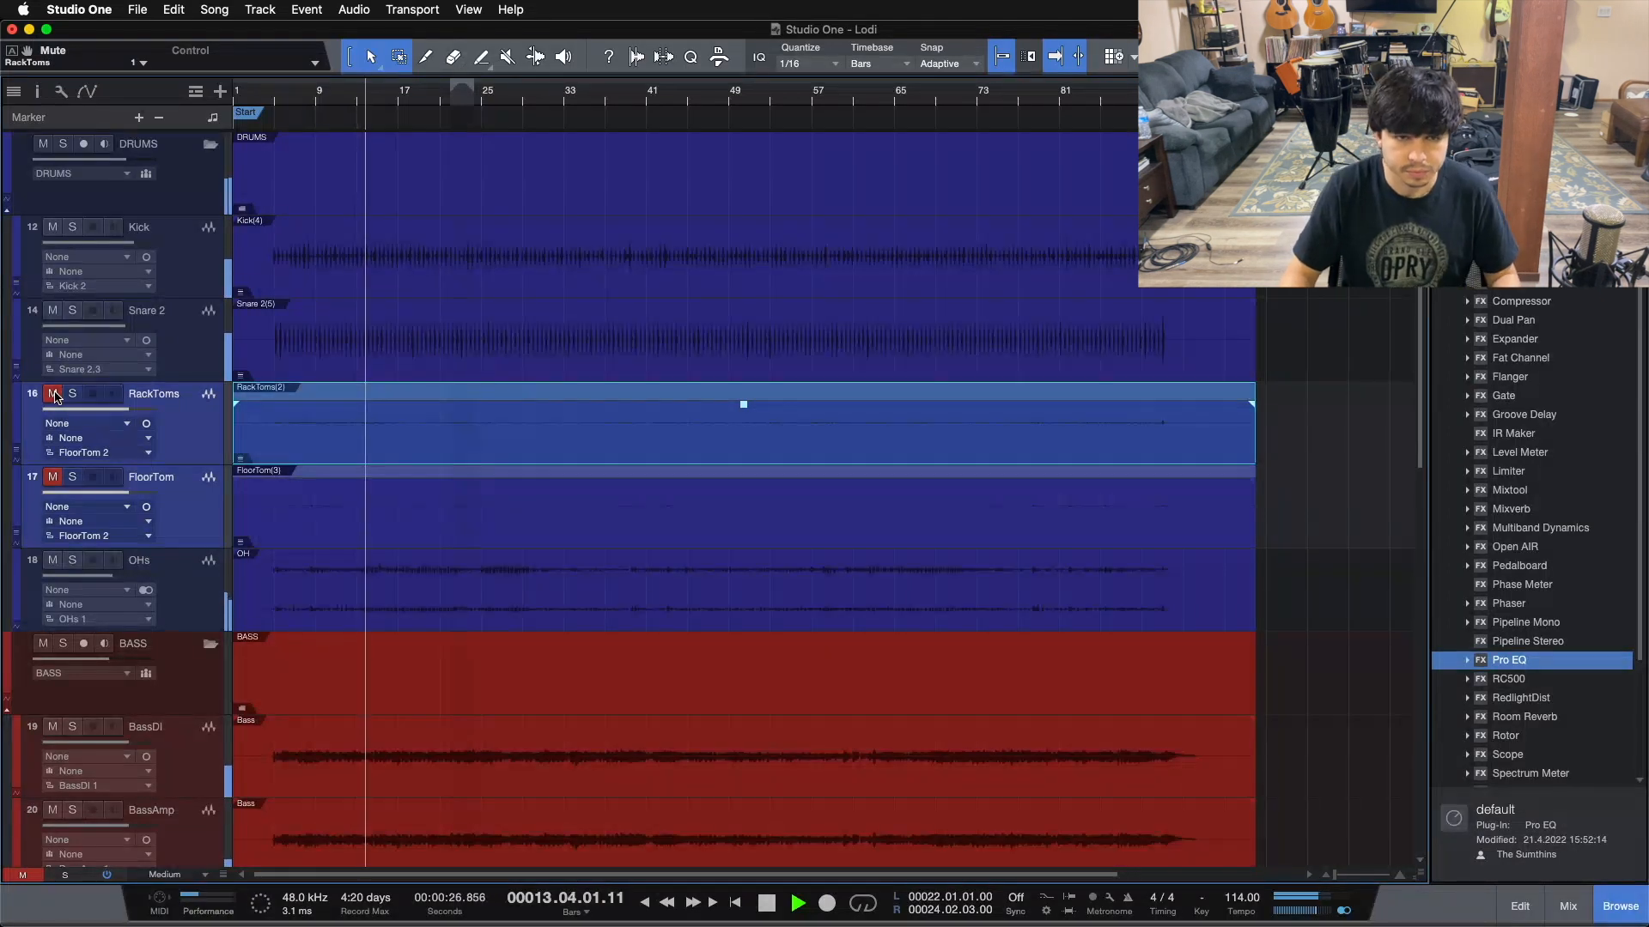
pyautogui.click(53, 394)
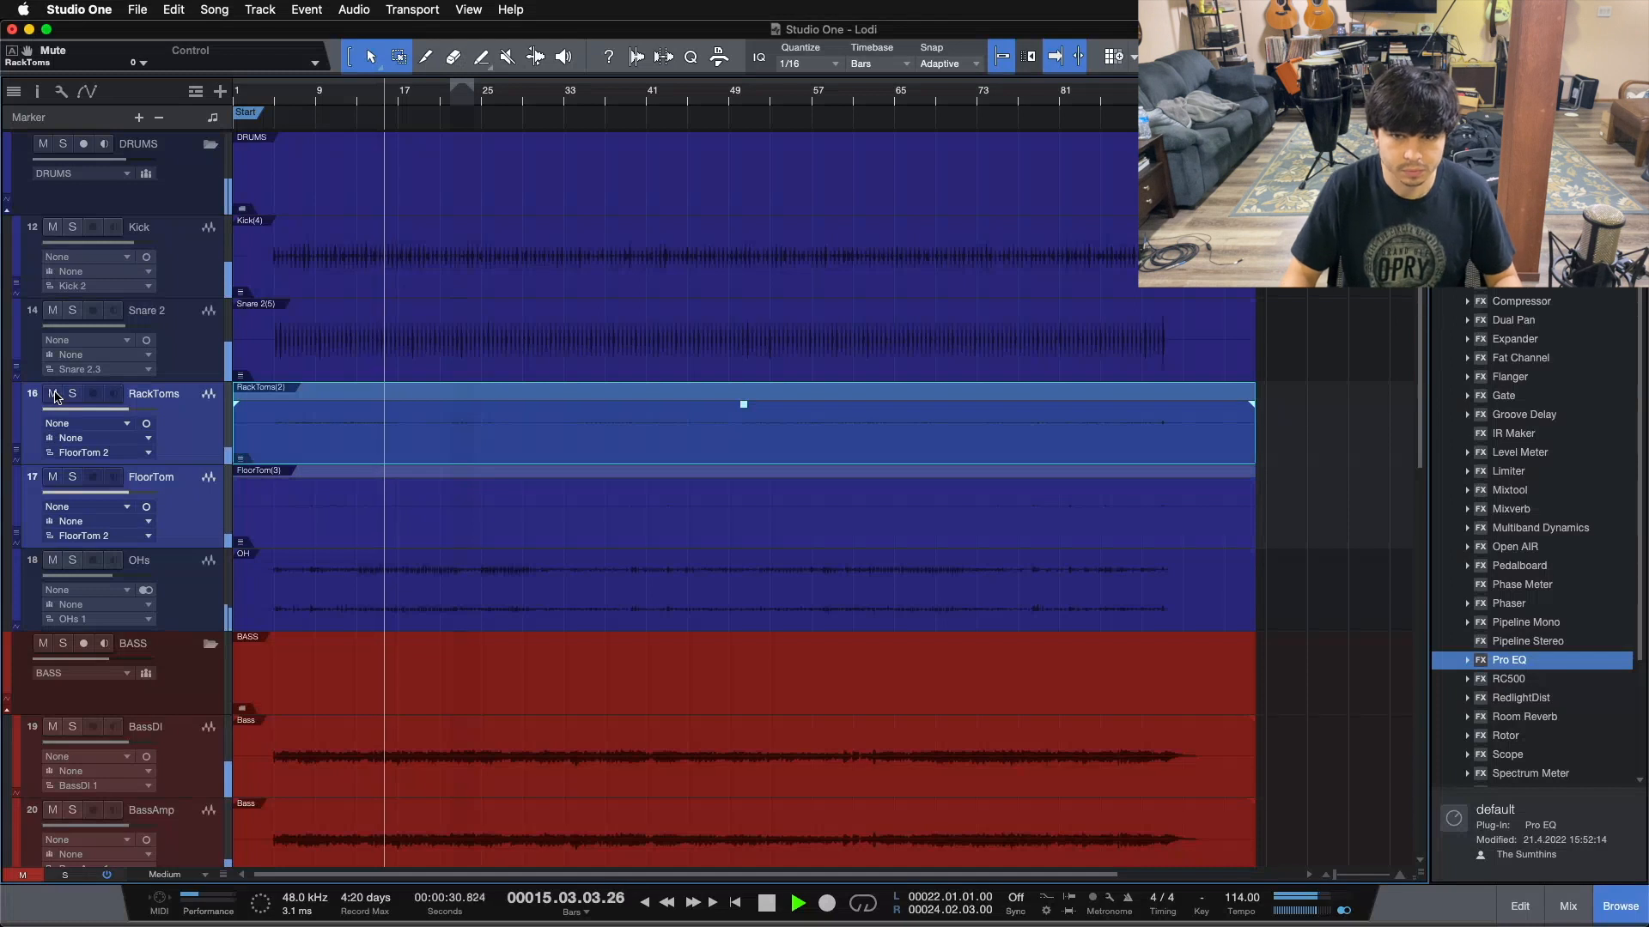
pyautogui.click(53, 394)
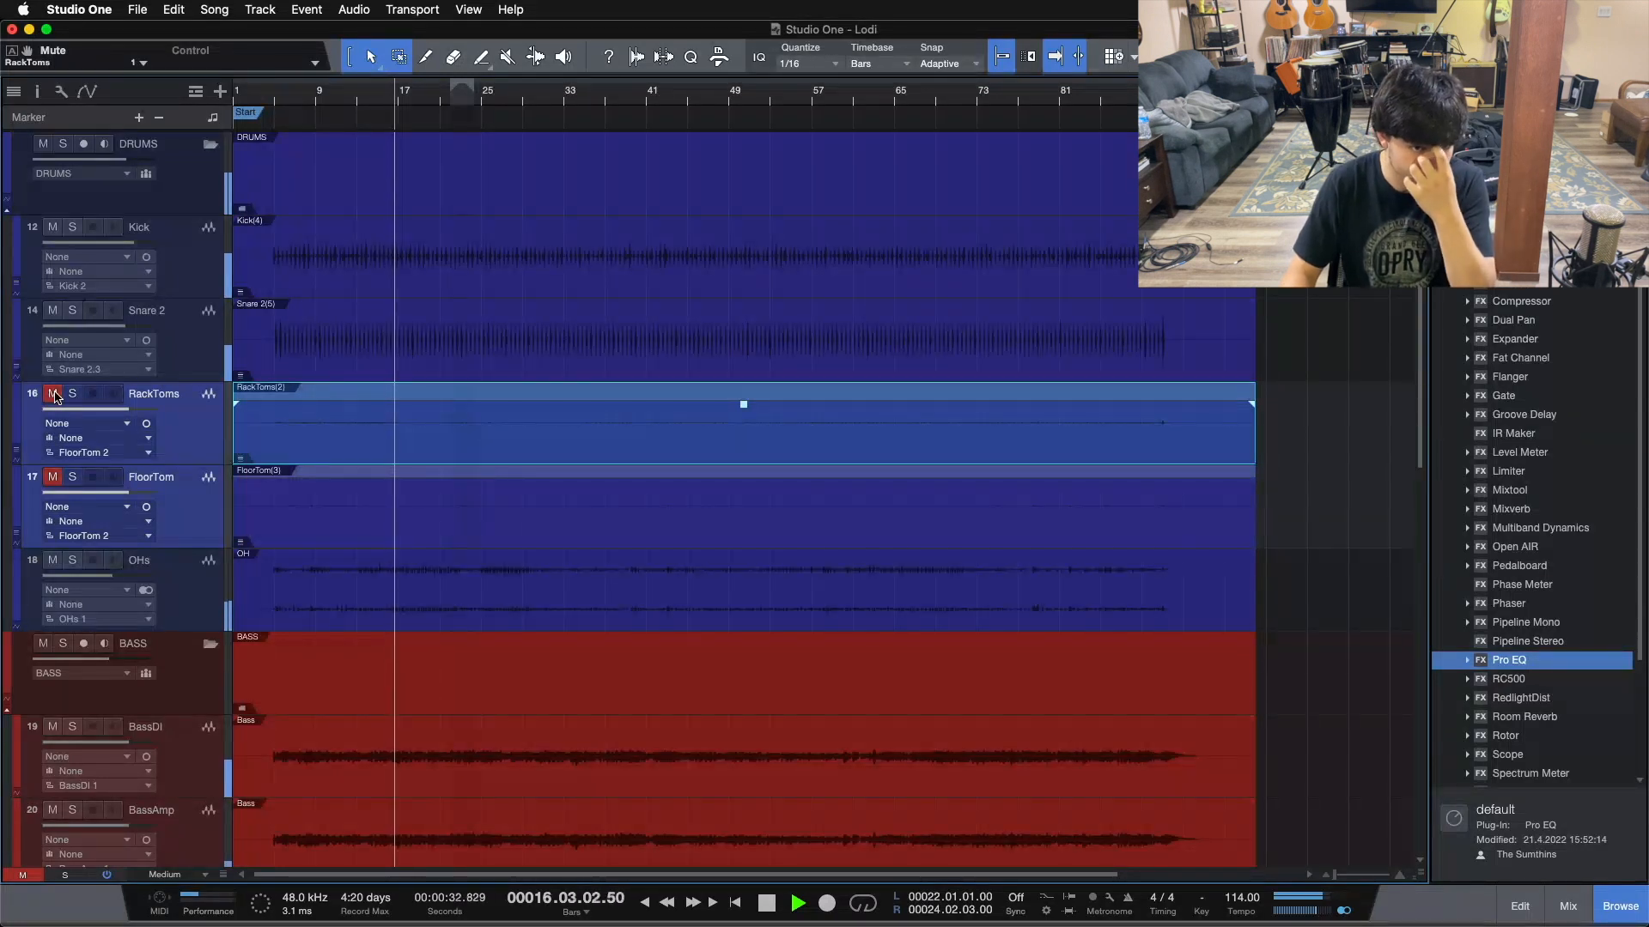
pyautogui.click(54, 394)
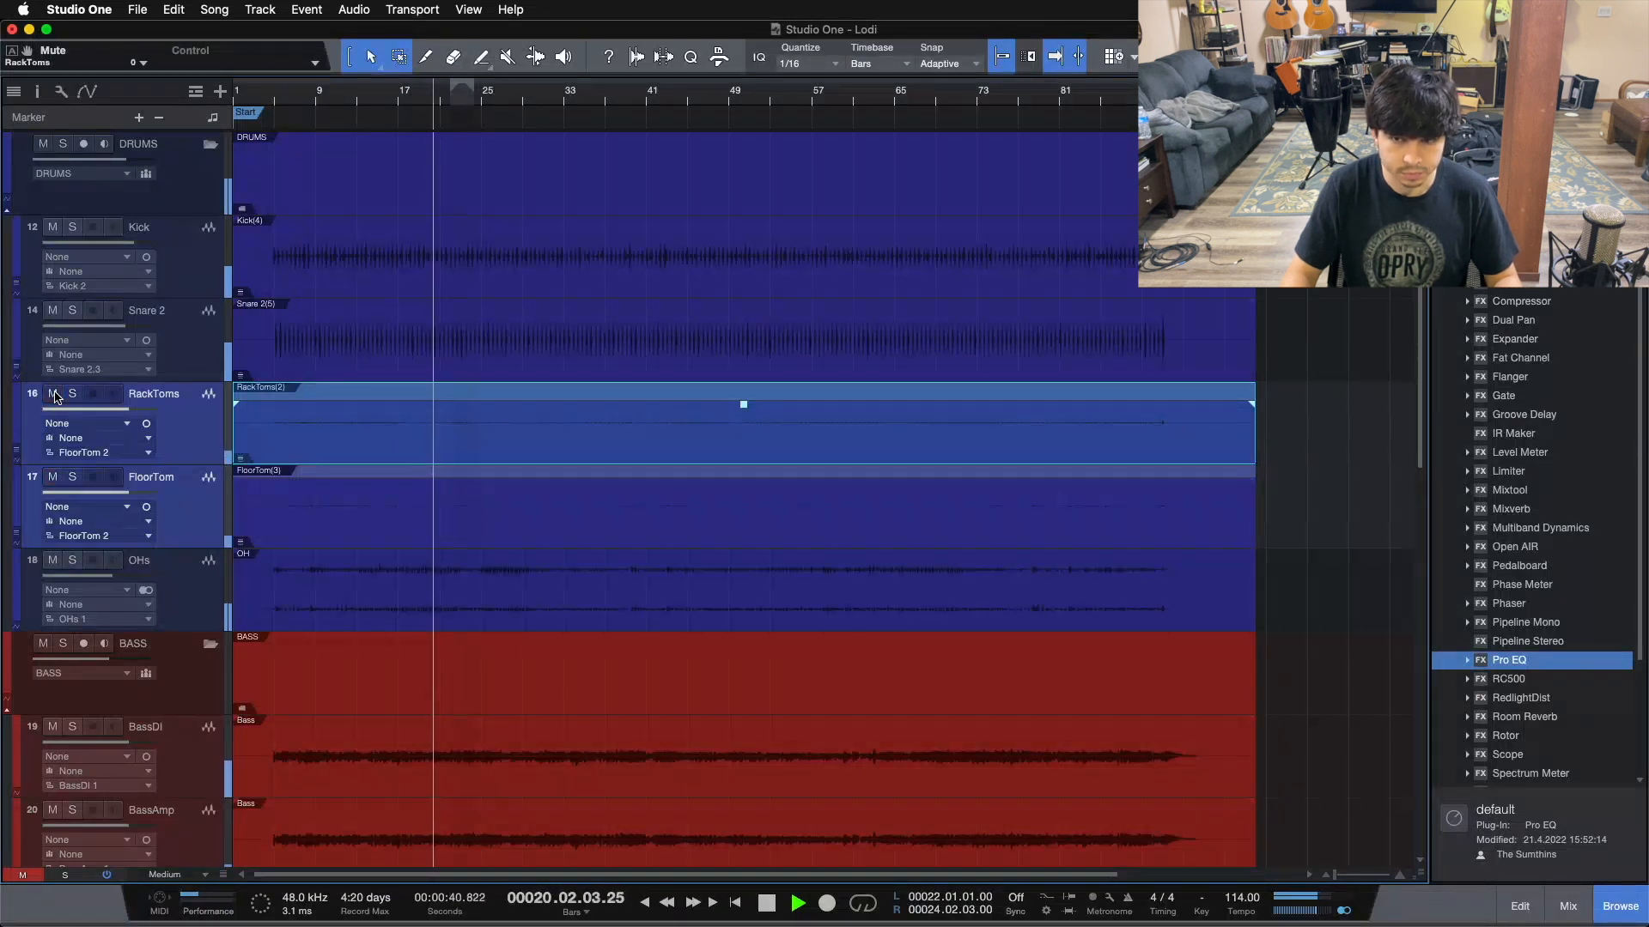
pyautogui.click(53, 395)
pyautogui.click(53, 395)
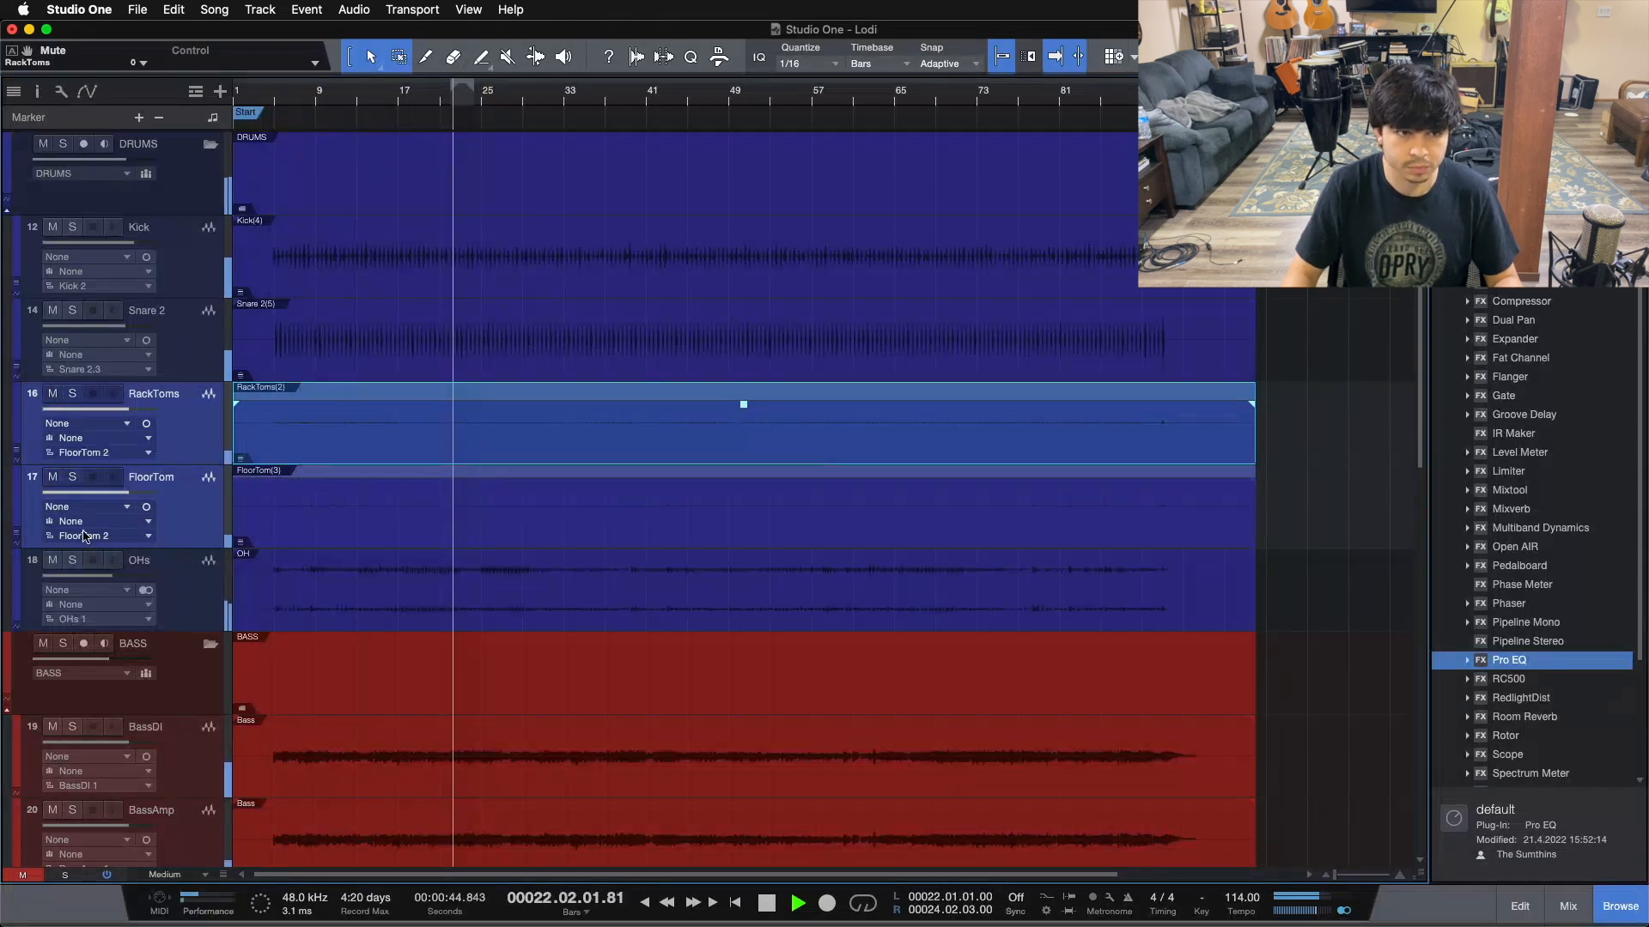
pyautogui.click(53, 395)
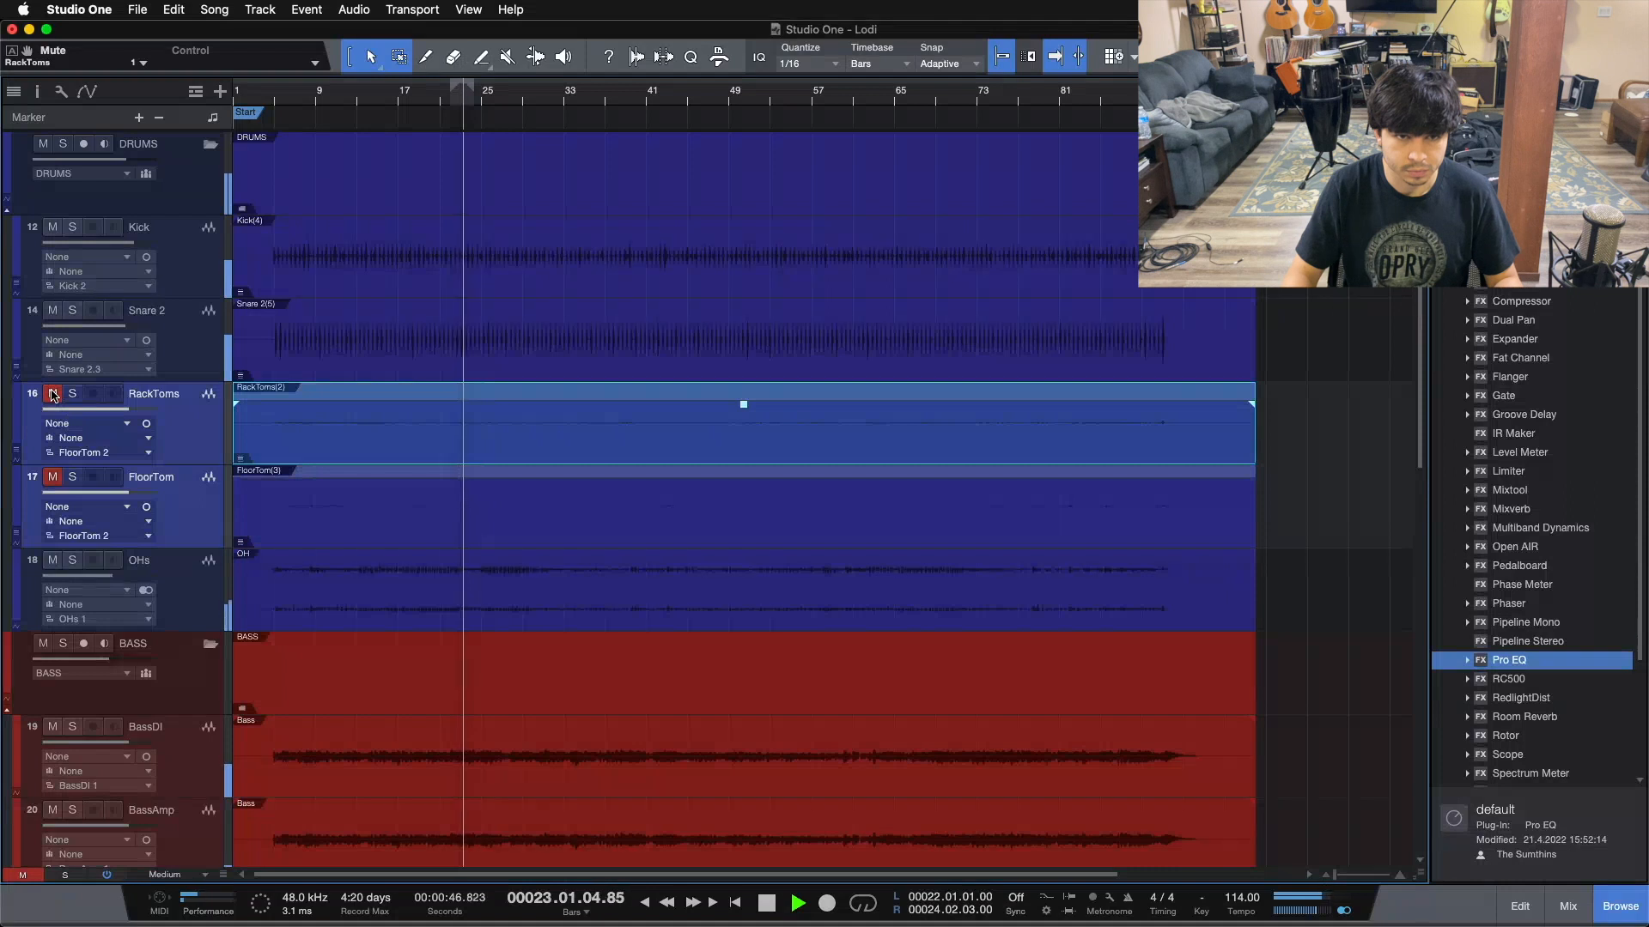
pyautogui.click(54, 395)
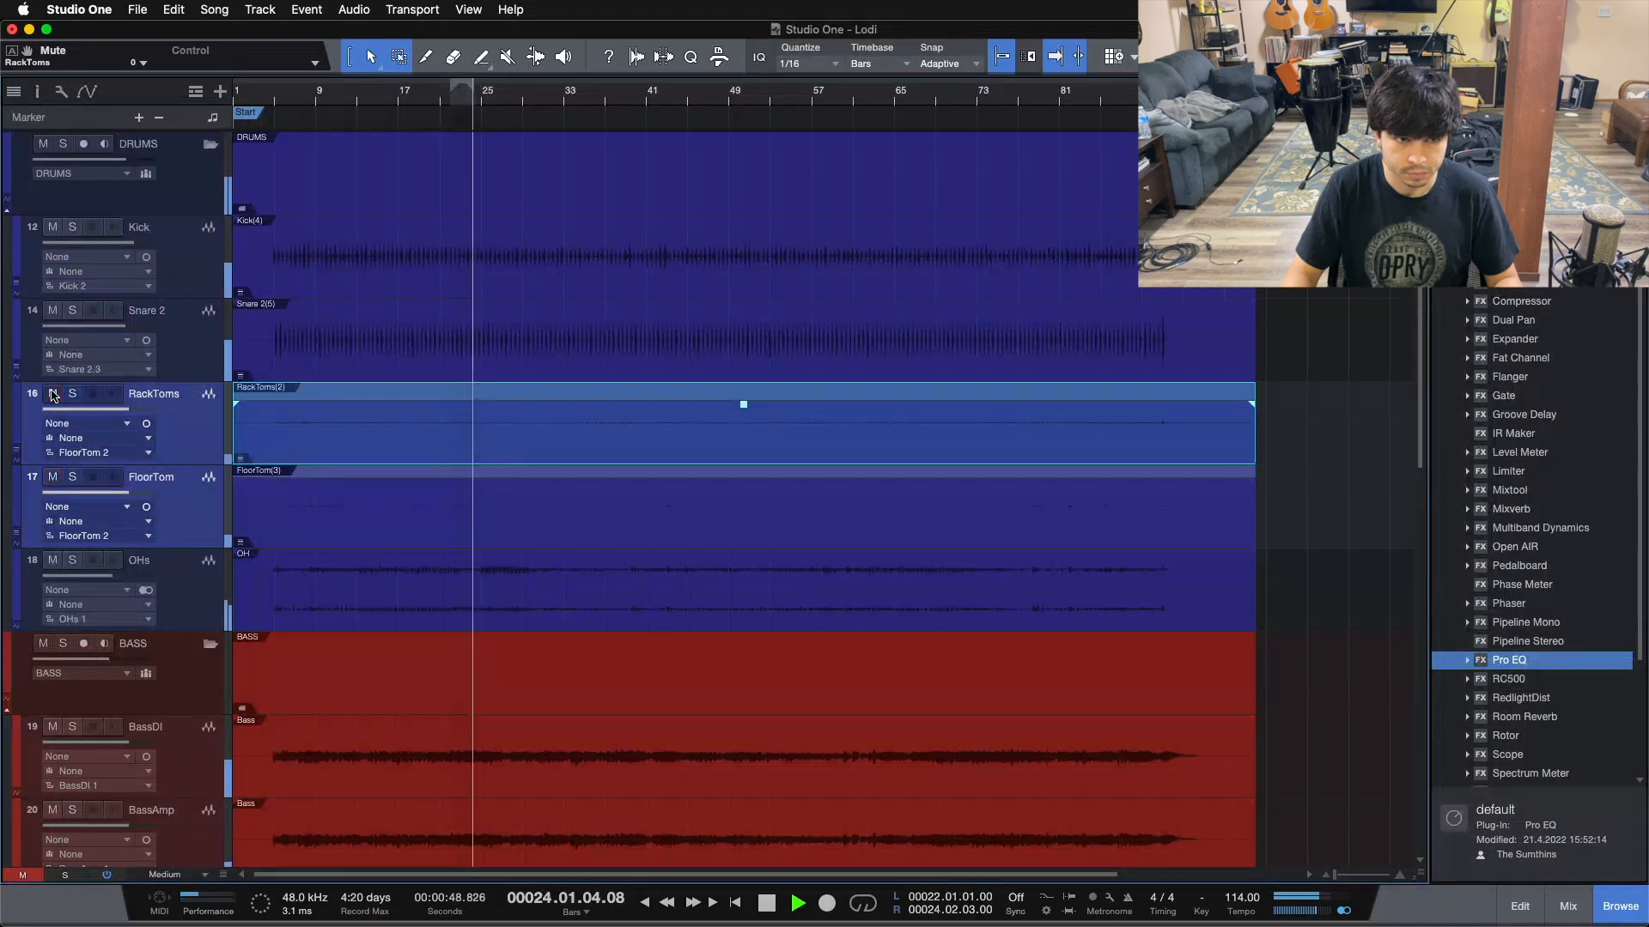
pyautogui.click(53, 395)
pyautogui.click(53, 395)
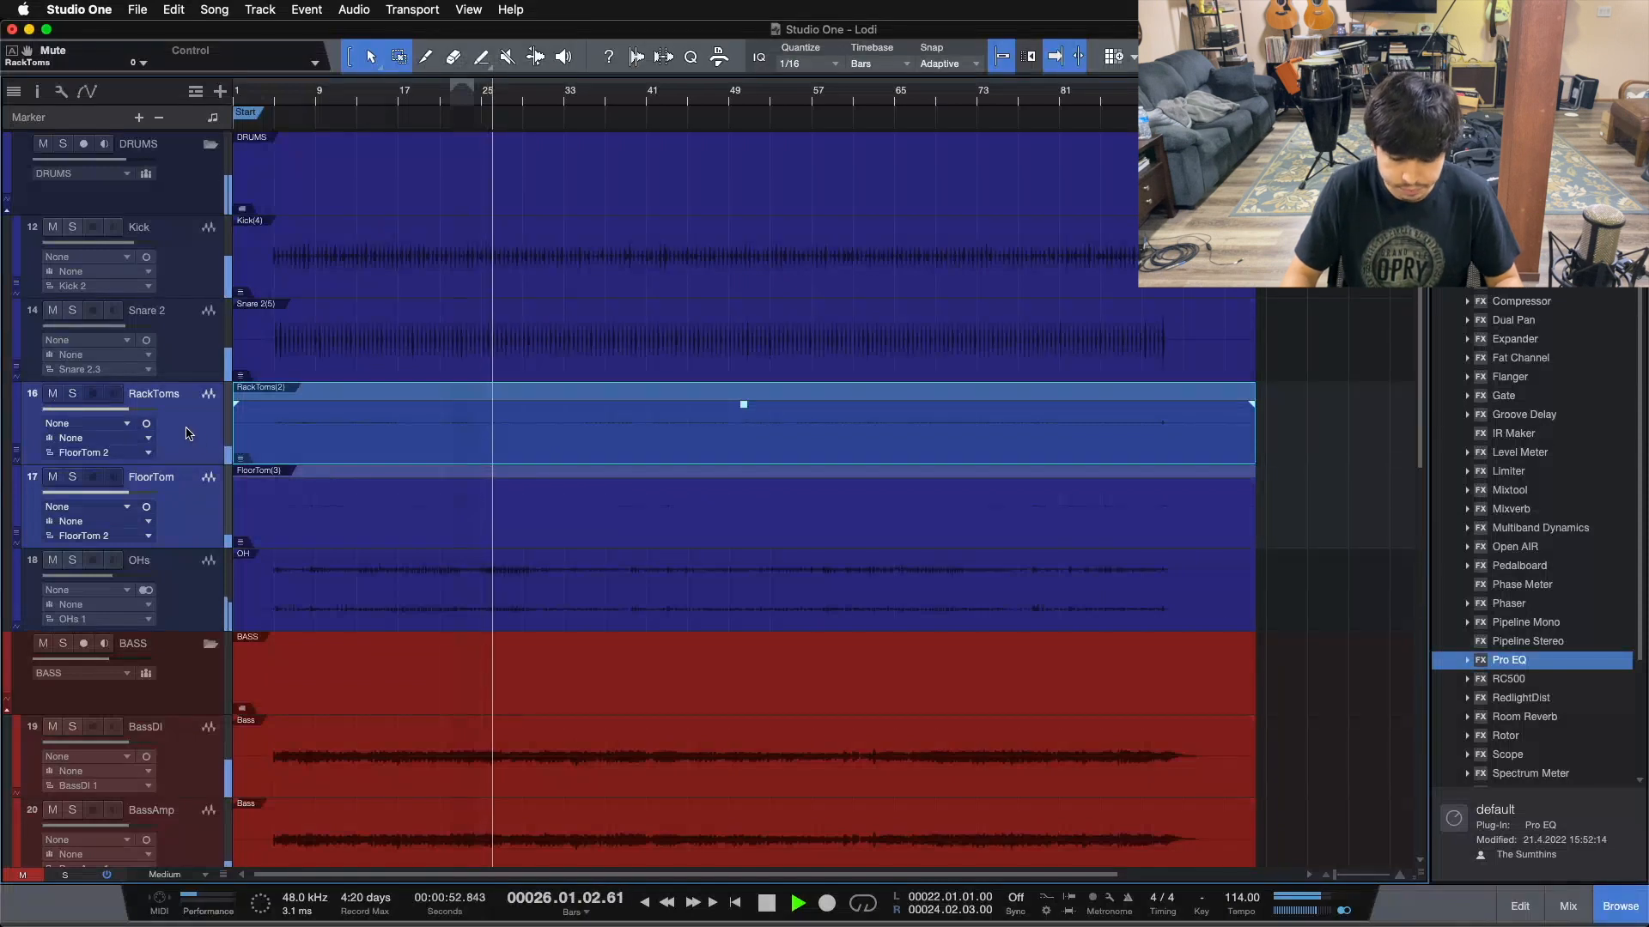
pyautogui.press('space')
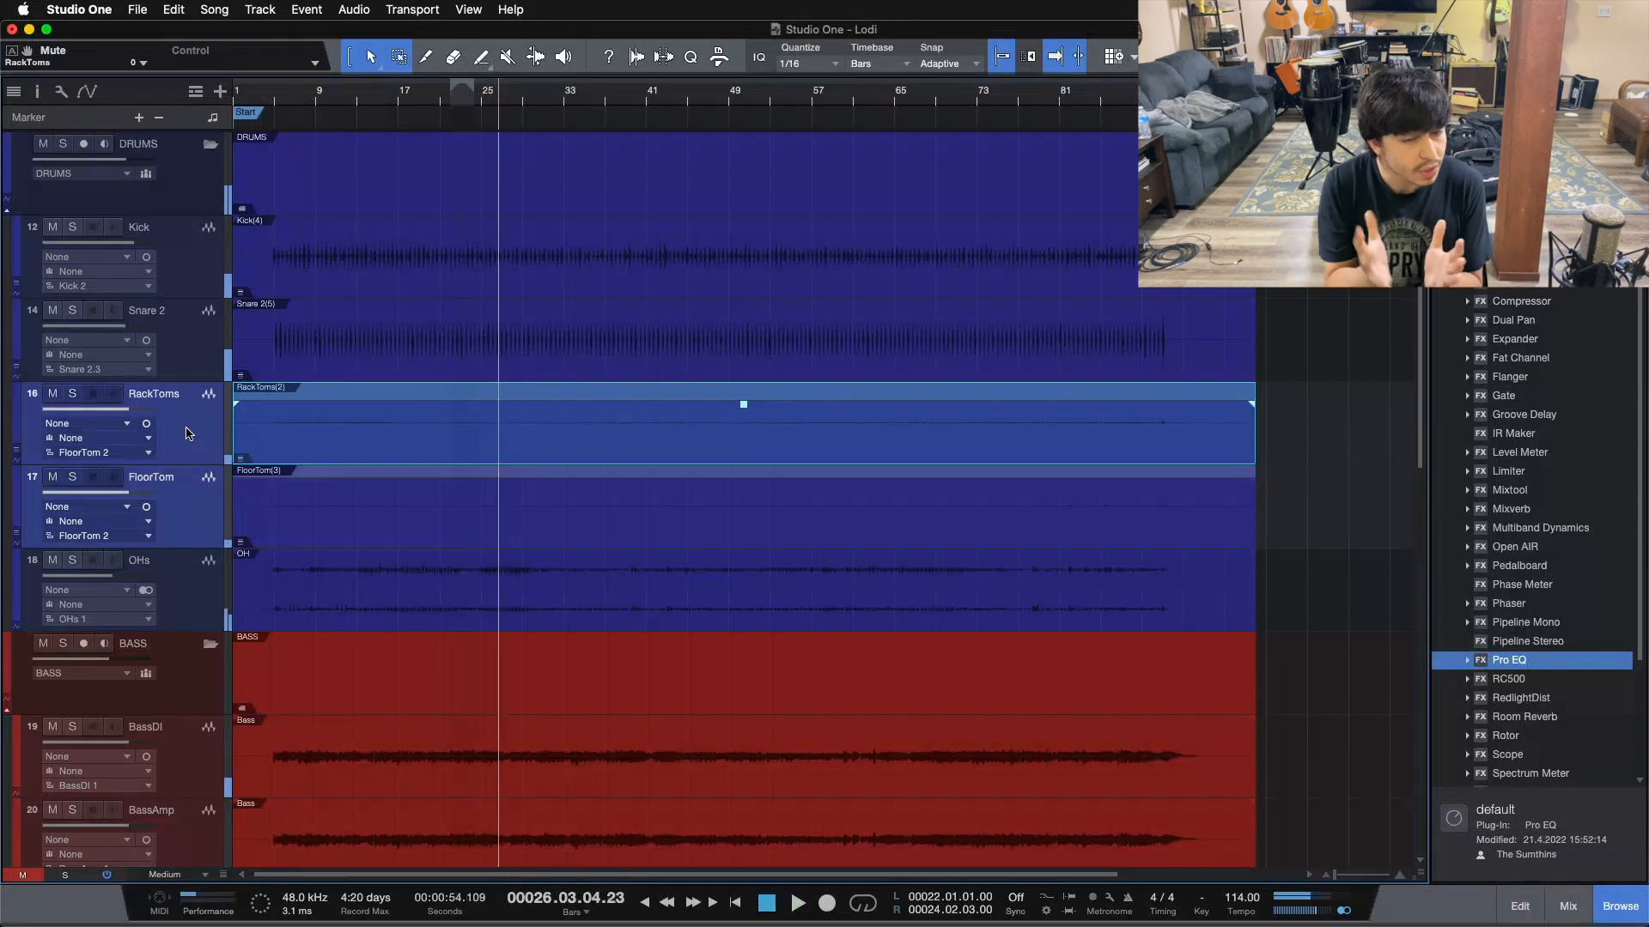
# - Solo RackToms and FloorTom together and start playback from bar 14
pyautogui.press('F3')
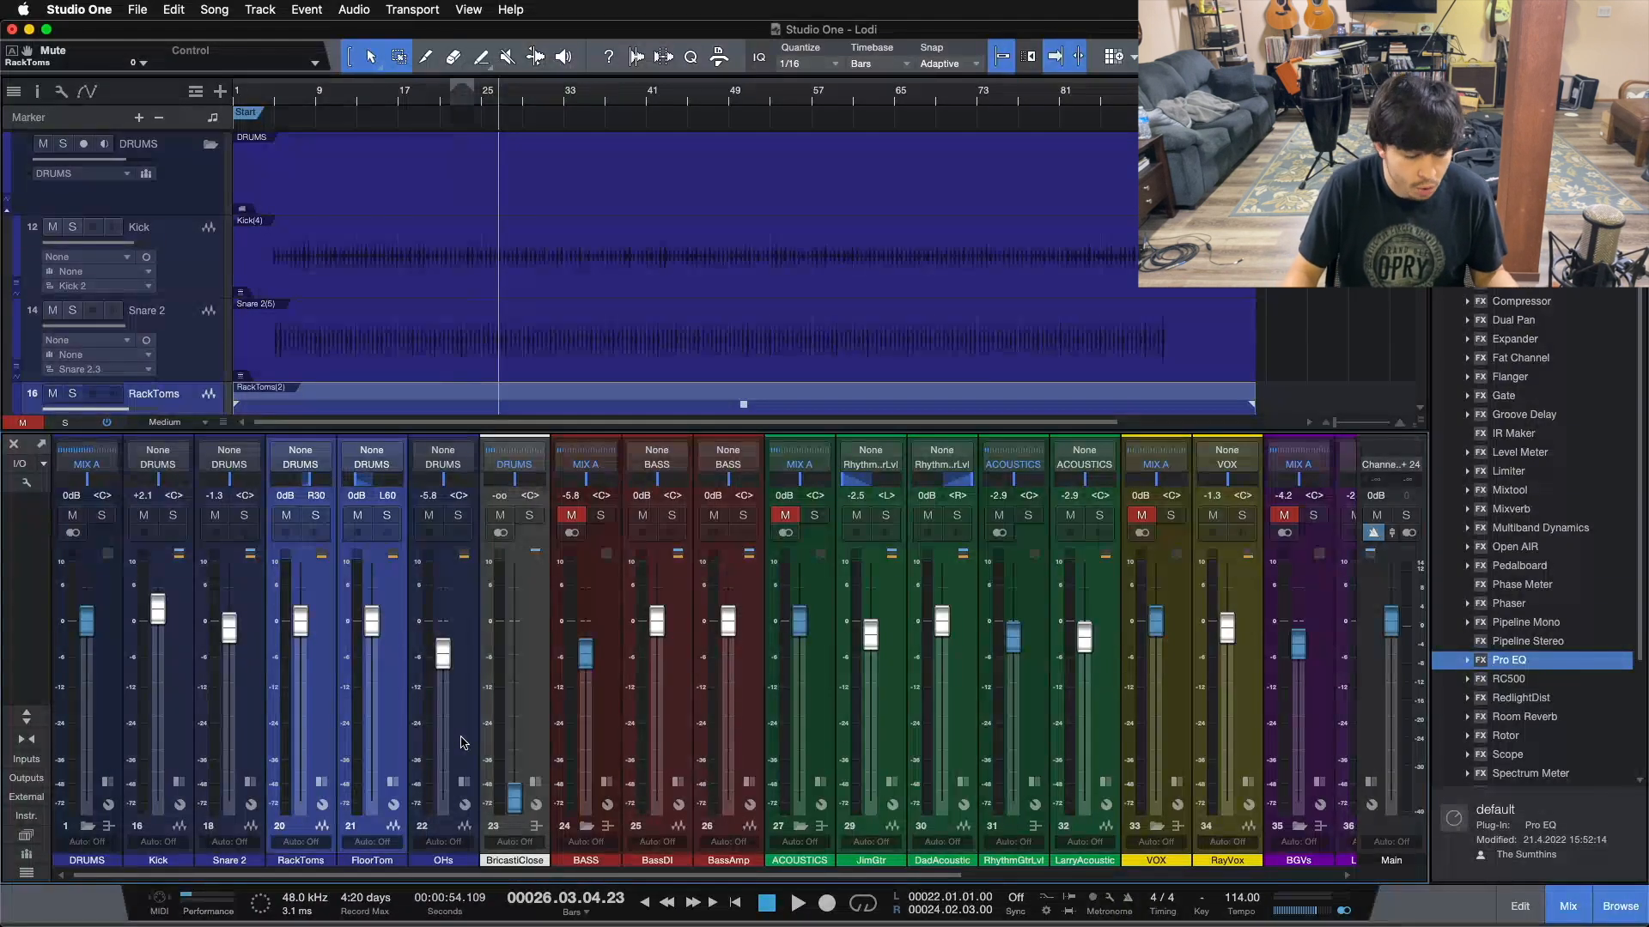
pyautogui.press('F3')
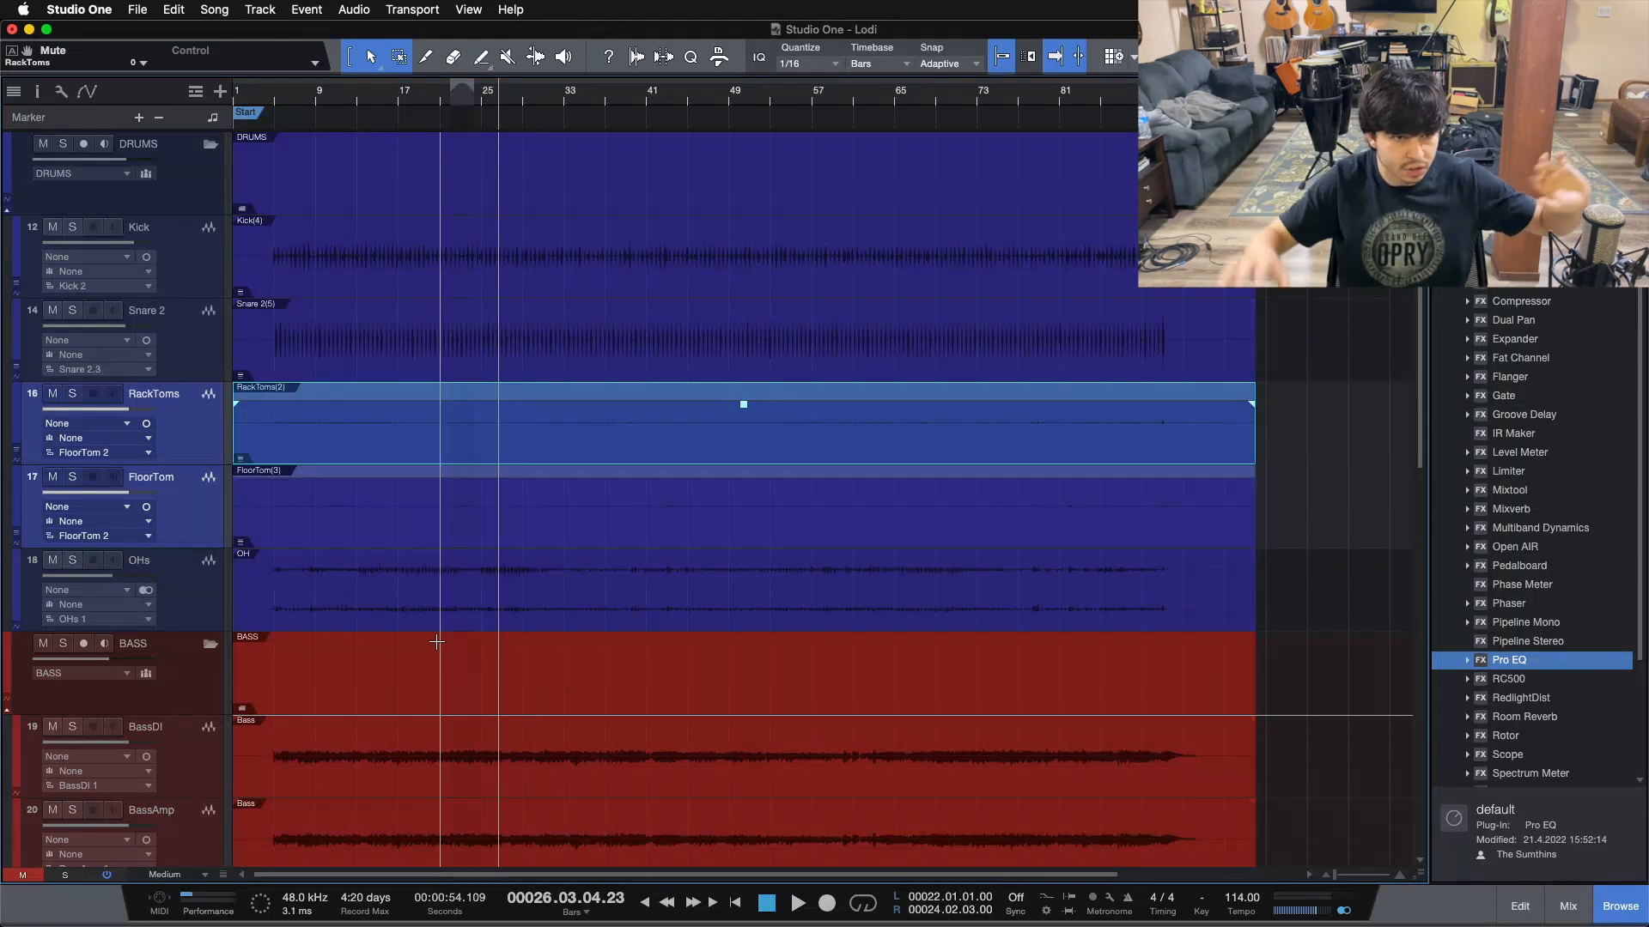
pyautogui.click(72, 395)
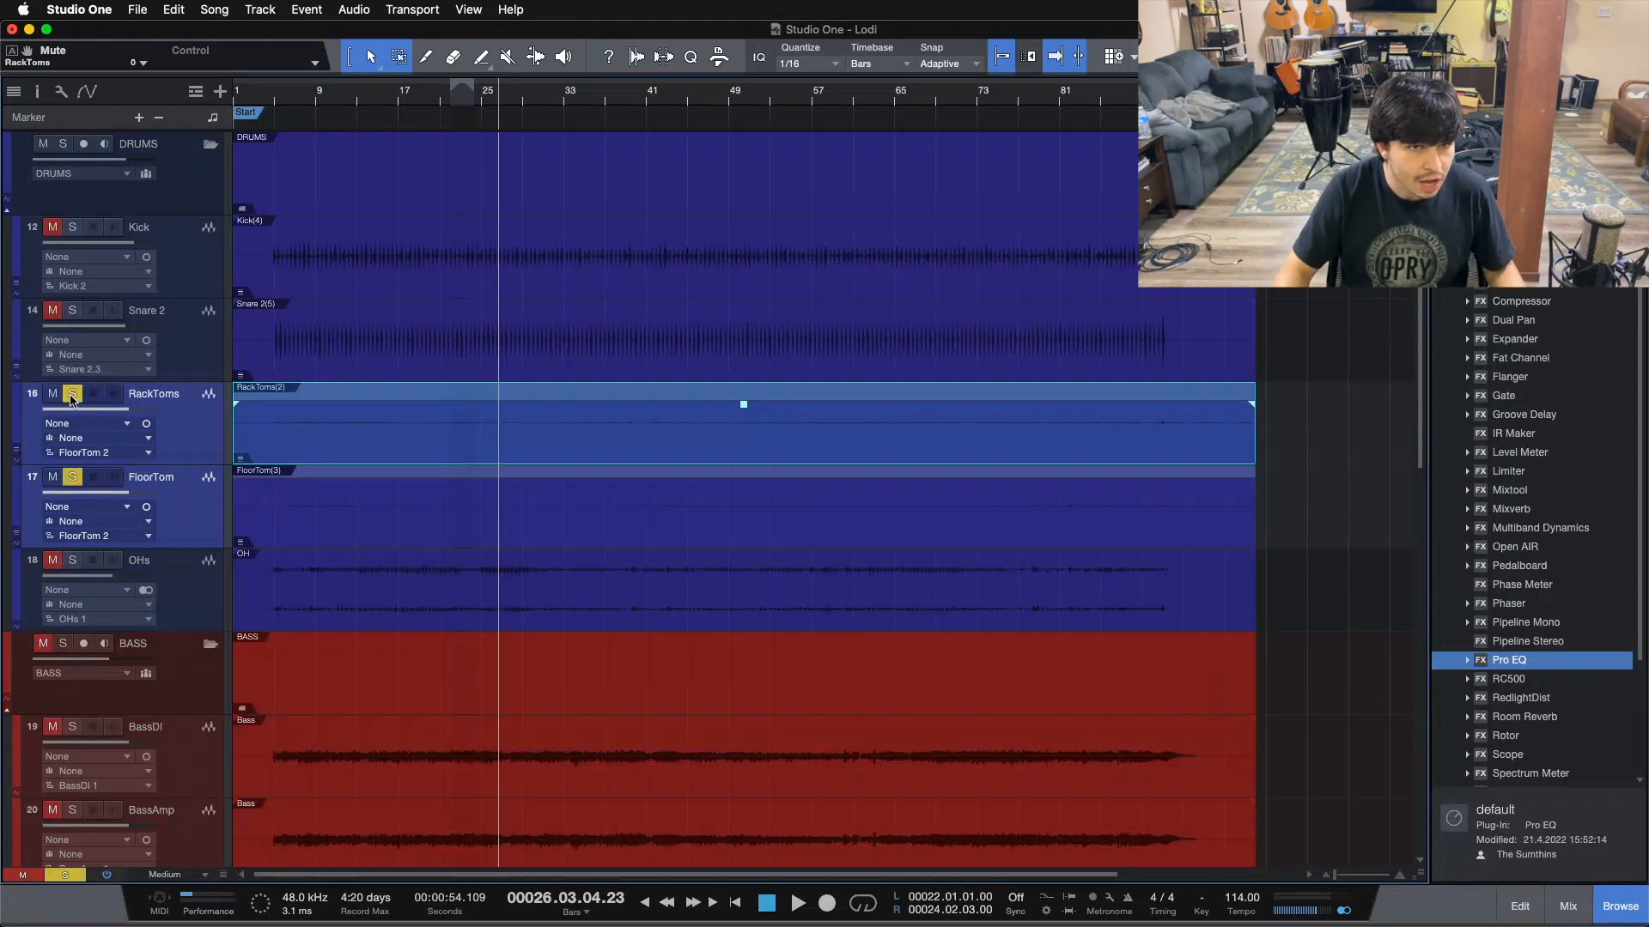
pyautogui.click(372, 100)
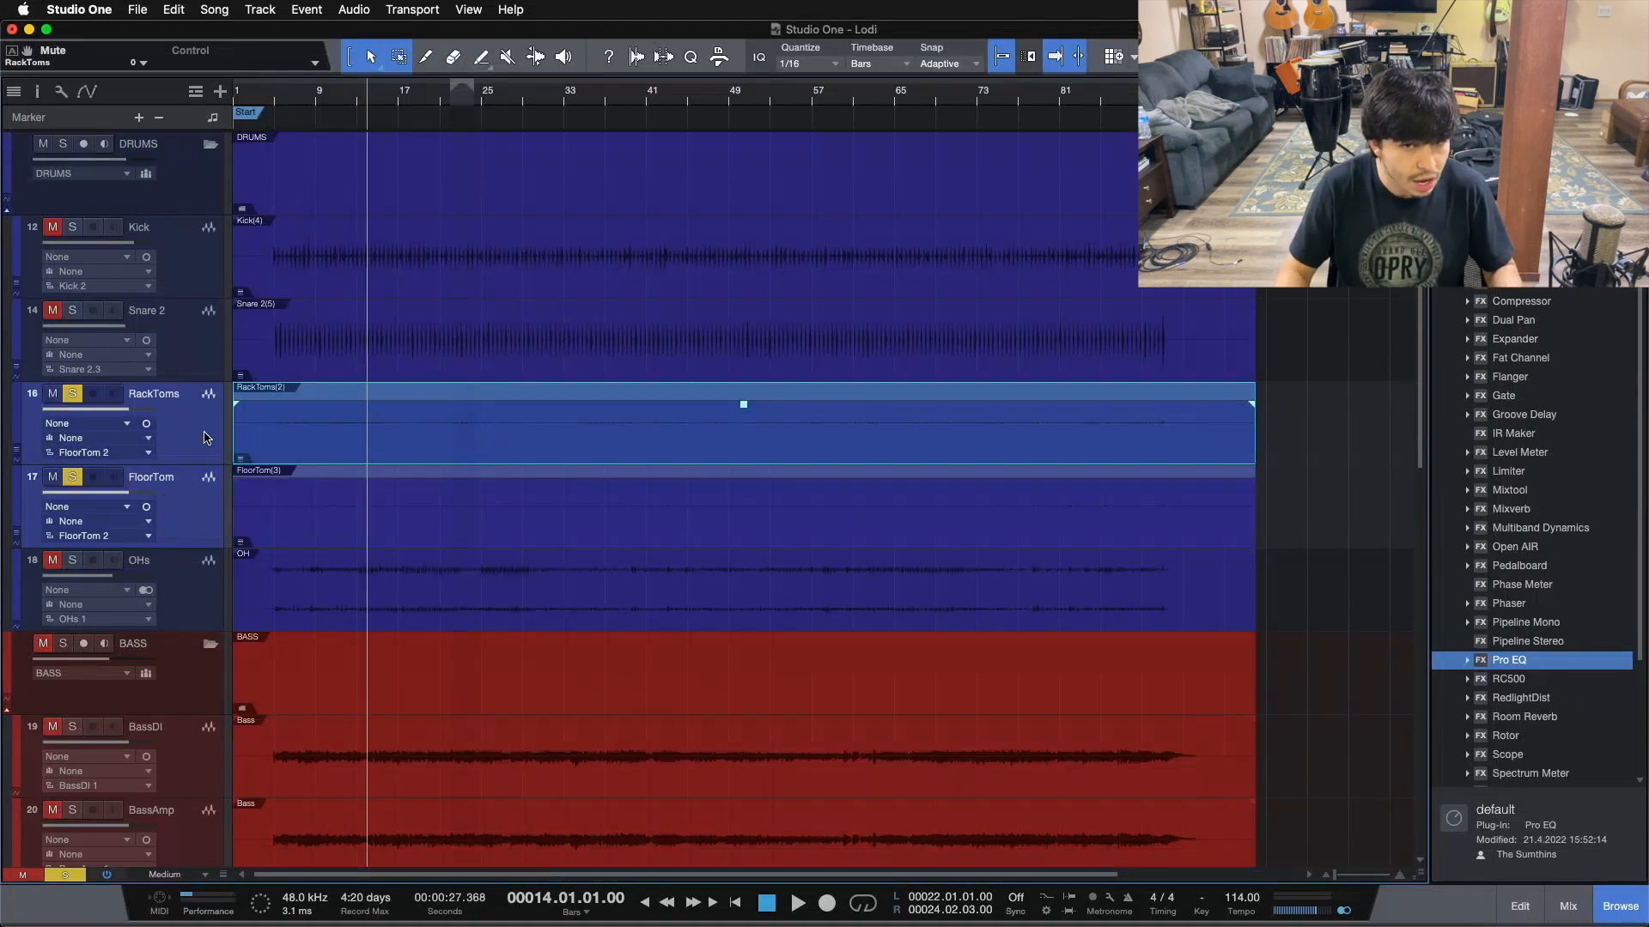
pyautogui.press('space')
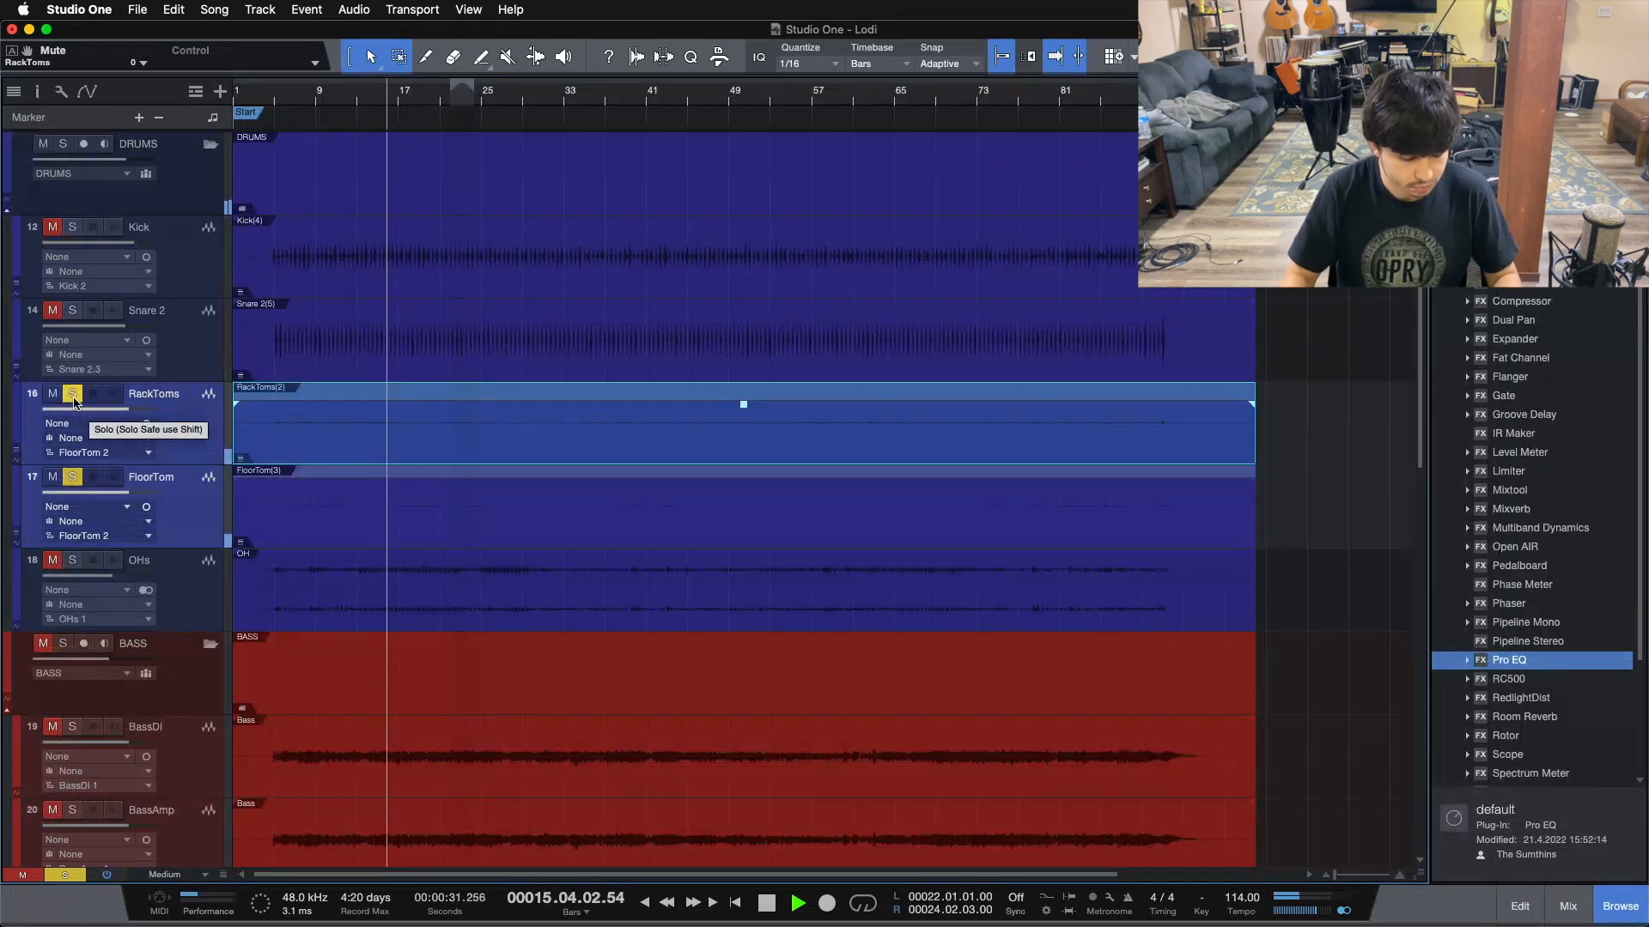
# - Audition the soloed toms with both faders at +10 dB, reset them to 0 dB, and unsolo both before stopping playback
pyautogui.press('F3')
pyautogui.moveTo(300, 620); pyautogui.dragTo(299, 562)
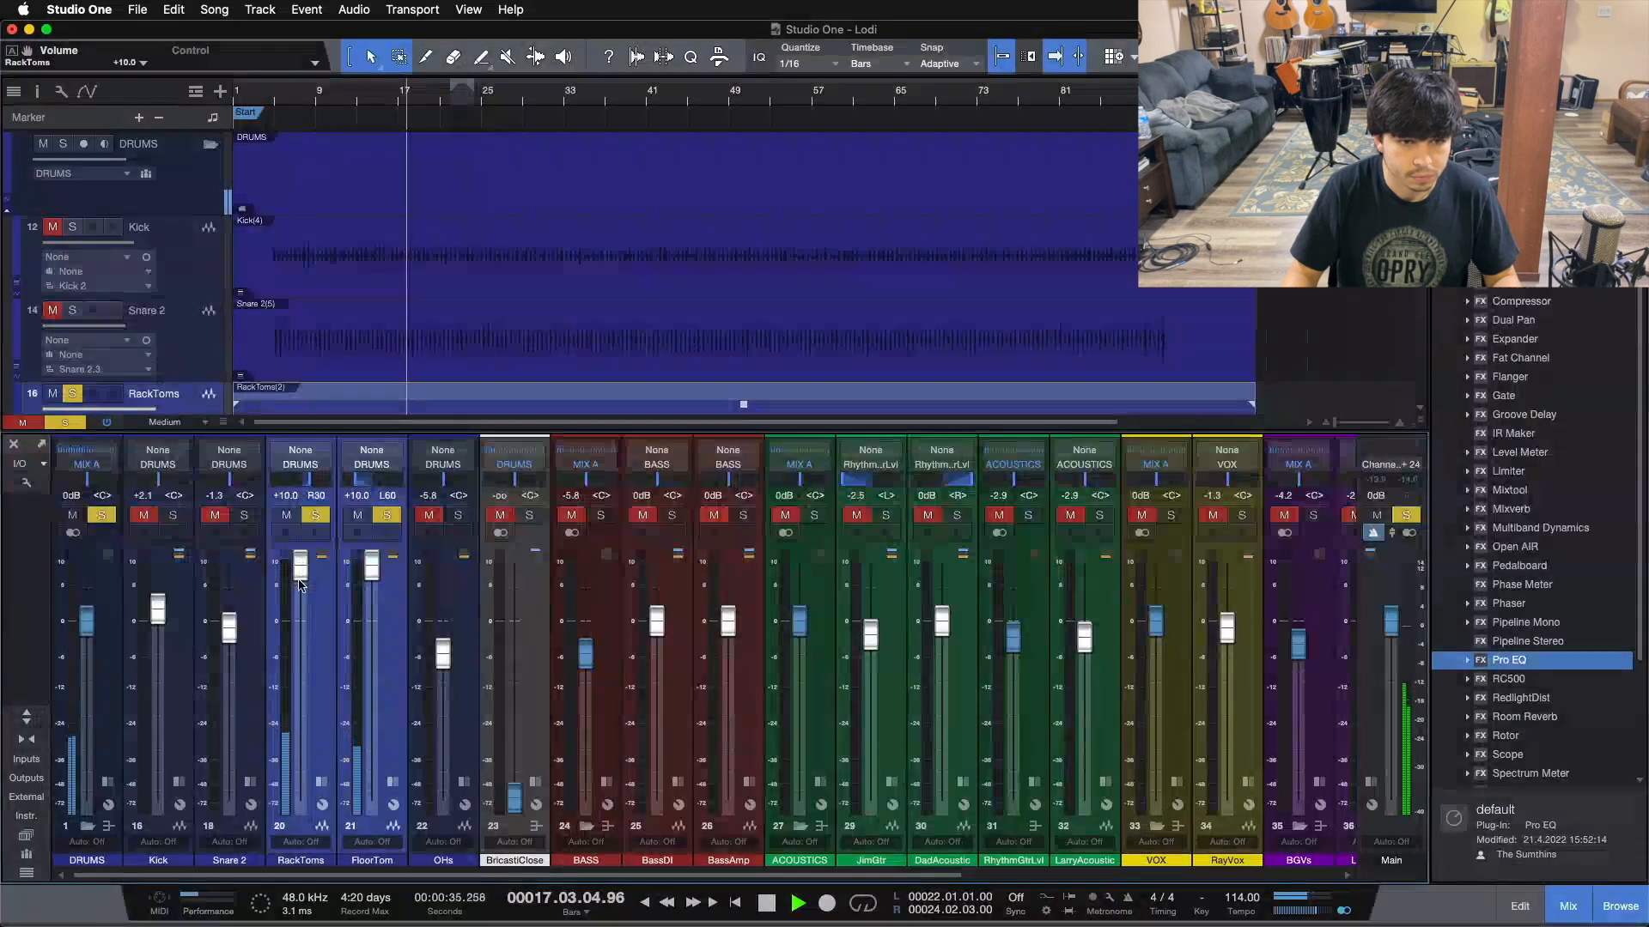
pyautogui.keyDown('super'); pyautogui.click(300, 580); pyautogui.keyUp('super')
pyautogui.click(316, 516)
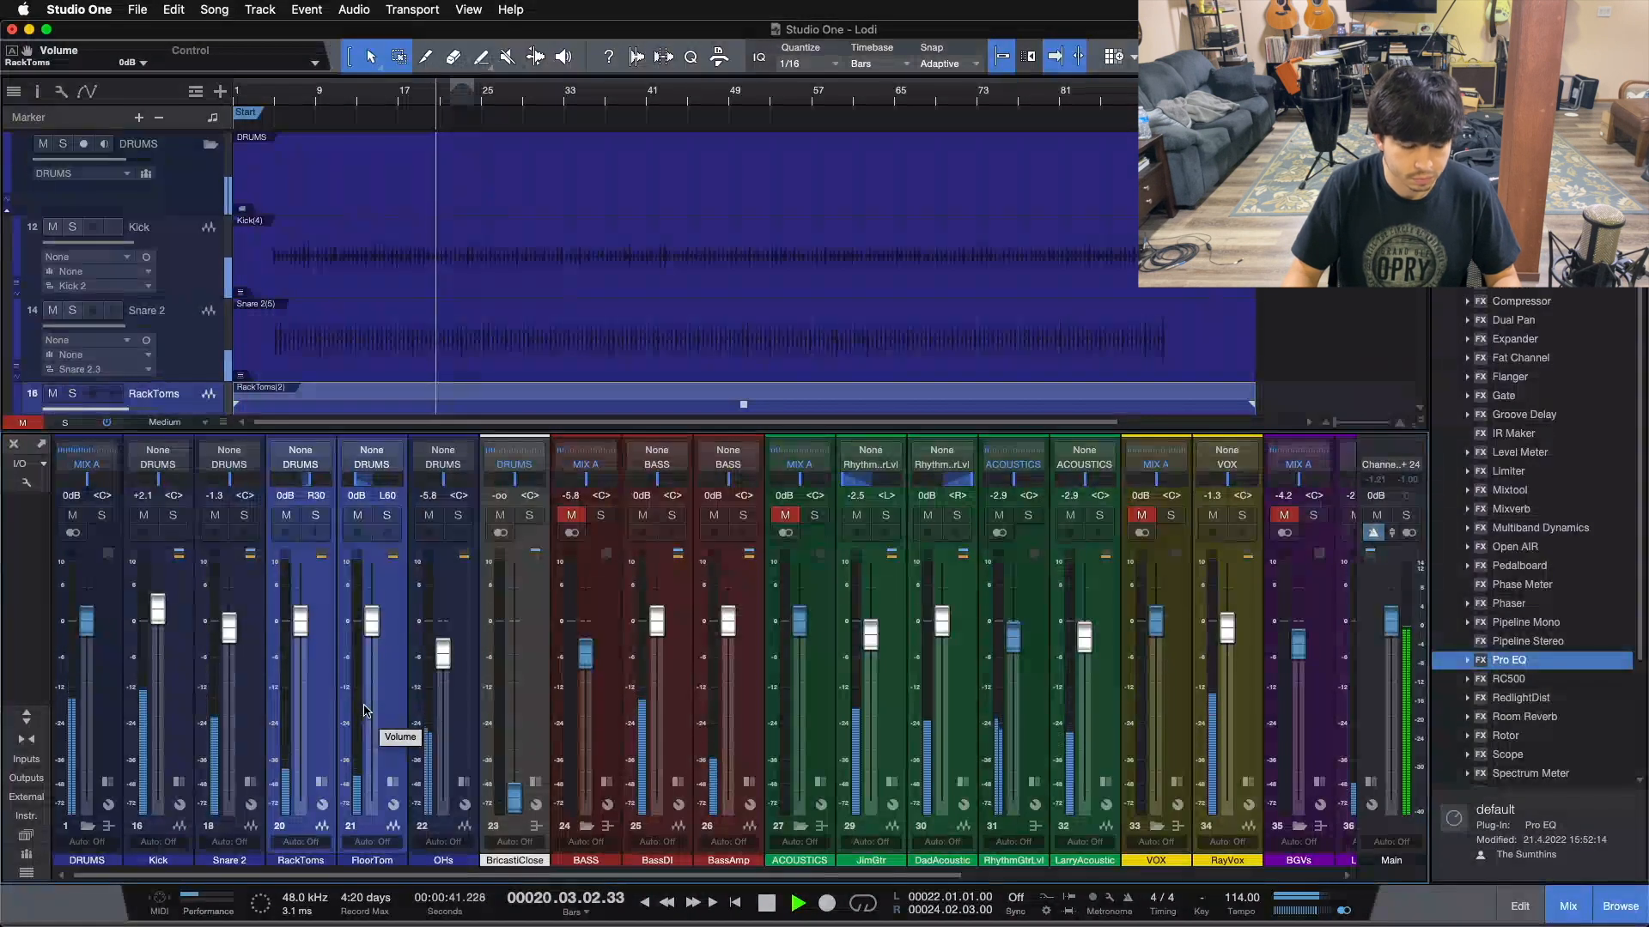
pyautogui.press('F3')
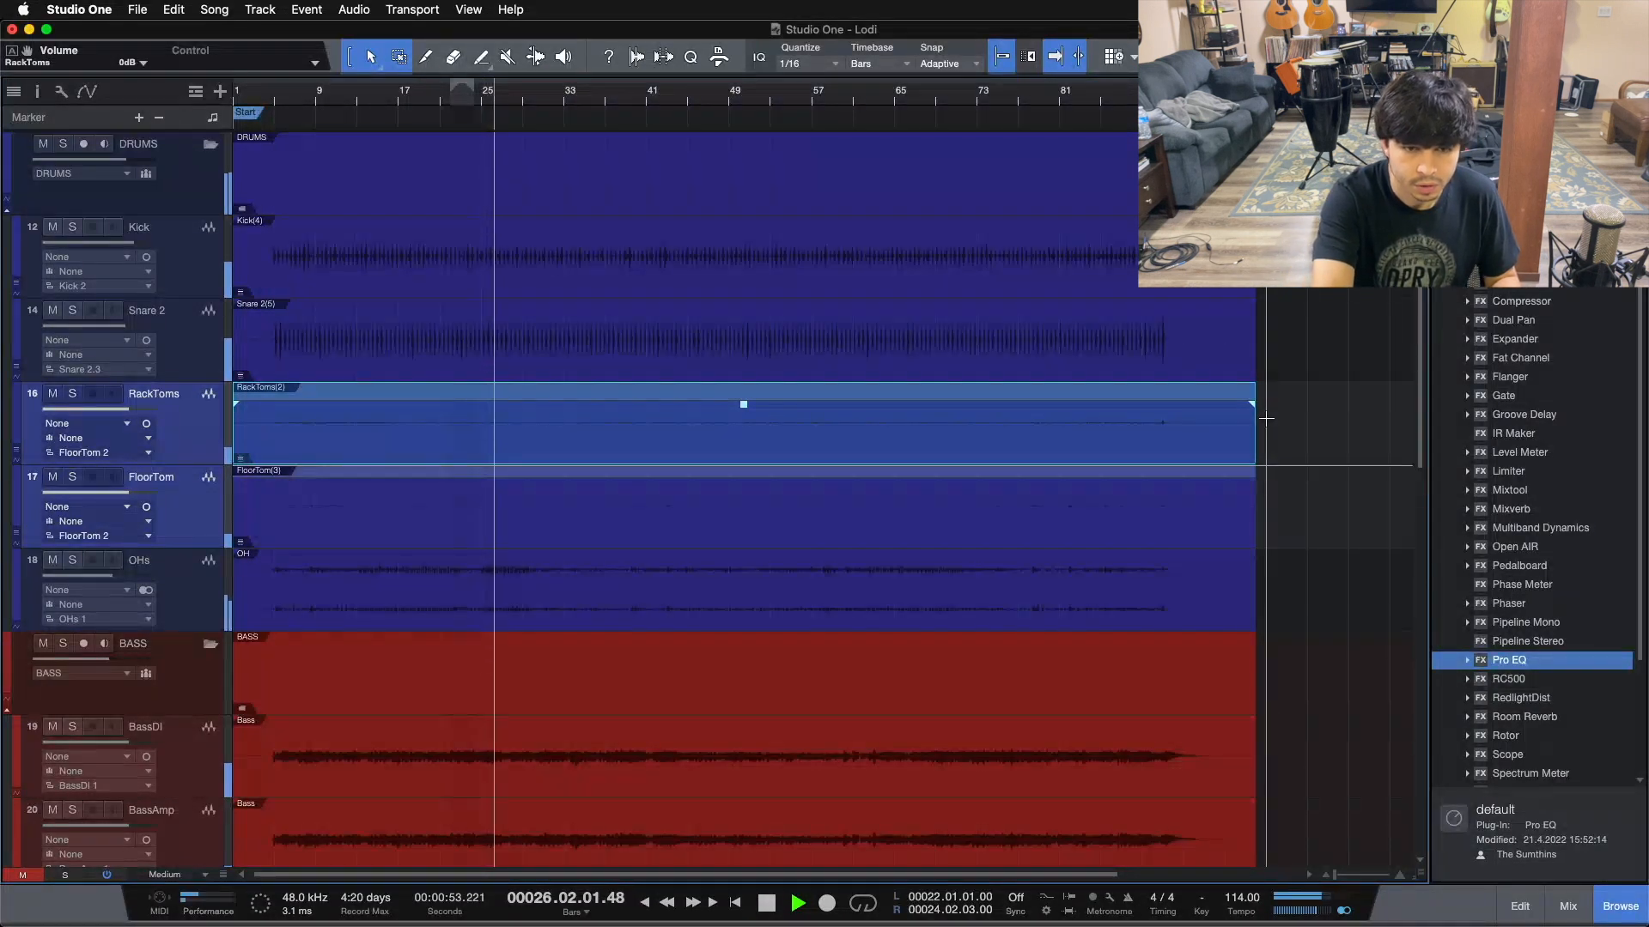
pyautogui.press('space')
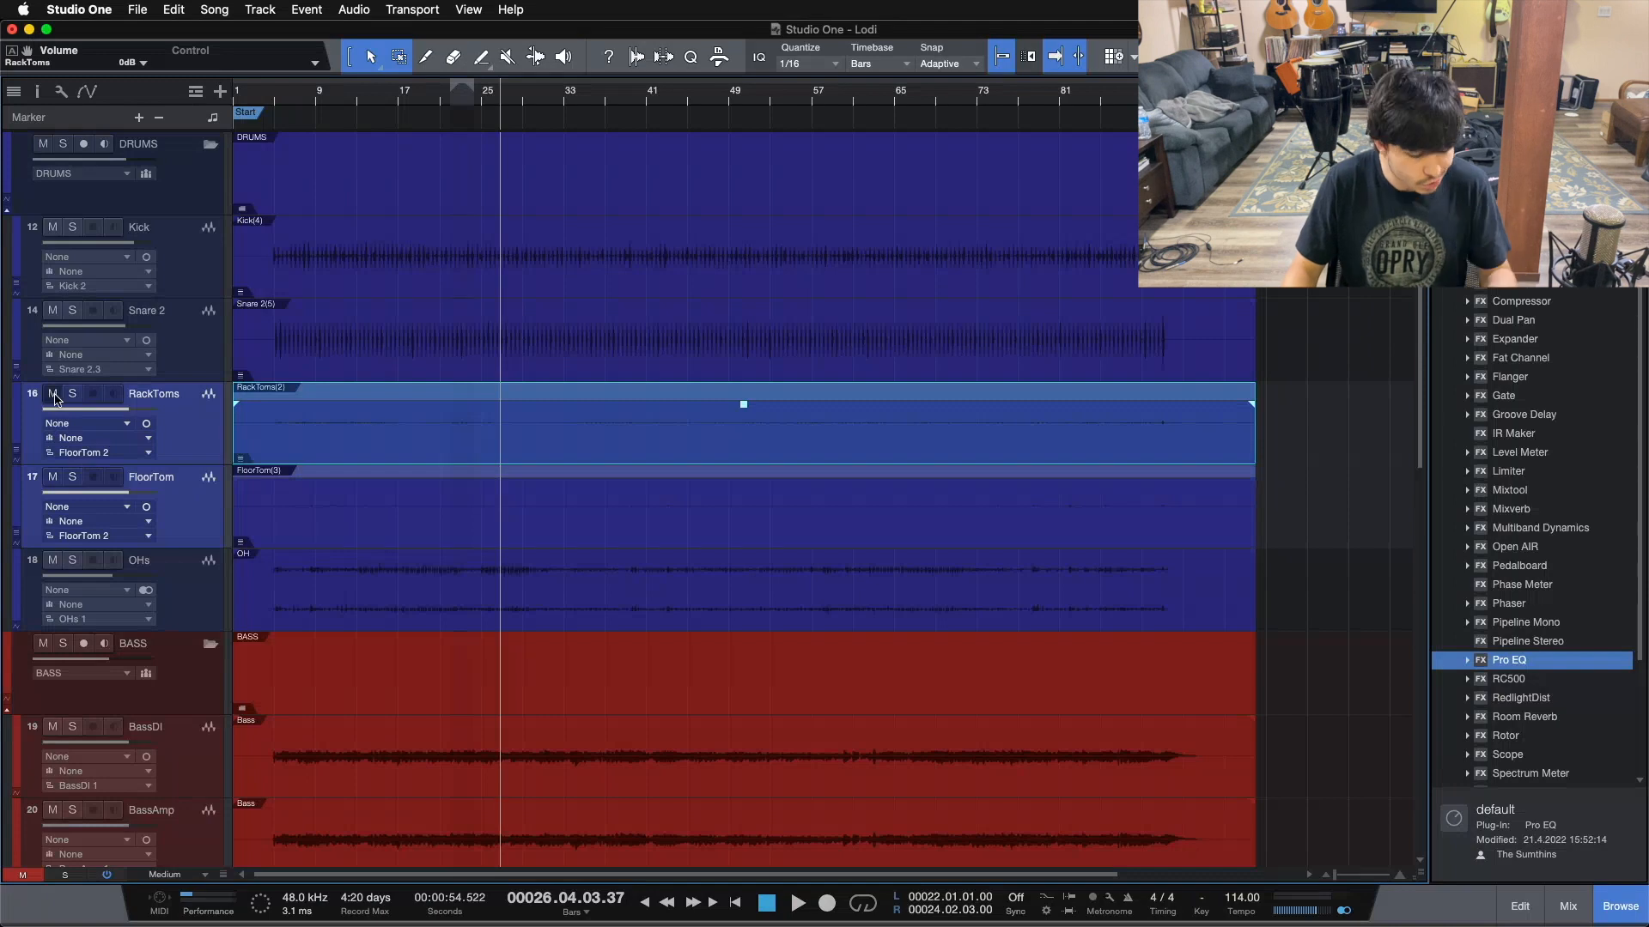
# - Try both tom channel faders pulled all the way down, and reset them to 0 dB
pyautogui.press('F3')
pyautogui.moveTo(301, 621); pyautogui.dragTo(300, 800)
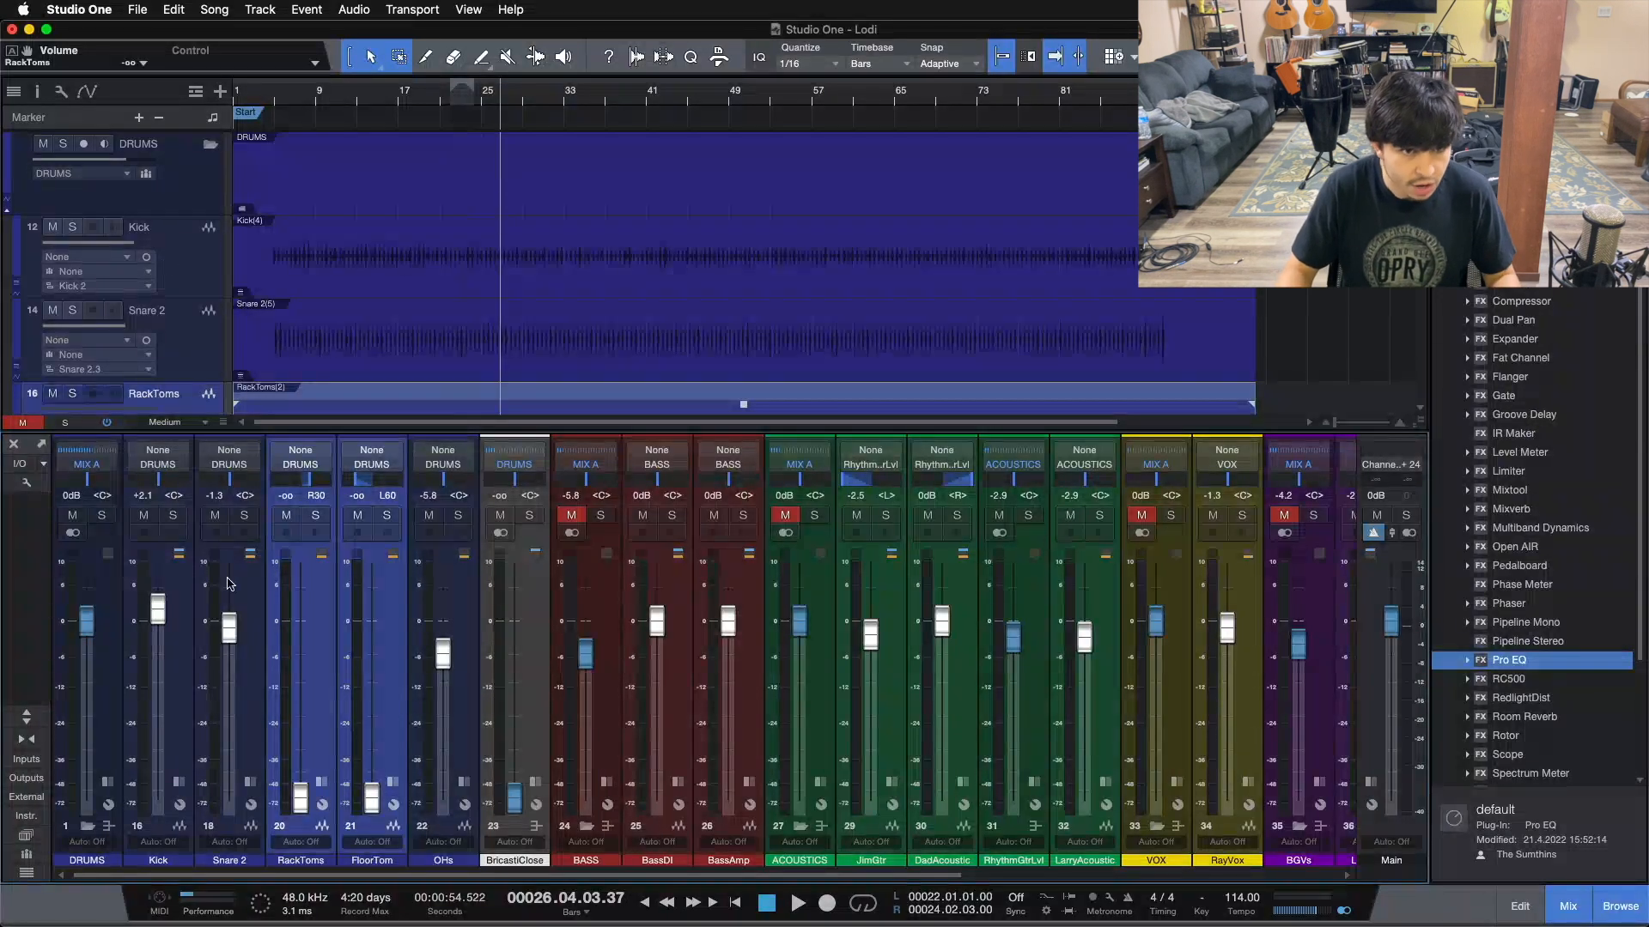
pyautogui.keyDown('super'); pyautogui.click(303, 797); pyautogui.keyUp('super')
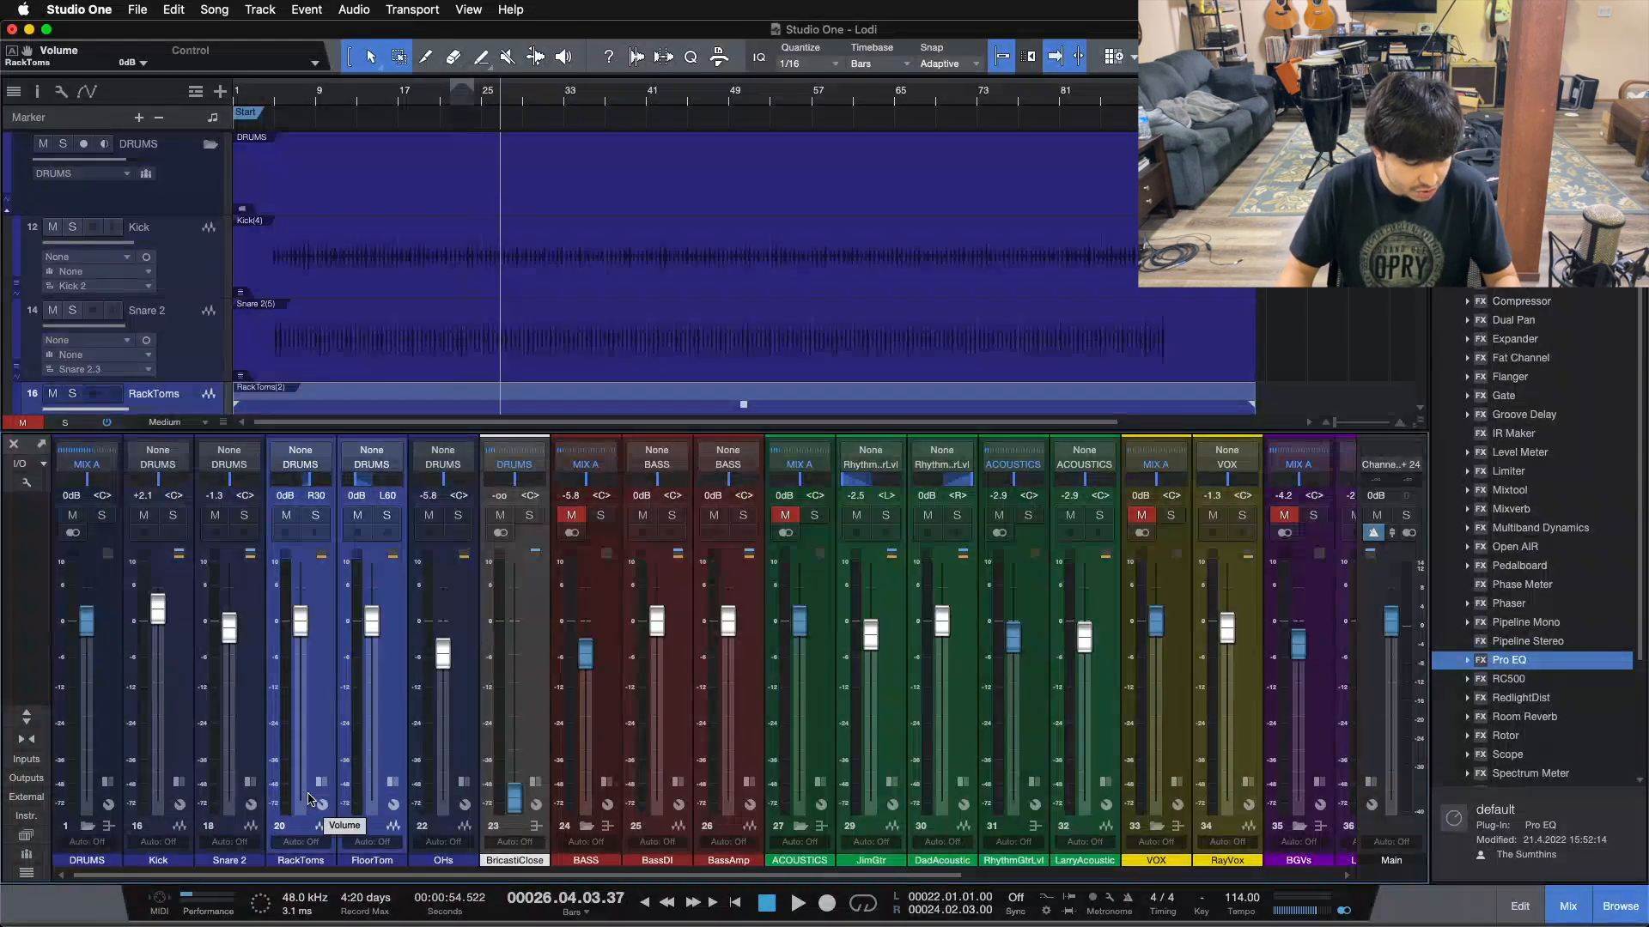
# - Add the FloorTom audio event to the RackToms event selection and return the playback position to the song start
pyautogui.press('F3')
pyautogui.keyDown('shift'); pyautogui.click(949, 523); pyautogui.keyUp('shift')
pyautogui.press('Home')
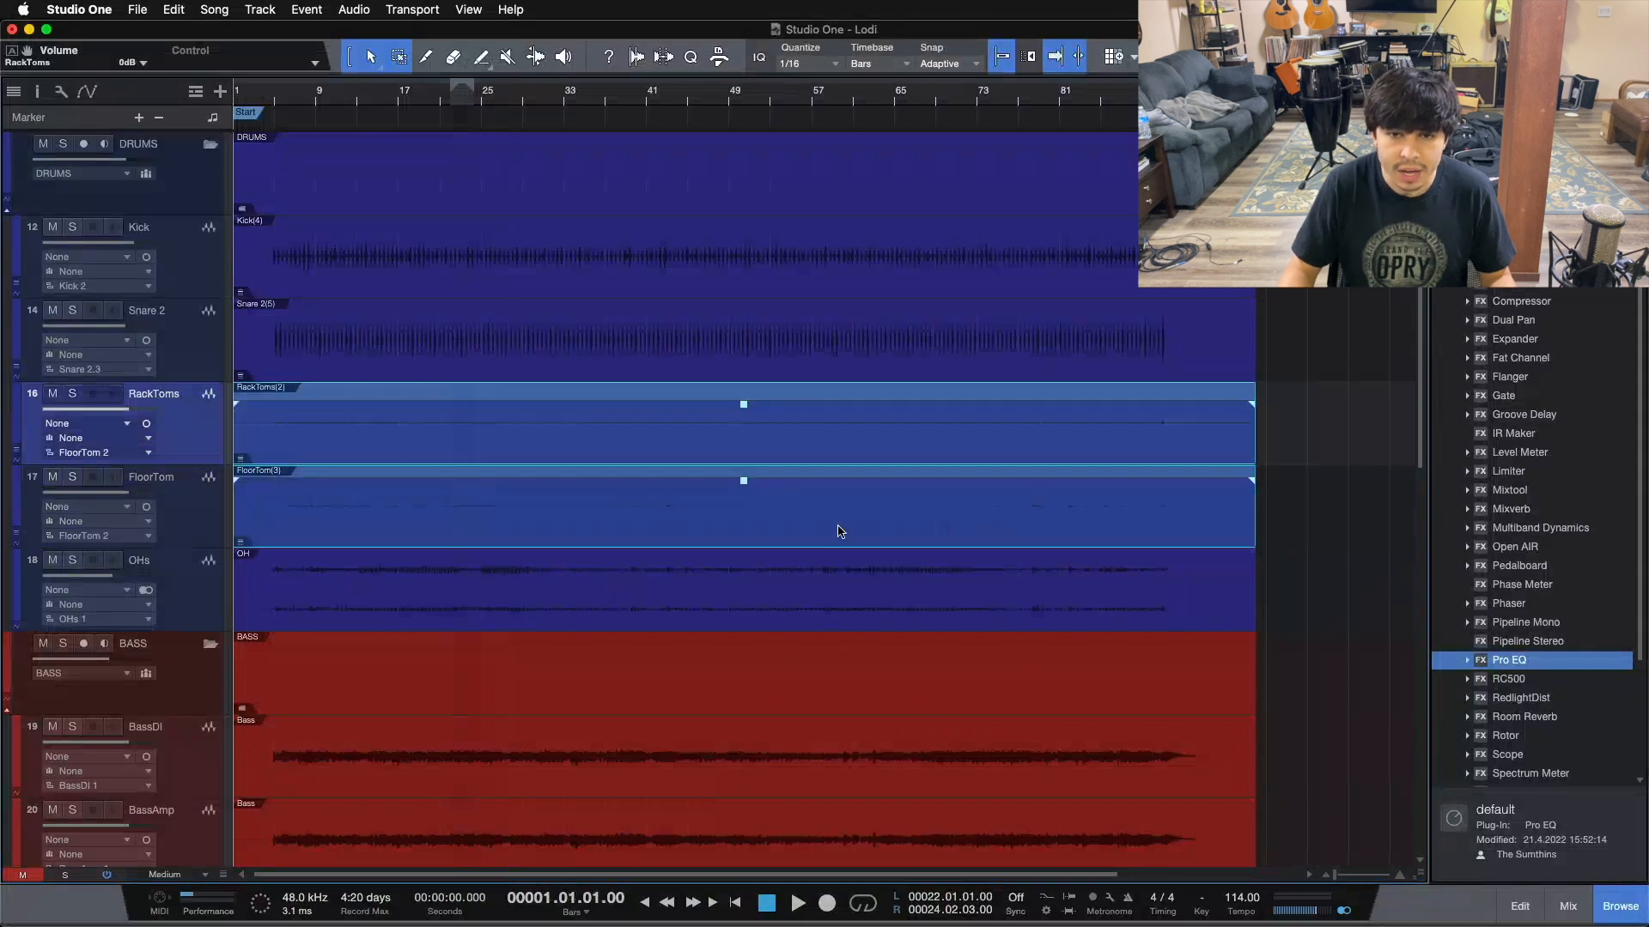